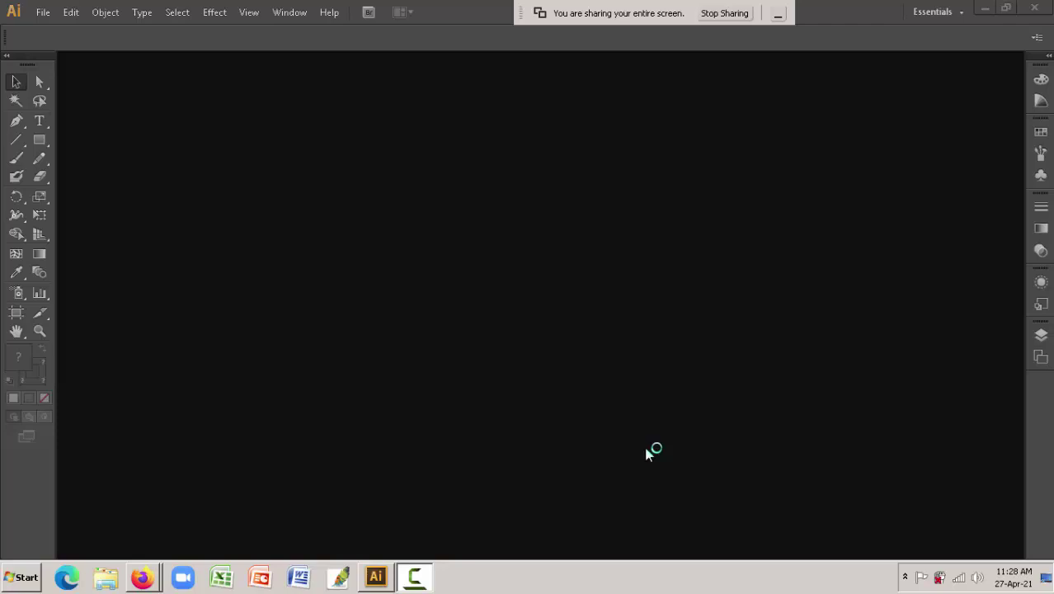
- Create a new Letter-size print document named 'Pattarn Design'
{"action": "left_click", "coordinate": [41, 13]}
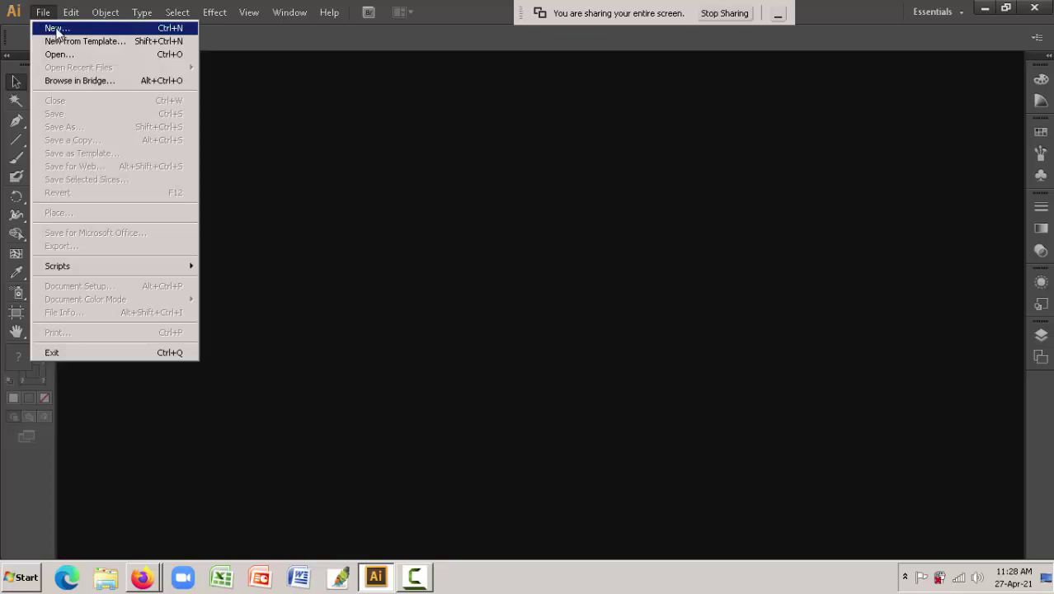
{"action": "left_click", "coordinate": [58, 30]}
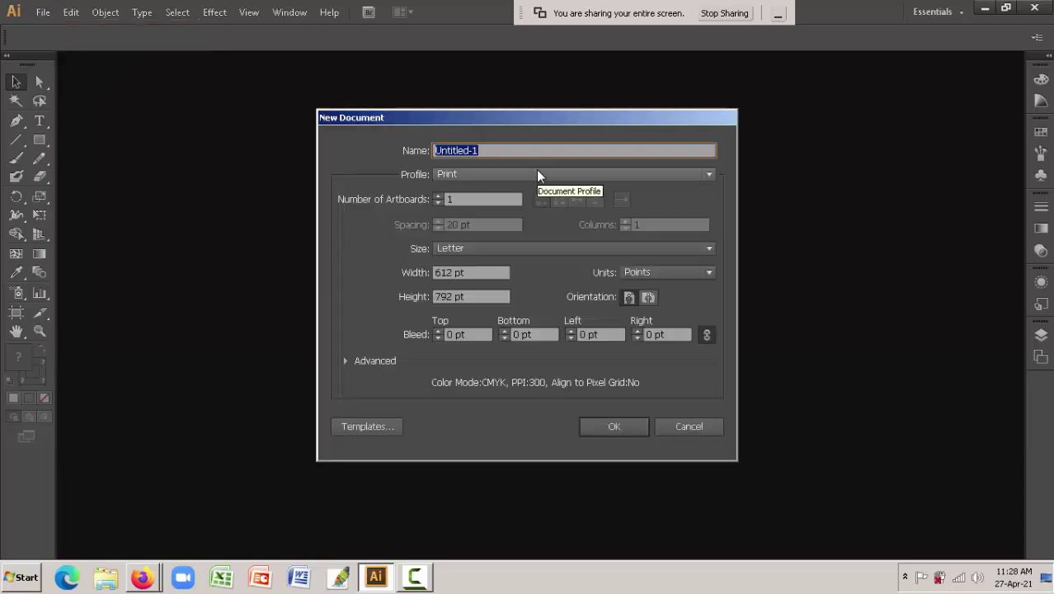
{"action": "type", "text": "Pa"}
{"action": "type", "text": "ttarn"}
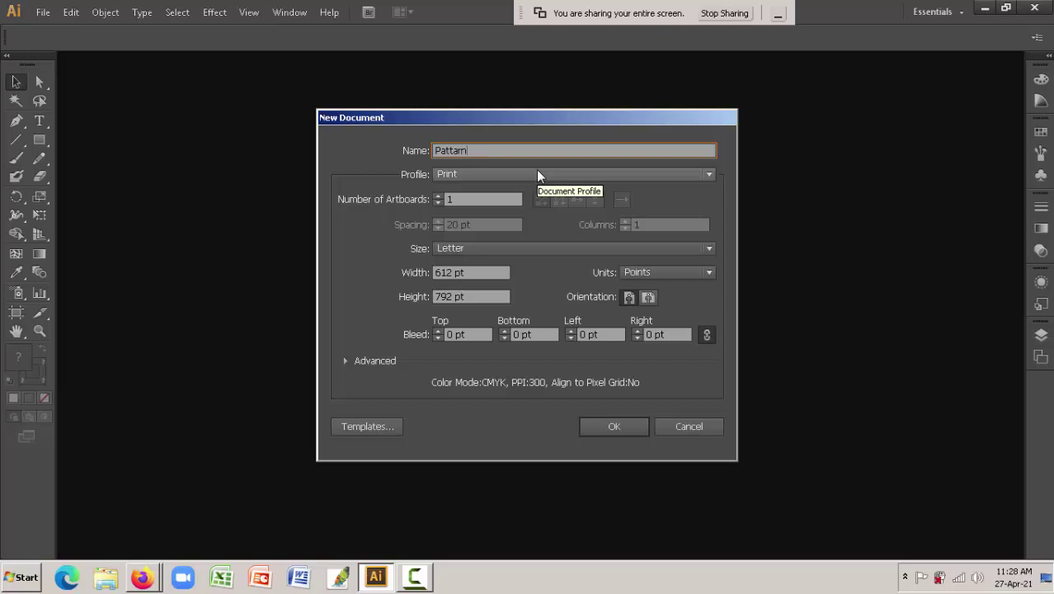
{"action": "type", "text": " Design"}
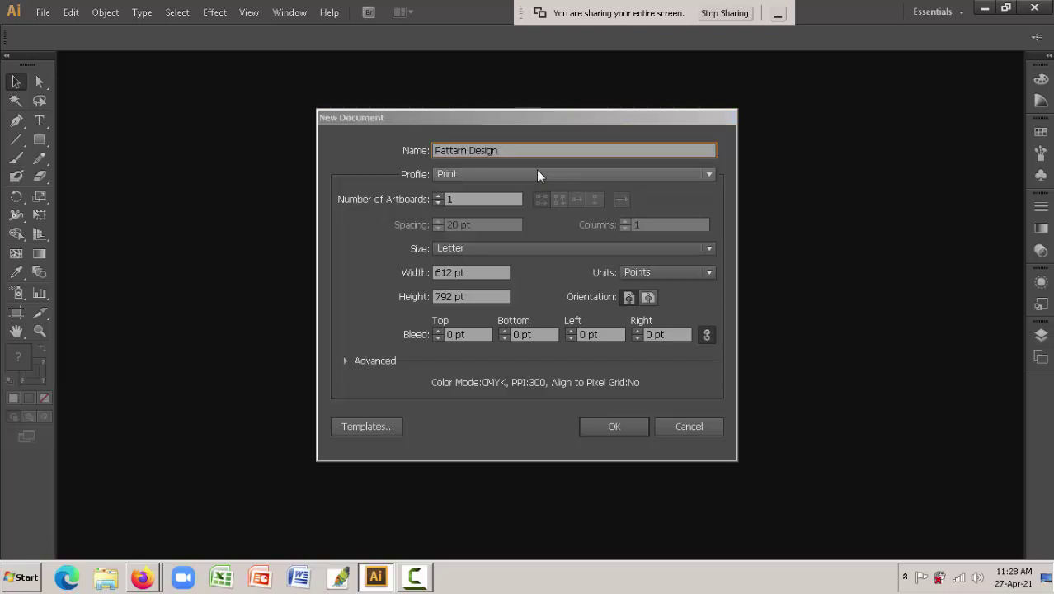
{"action": "key", "text": "Return"}
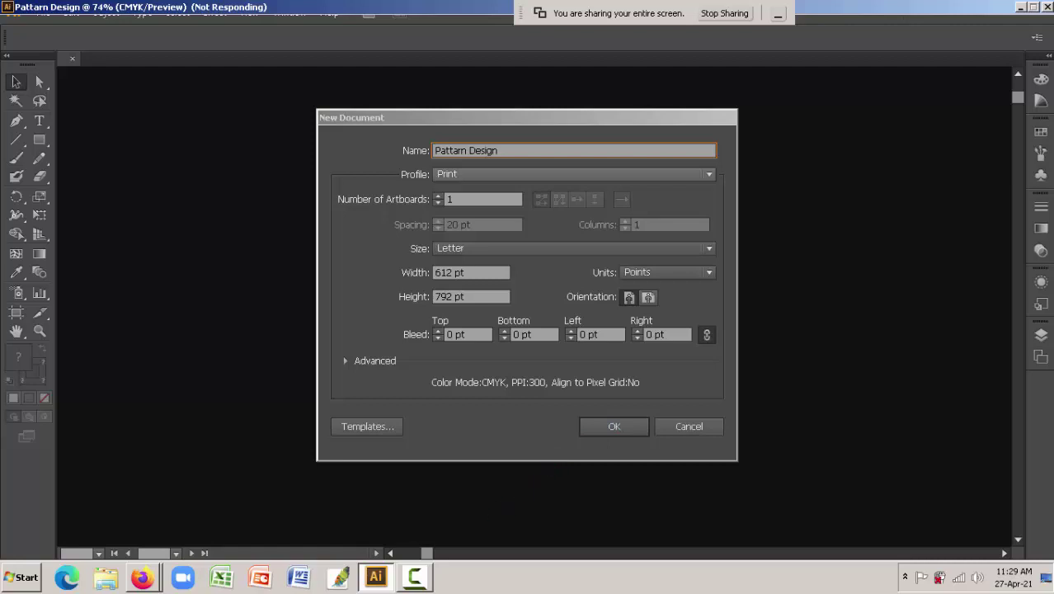
{"action": "left_click", "coordinate": [416, 579]}
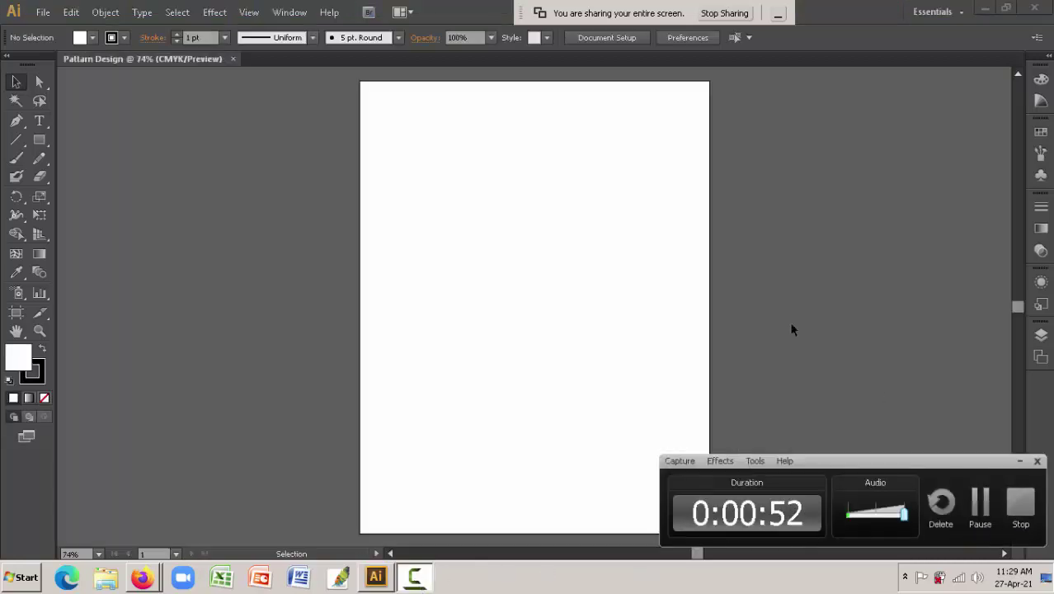
- Draw a 100 × 100 pt square using the Rectangle tool's size dialog
{"action": "left_click", "coordinate": [1018, 461]}
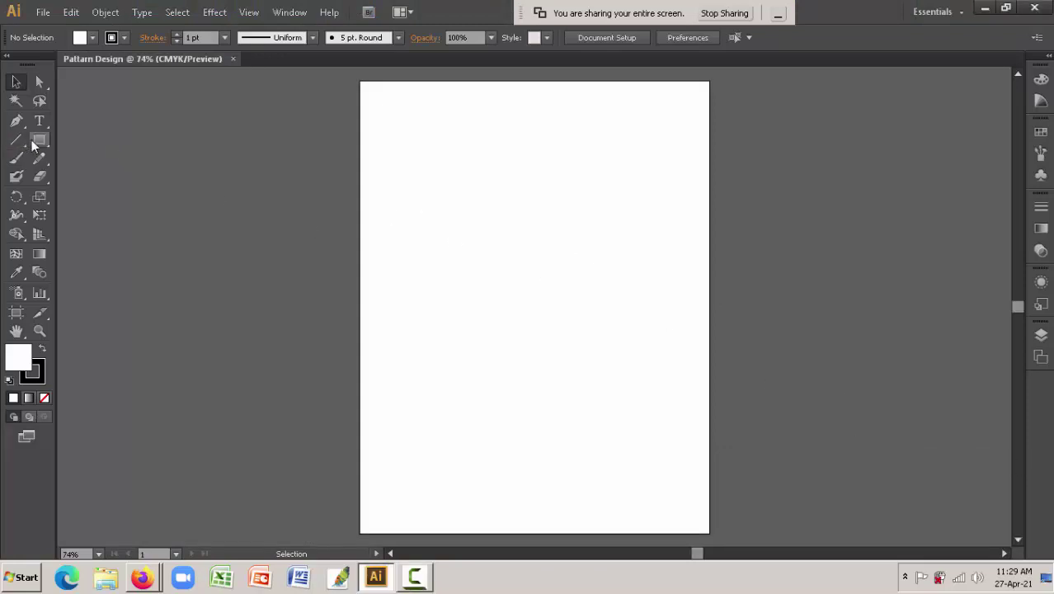
{"action": "left_click", "coordinate": [39, 139]}
{"action": "left_click", "coordinate": [440, 241]}
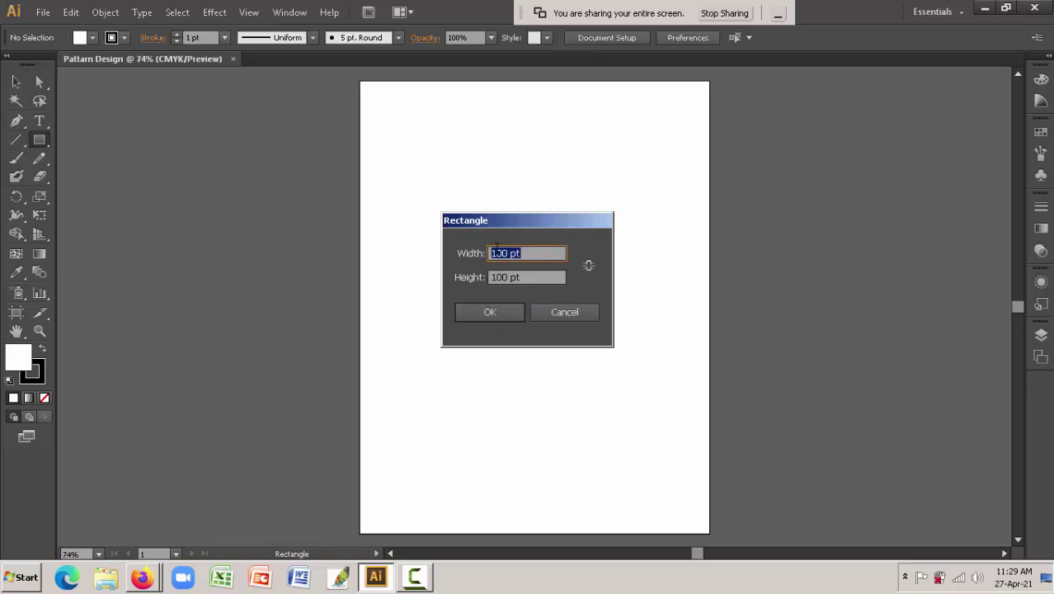
{"action": "left_click", "coordinate": [492, 254]}
{"action": "double_click", "coordinate": [495, 254]}
{"action": "double_click", "coordinate": [505, 278]}
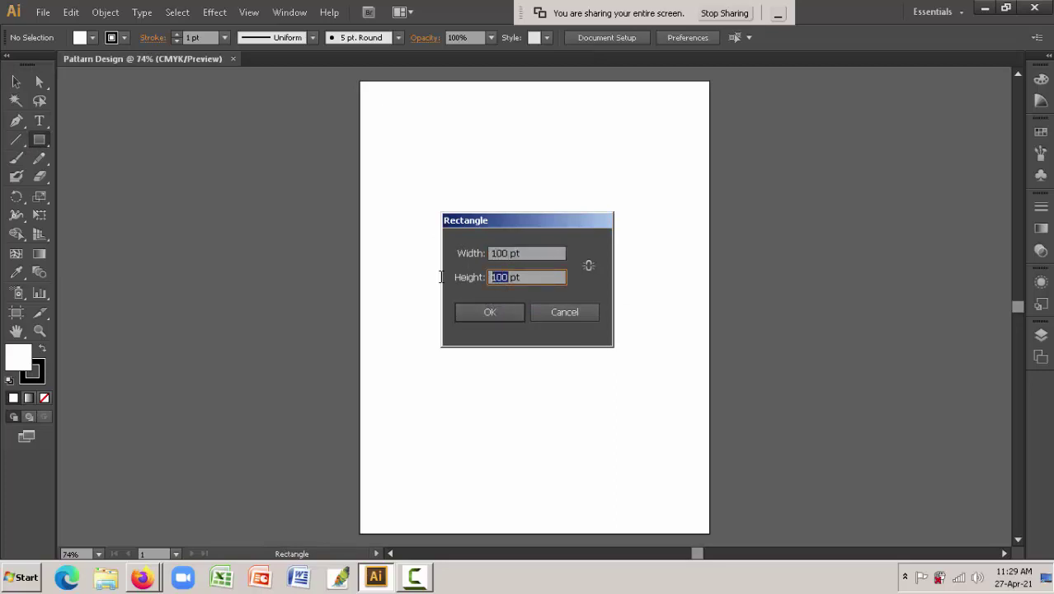
{"action": "left_click", "coordinate": [493, 314]}
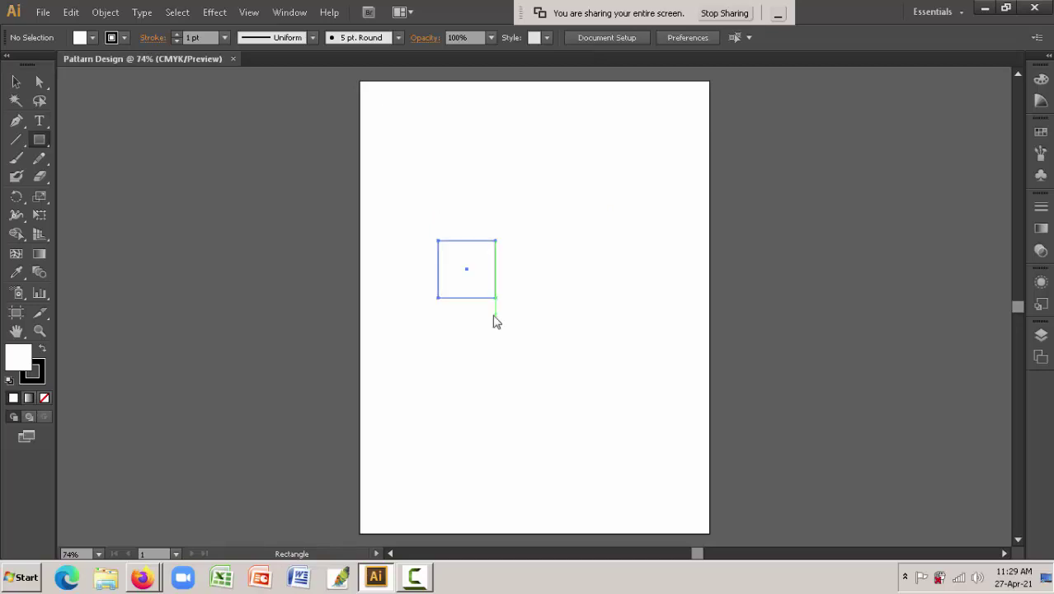
- Deselect the square and zoom in closely on it
{"action": "left_click", "coordinate": [17, 82]}
{"action": "left_click", "coordinate": [402, 216]}
{"action": "mouse_move", "coordinate": [424, 208]}
{"action": "left_mouse_down"}
{"action": "mouse_move", "coordinate": [518, 336]}
{"action": "mouse_move", "coordinate": [596, 357]}
{"action": "left_mouse_up"}
{"action": "left_click", "coordinate": [593, 355]}
{"action": "key", "text": "z"}
{"action": "left_click_drag", "start_coordinate": [409, 210], "coordinate": [522, 346]}
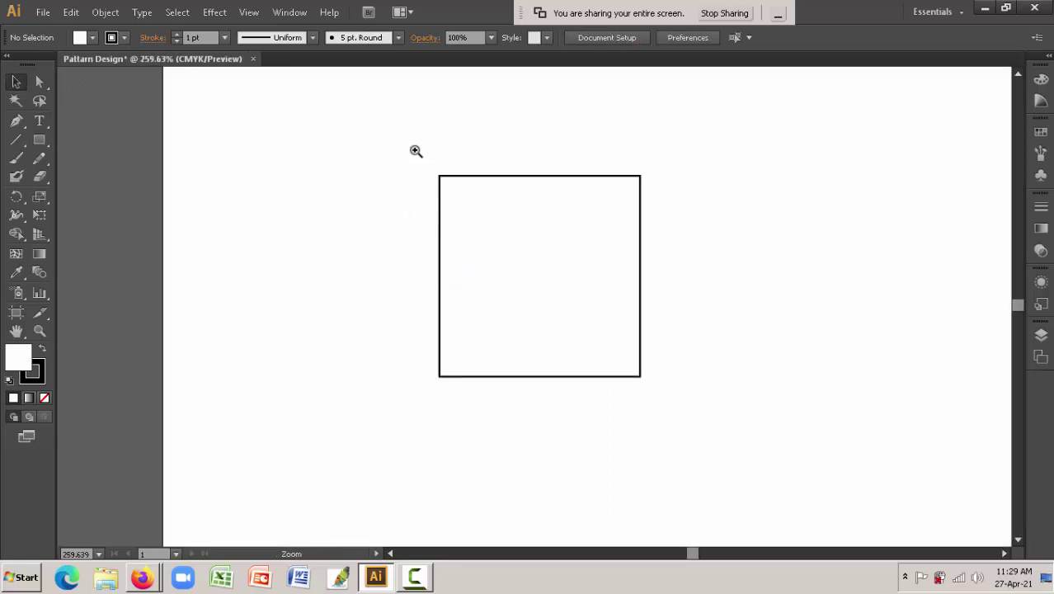
{"action": "left_click_drag", "start_coordinate": [413, 150], "coordinate": [667, 425]}
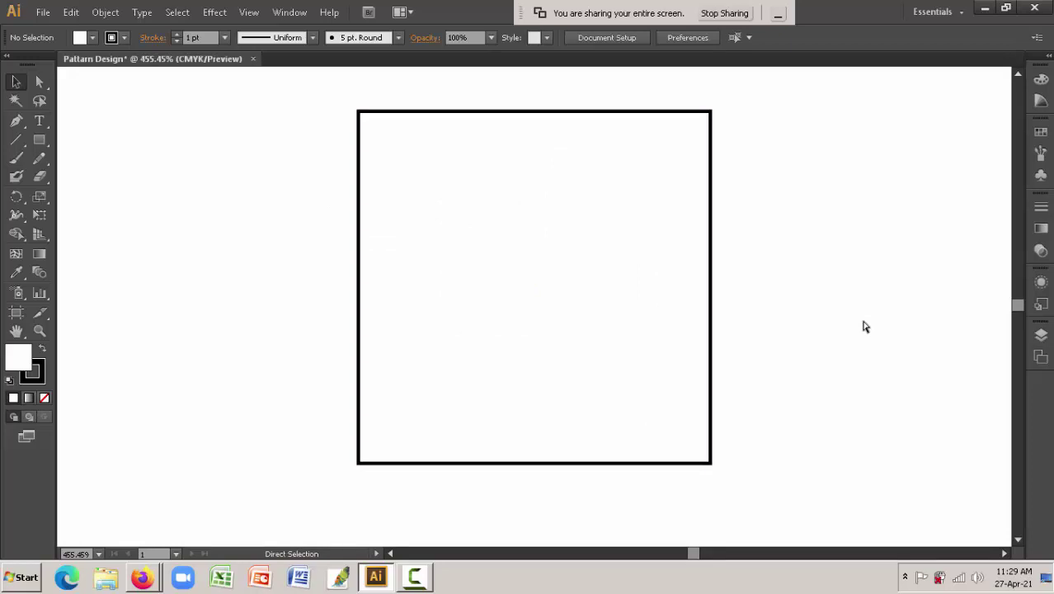
- Save the file as Pattarn Design.ai with the default Illustrator CS6 options
{"action": "key", "text": "ctrl+s"}
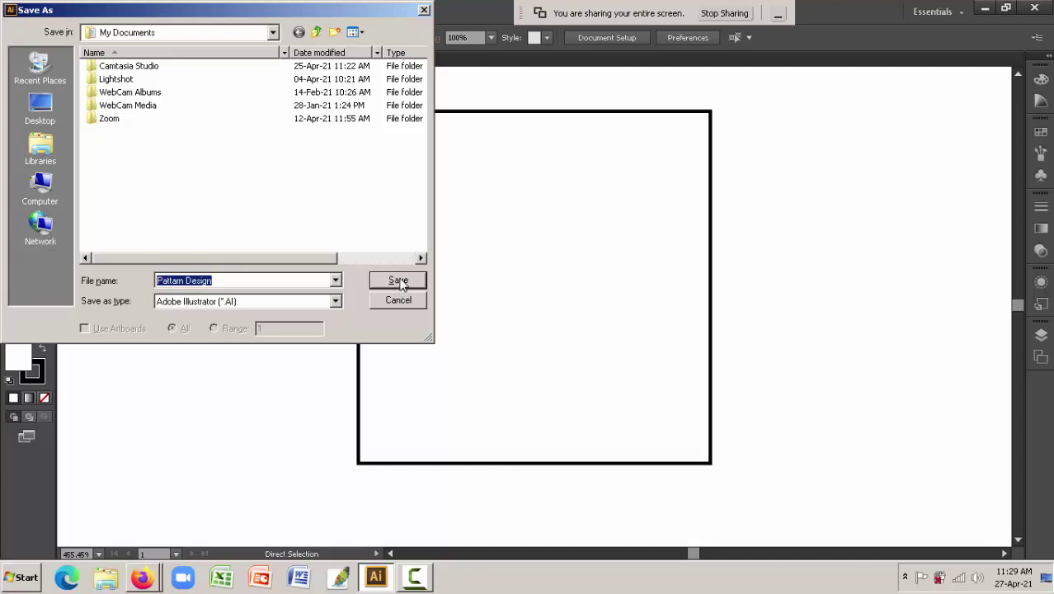
{"action": "left_click", "coordinate": [400, 282]}
{"action": "left_click", "coordinate": [400, 282]}
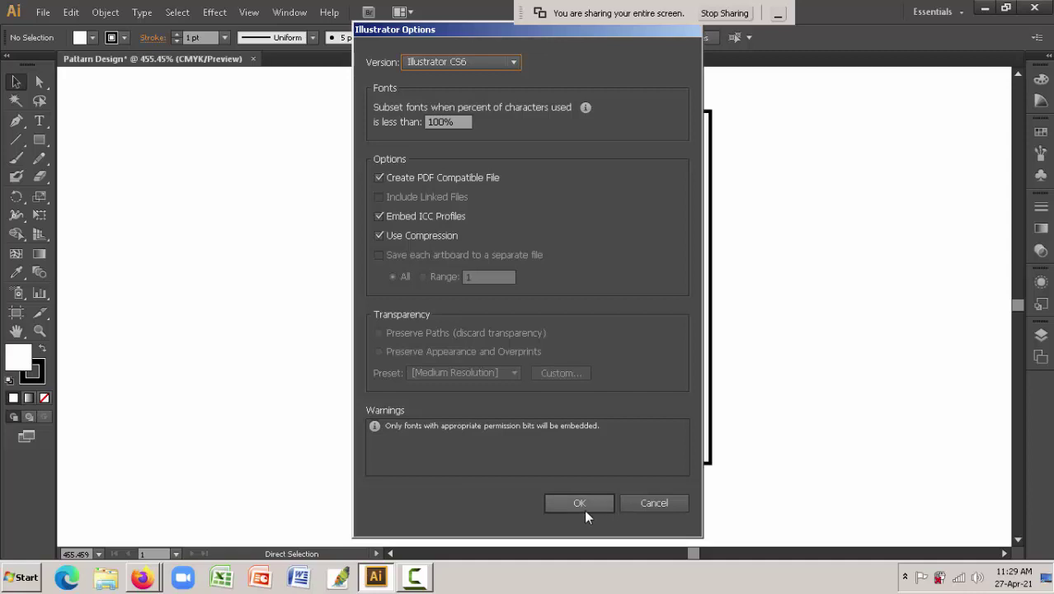
{"action": "left_click", "coordinate": [584, 505]}
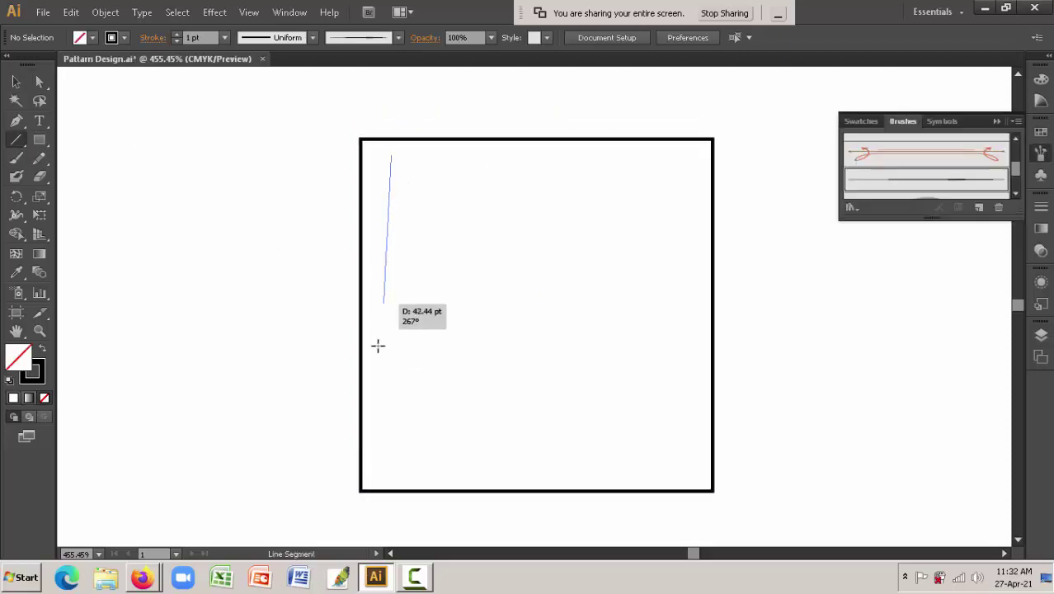
- Draw a vertical line inside the square and preview a Zig Zag effect on it
{"action": "left_click_drag", "start_coordinate": [378, 346], "coordinate": [388, 478]}
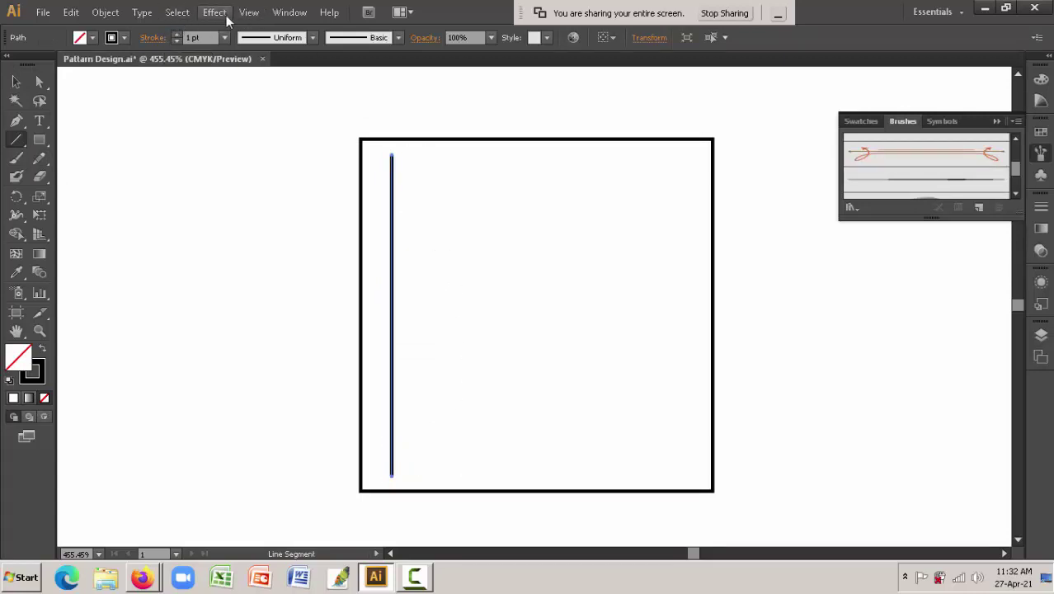
{"action": "left_click", "coordinate": [226, 15]}
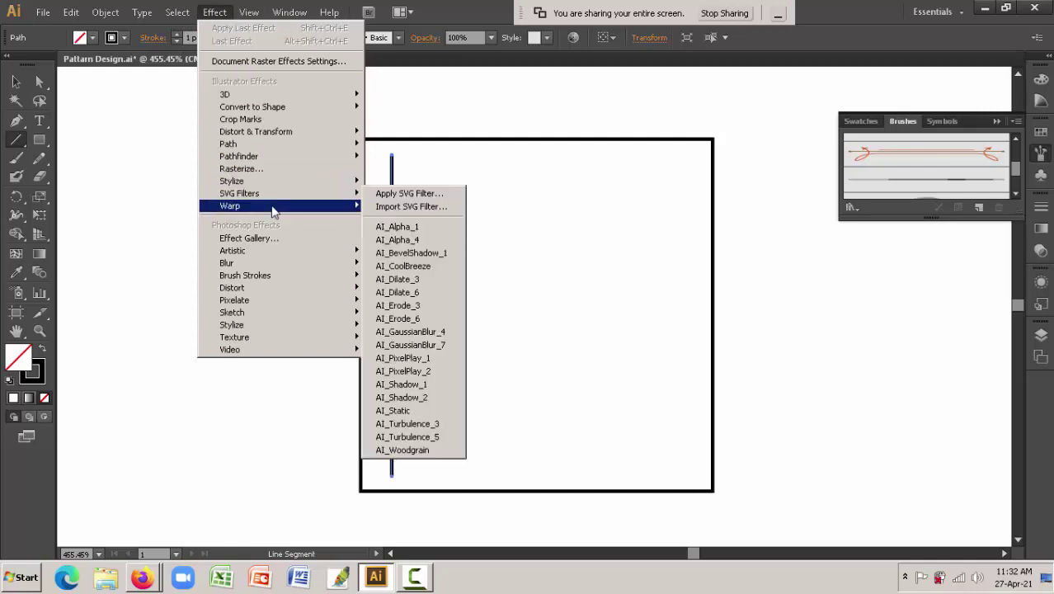
{"action": "mouse_move", "coordinate": [256, 131]}
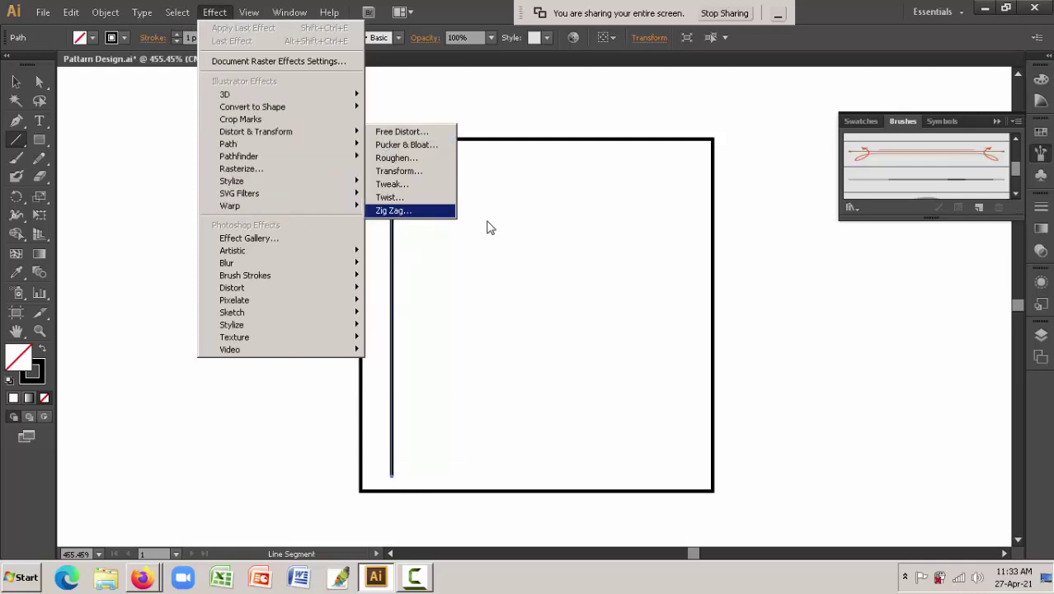
{"action": "key", "text": "Return"}
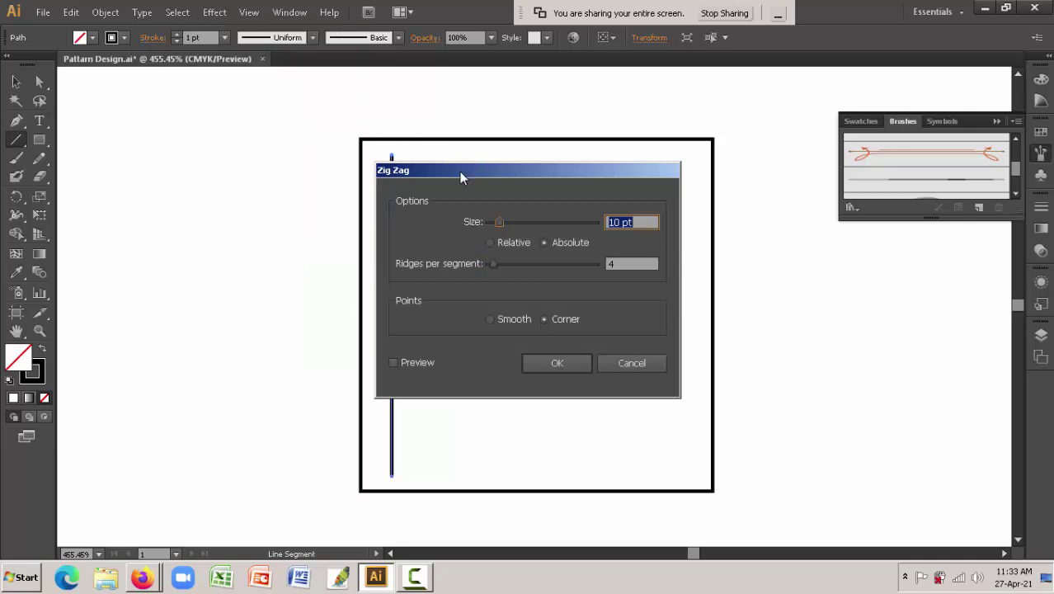
{"action": "left_click_drag", "start_coordinate": [458, 171], "coordinate": [703, 180]}
{"action": "left_click", "coordinate": [647, 367]}
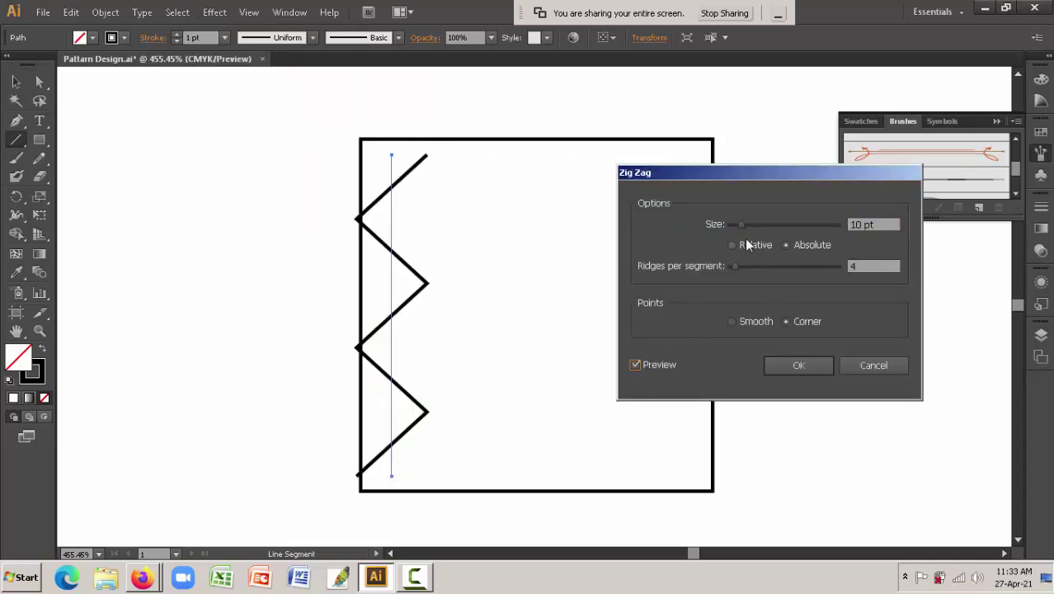
- Set the Zig Zag to 4 pt size and 40 ridges per segment, and apply it
{"action": "left_click_drag", "start_coordinate": [742, 227], "coordinate": [739, 228]}
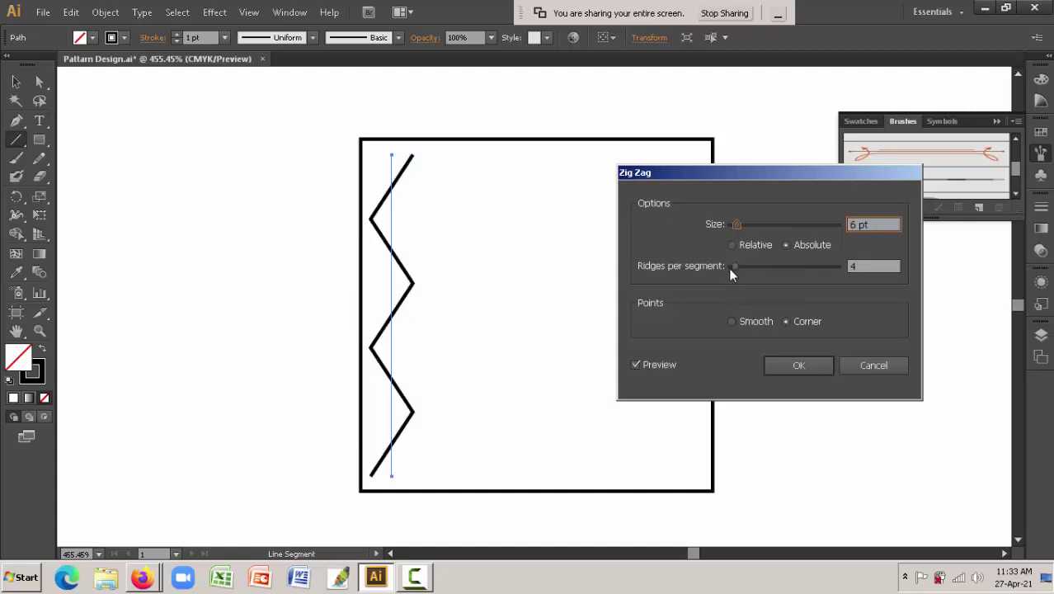
{"action": "left_click", "coordinate": [875, 267]}
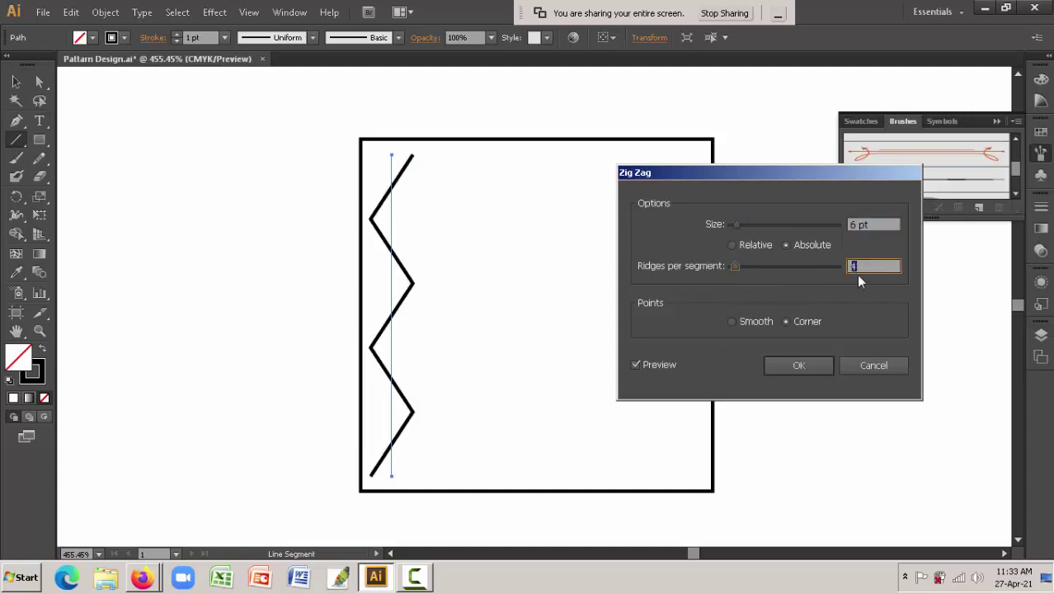
{"action": "type", "text": "0"}
{"action": "left_click", "coordinate": [860, 223]}
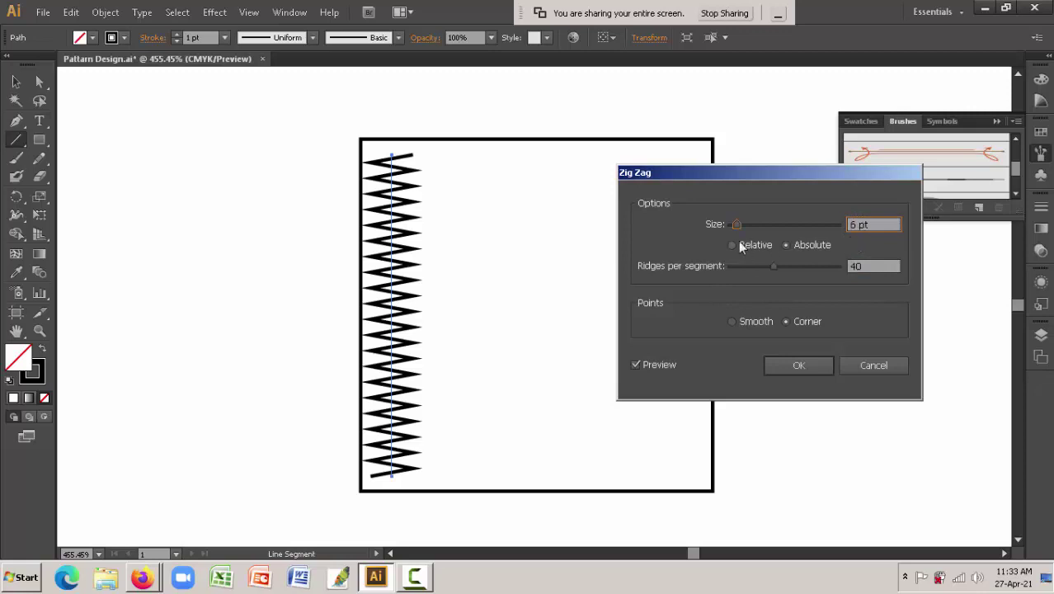
{"action": "key", "text": "Down"}
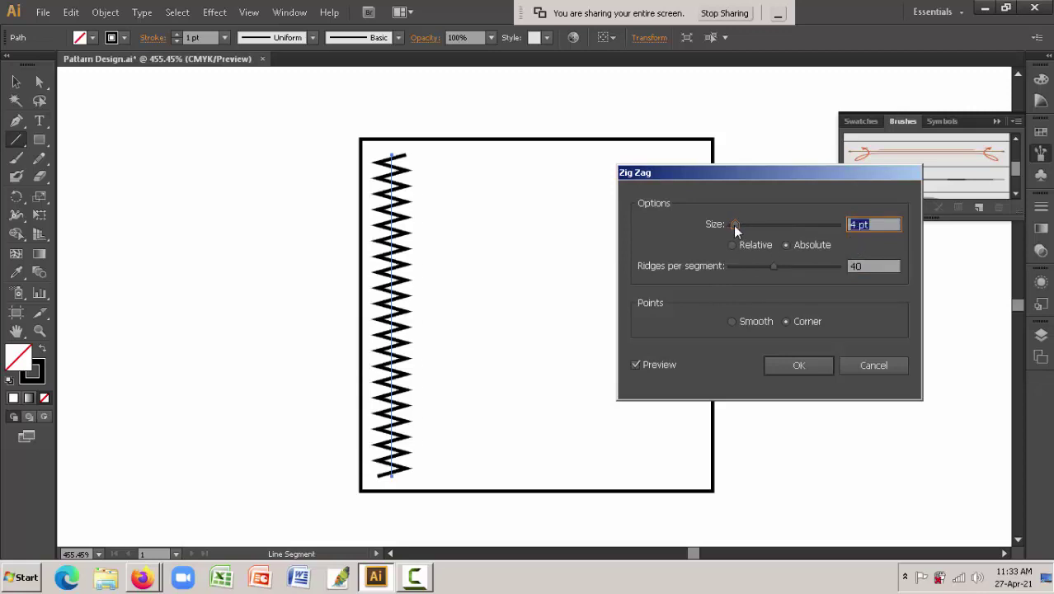
{"action": "left_click", "coordinate": [808, 366]}
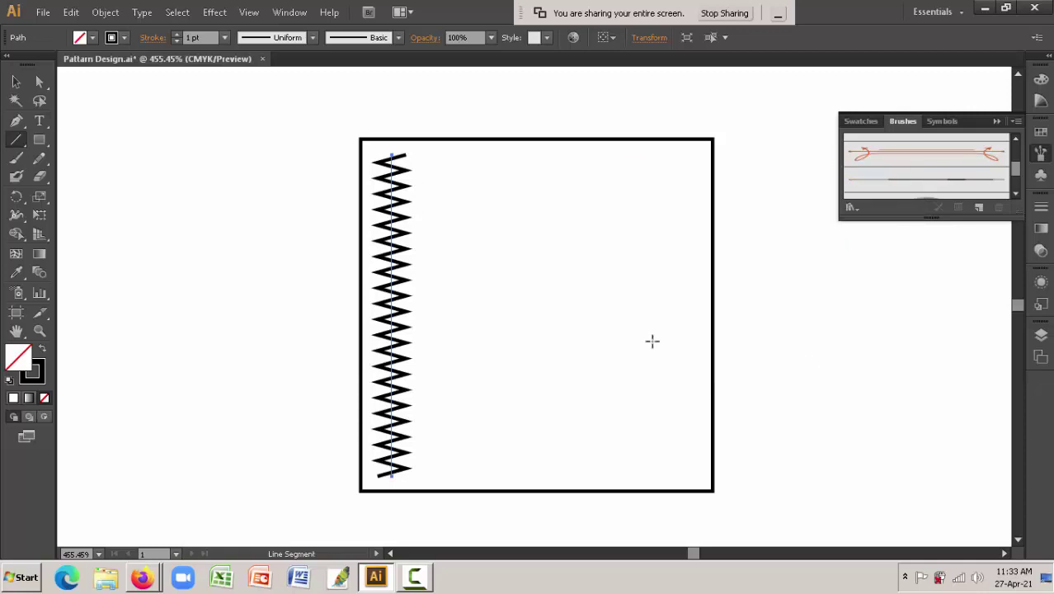
- Stretch the zig-zag to the square's top and bottom edges and nudge it onto the left edge
{"action": "left_click", "coordinate": [16, 81]}
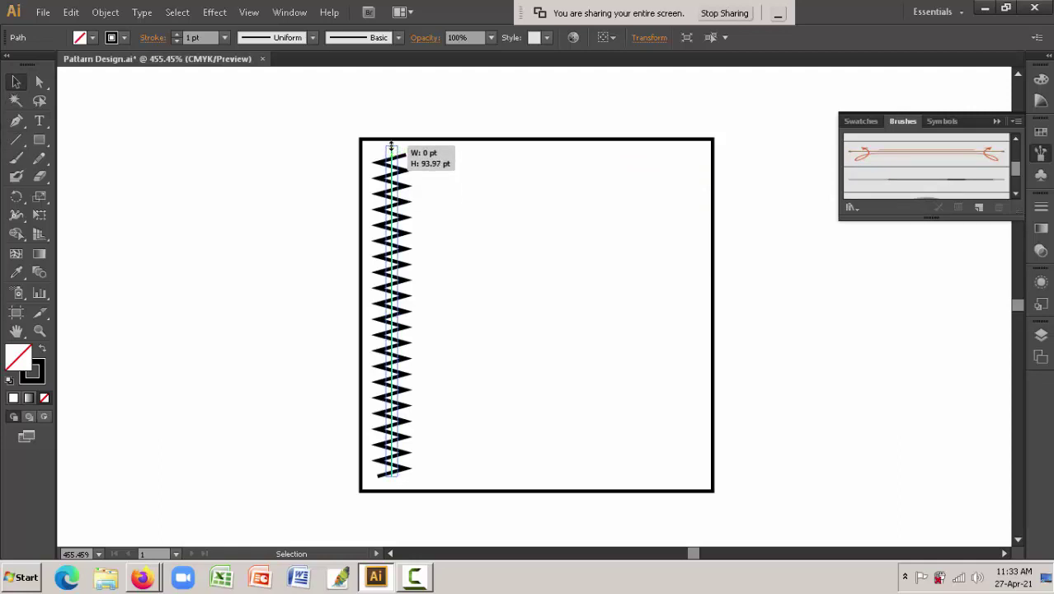
{"action": "left_click_drag", "start_coordinate": [392, 155], "coordinate": [397, 145]}
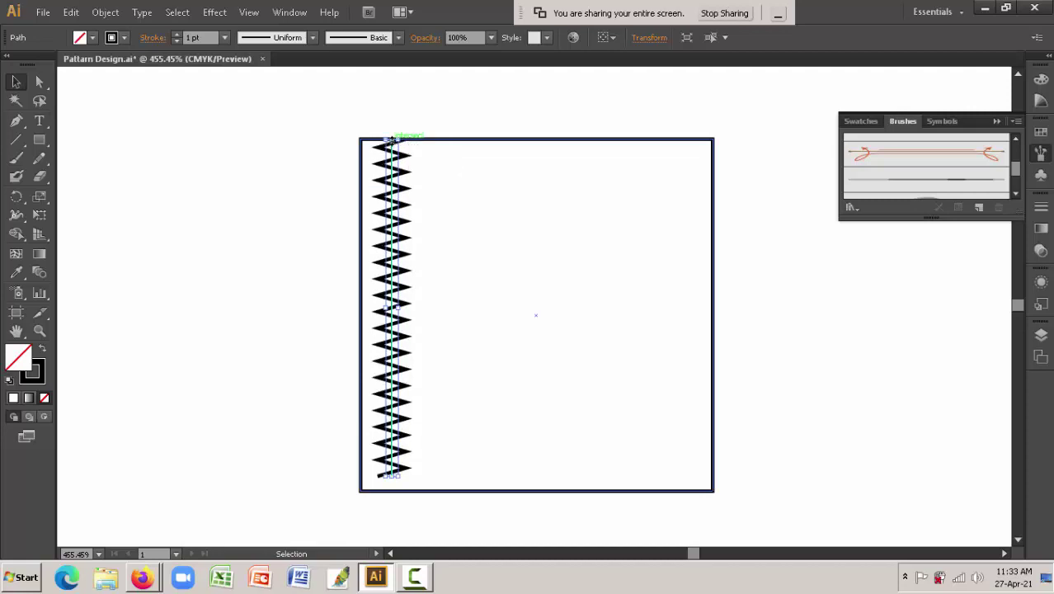
{"action": "left_click_drag", "start_coordinate": [376, 472], "coordinate": [393, 490]}
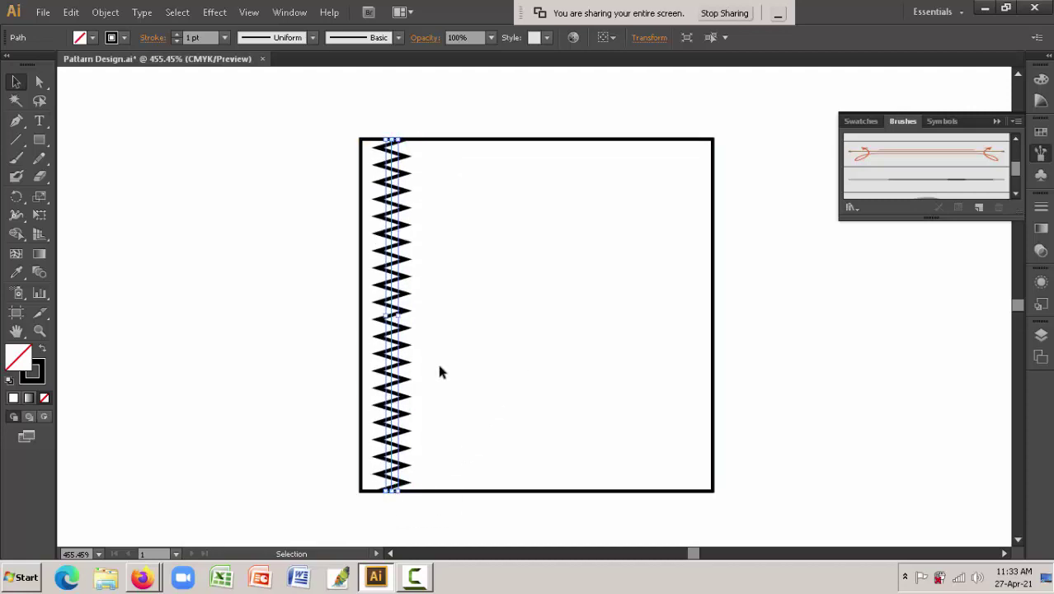
{"action": "left_click", "coordinate": [272, 340]}
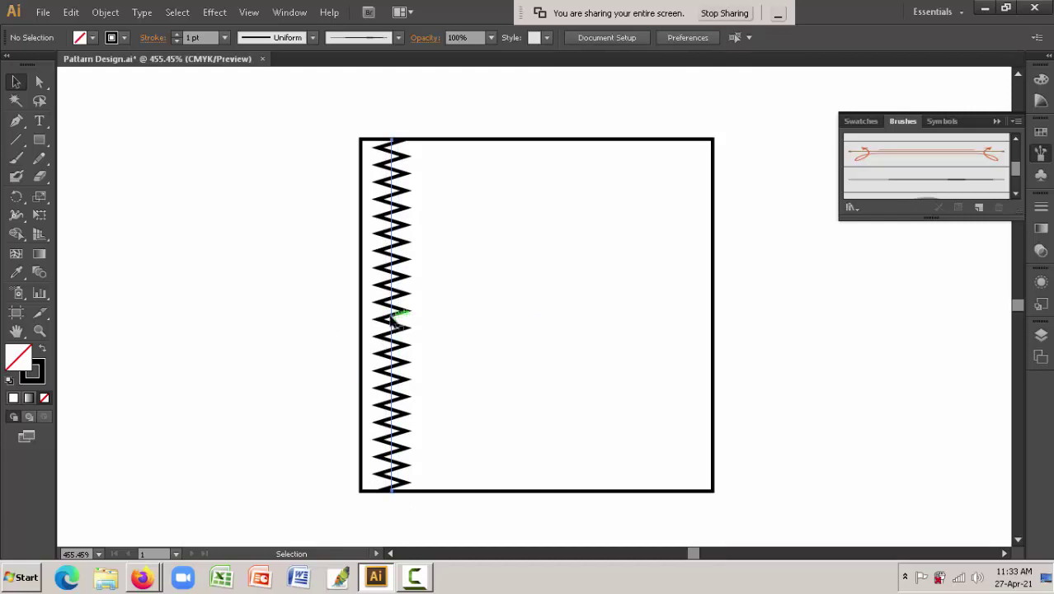
{"action": "left_click", "coordinate": [394, 315]}
{"action": "key", "text": "Left"}
{"action": "key", "text": "Left"}
{"action": "key", "text": "Left"}
{"action": "key", "text": "Left"}
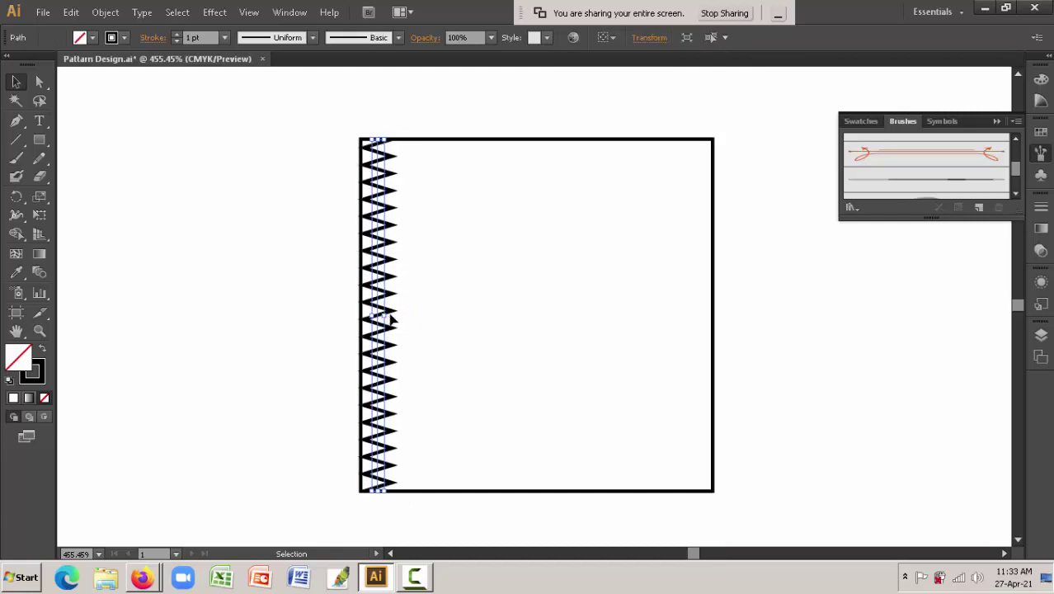
{"action": "key", "text": "Right"}
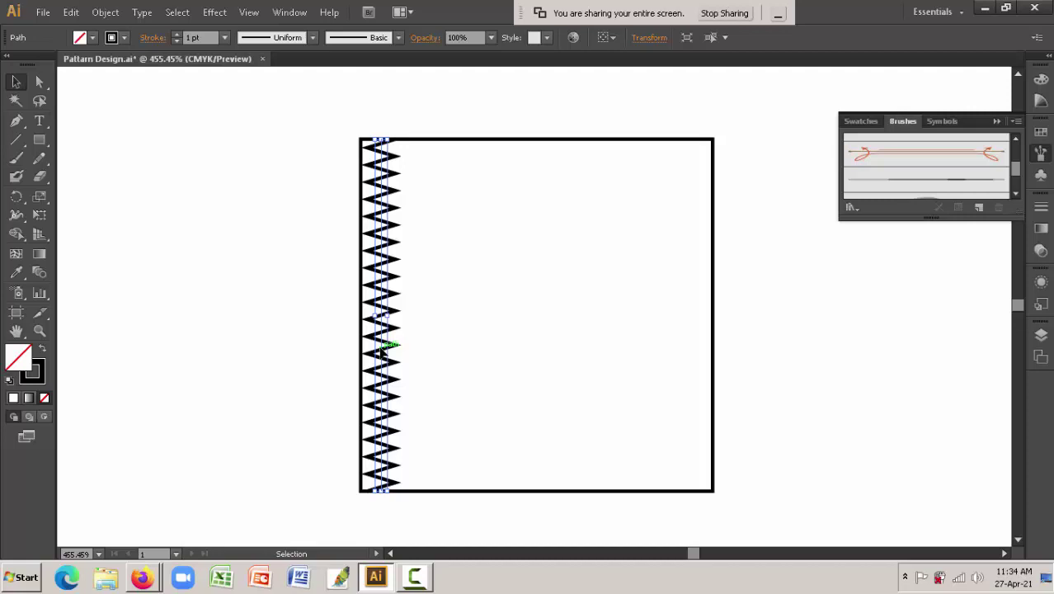
- Expand the zig-zag's effect and place a duplicate 8 pt to its right
{"action": "left_click", "coordinate": [106, 13]}
{"action": "left_click", "coordinate": [135, 162]}
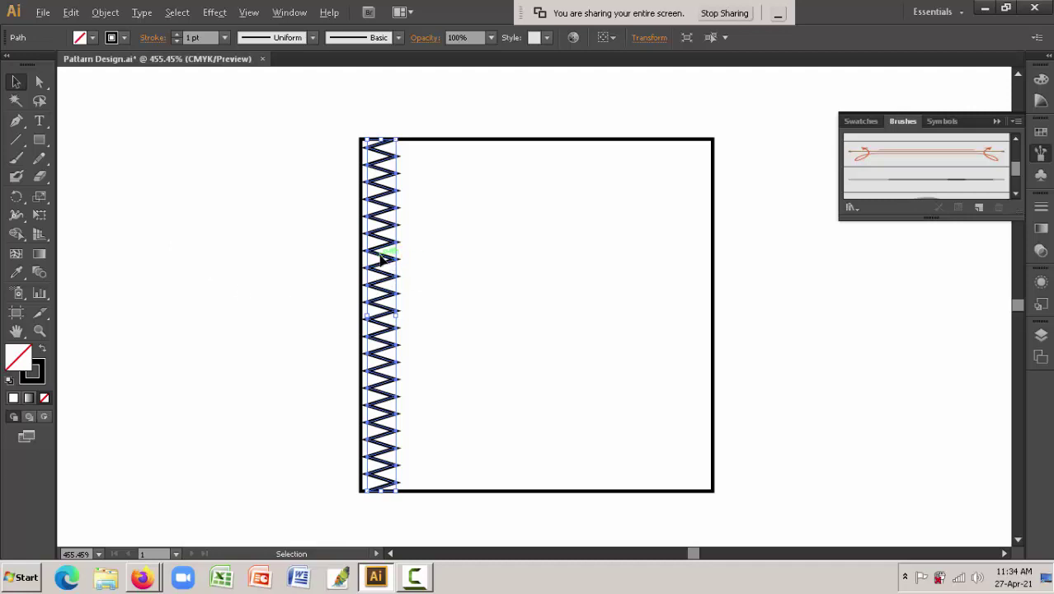
{"action": "left_click_drag", "start_coordinate": [382, 259], "coordinate": [410, 264]}
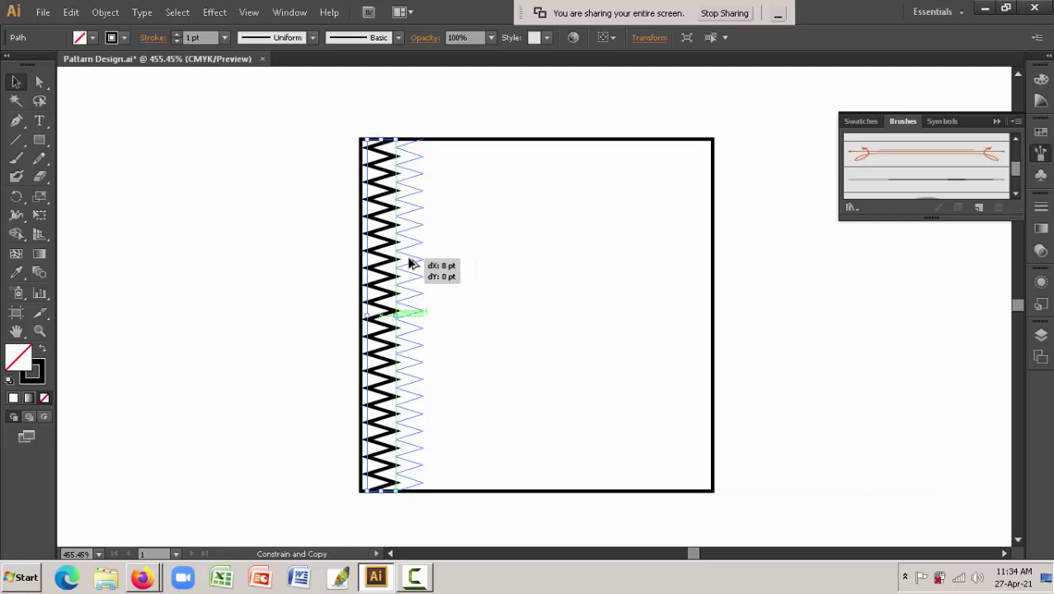
{"action": "left_click_drag", "start_coordinate": [410, 264], "coordinate": [410, 264]}
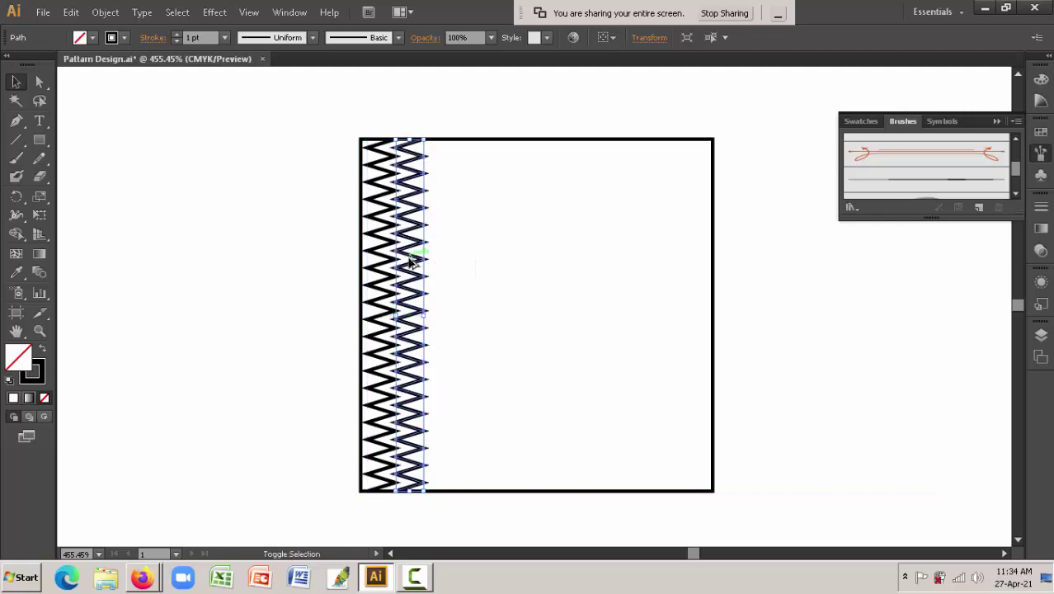
{"action": "left_click", "coordinate": [714, 413], "text": "shift"}
{"action": "left_click", "coordinate": [714, 412], "text": "shift"}
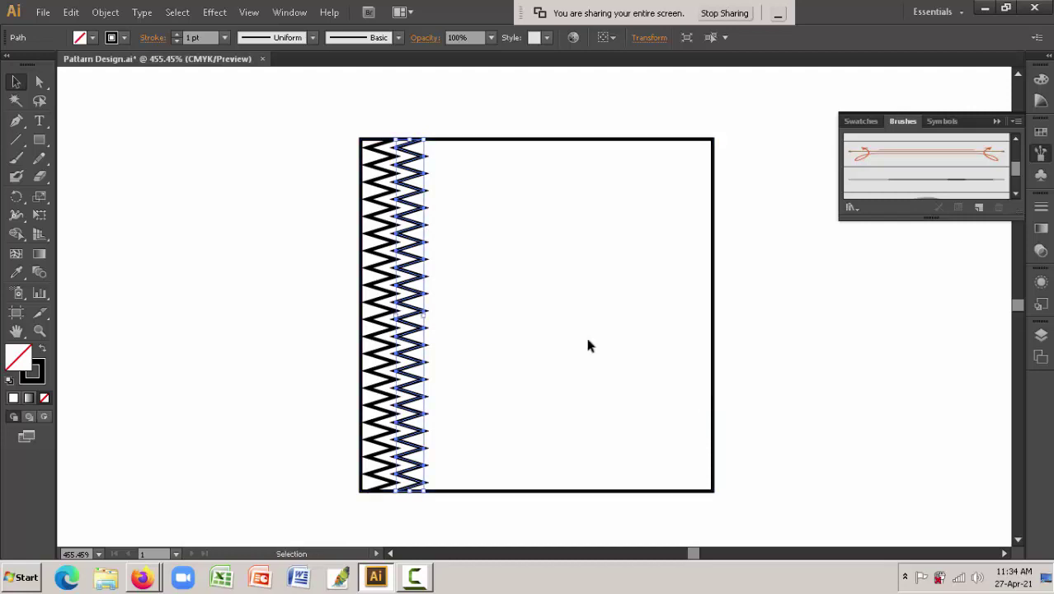
{"action": "left_click_drag", "start_coordinate": [384, 191], "coordinate": [392, 207]}
- Repeat the copy with Ctrl+D until zig-zags fill the square, then deselect
{"action": "key", "text": "a"}
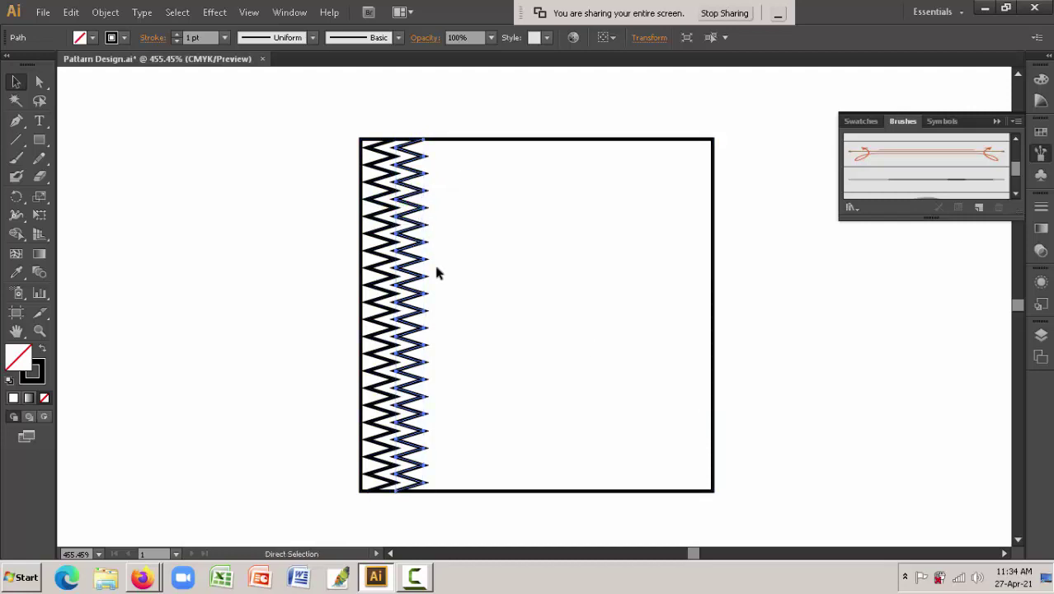
{"action": "key", "text": "ctrl+d"}
{"action": "key", "text": "ctrl+d"}
{"action": "key", "text": "ctrl+d"}
{"action": "key", "text": "ctrl+d"}
{"action": "key", "text": "ctrl+d"}
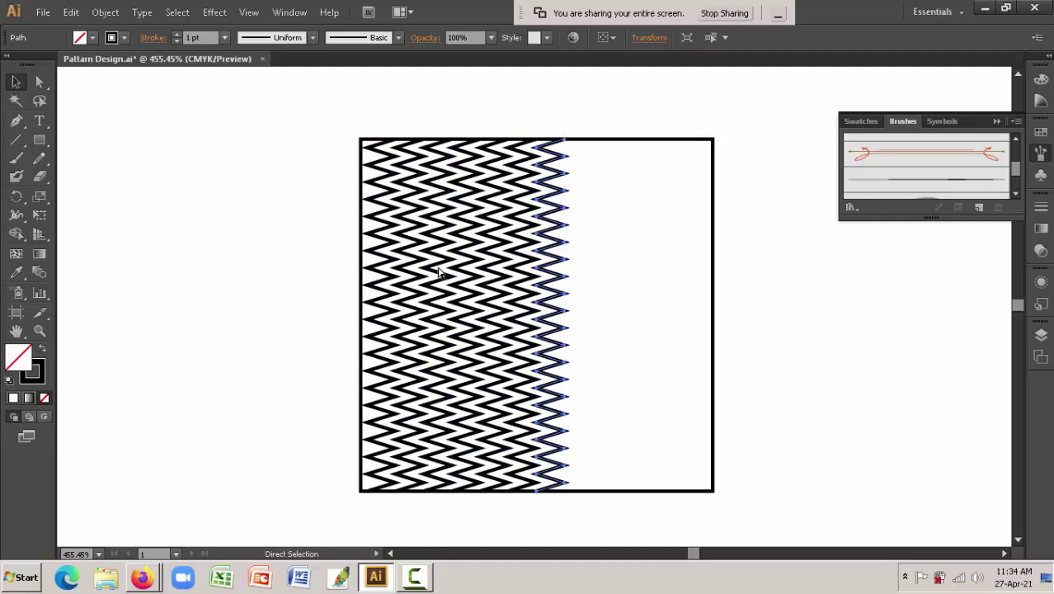
{"action": "key", "text": "ctrl+d"}
{"action": "key", "text": "ctrl+d"}
{"action": "key", "text": "ctrl+d"}
{"action": "key", "text": "ctrl+d"}
{"action": "key", "text": "ctrl+d"}
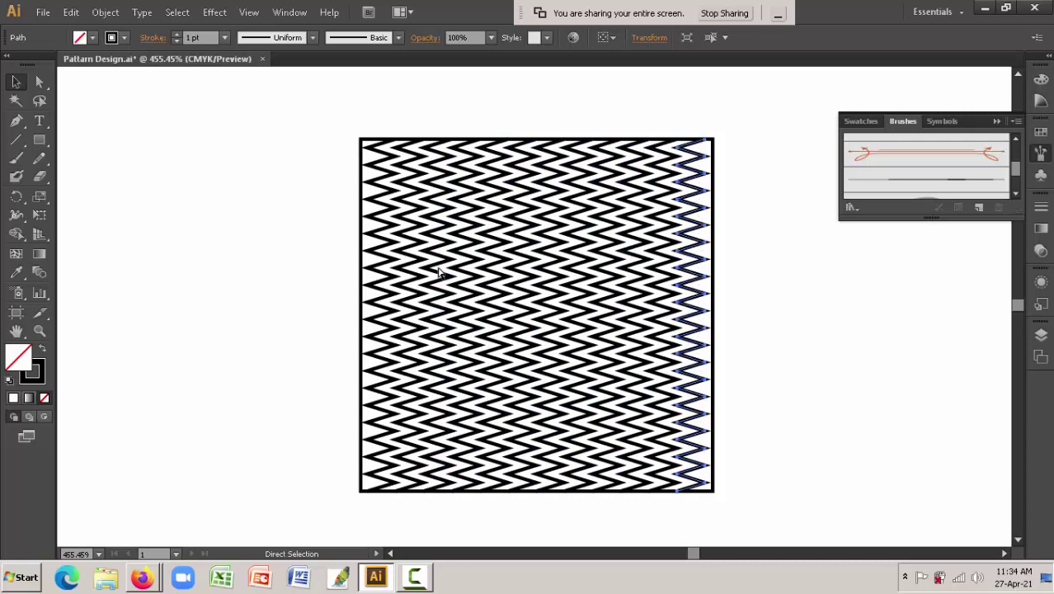
{"action": "left_click", "coordinate": [442, 272], "text": "shift"}
{"action": "key", "text": "ctrl+d"}
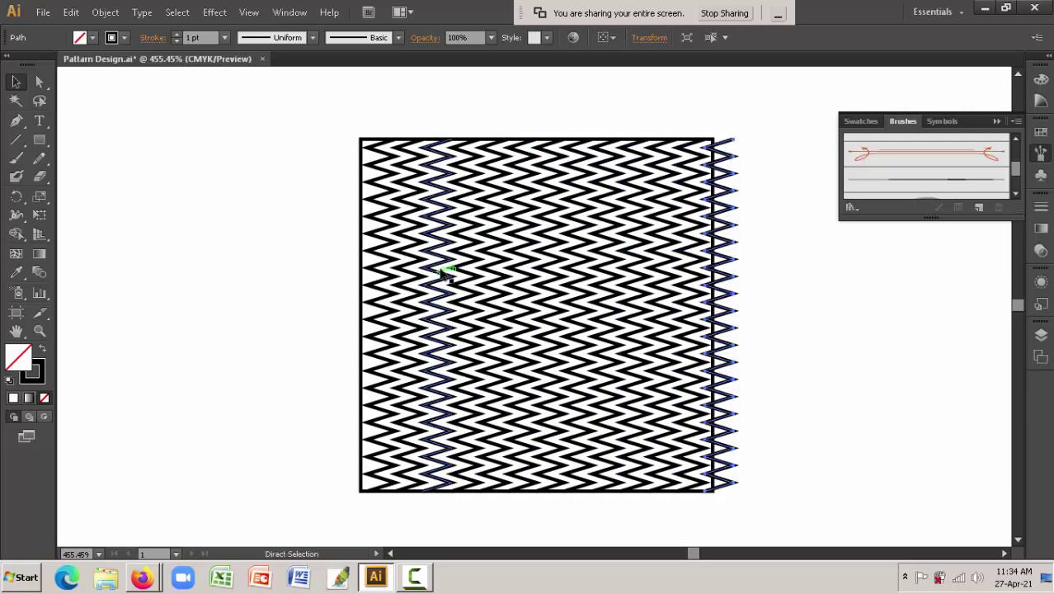
{"action": "left_click", "coordinate": [830, 345]}
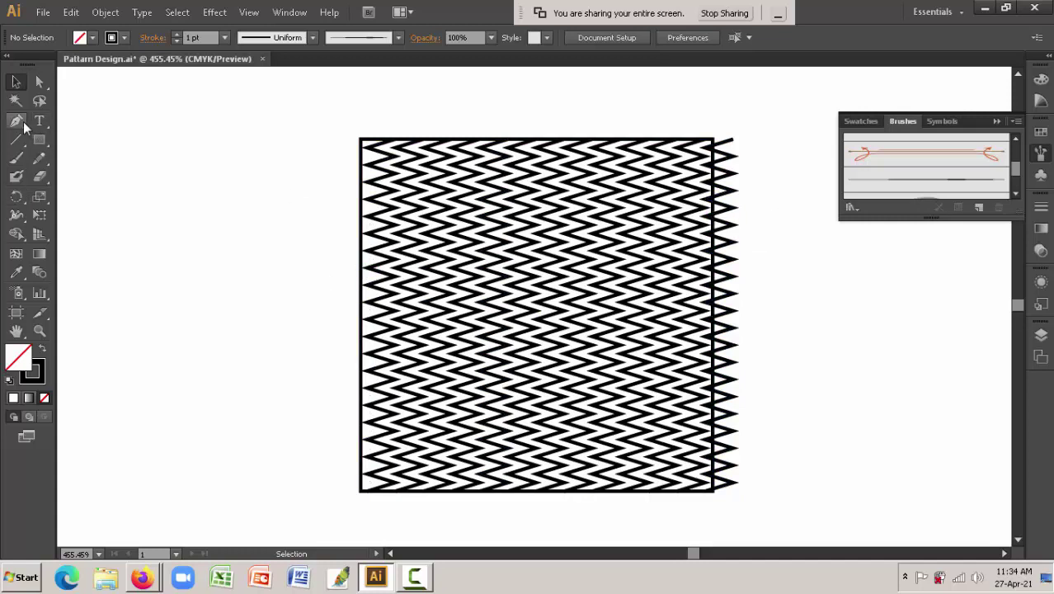
- Add the text label 'Begain' to the left of the square
{"action": "key", "text": "t"}
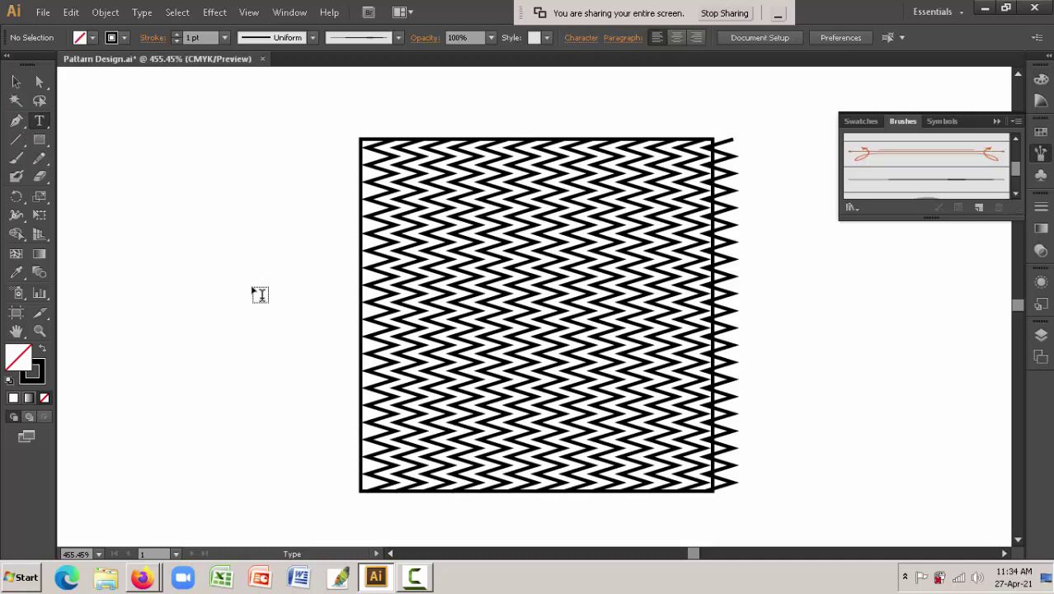
{"action": "left_click", "coordinate": [234, 262]}
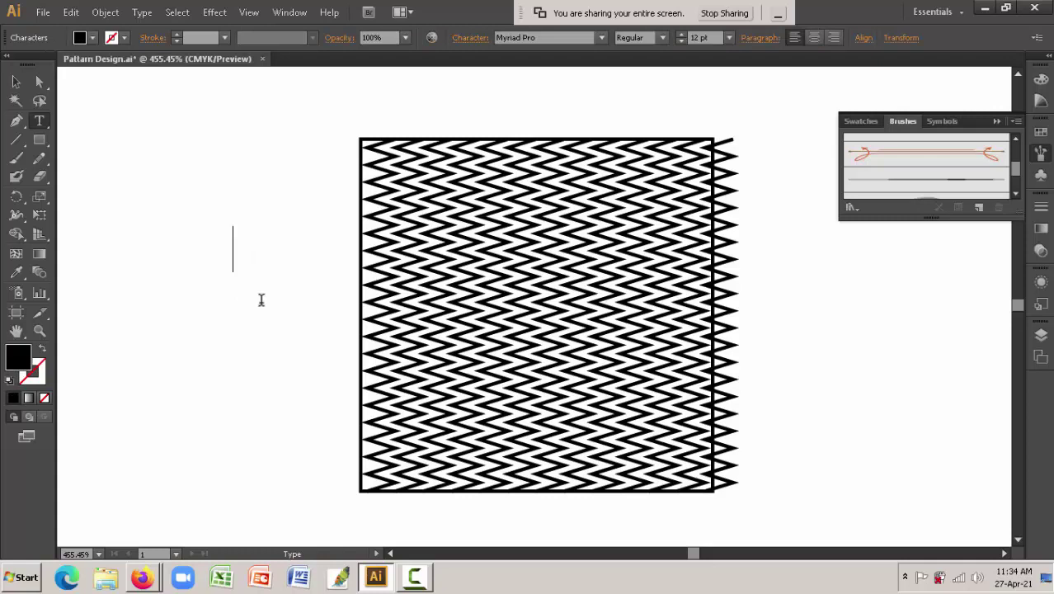
{"action": "type", "text": "Bega"}
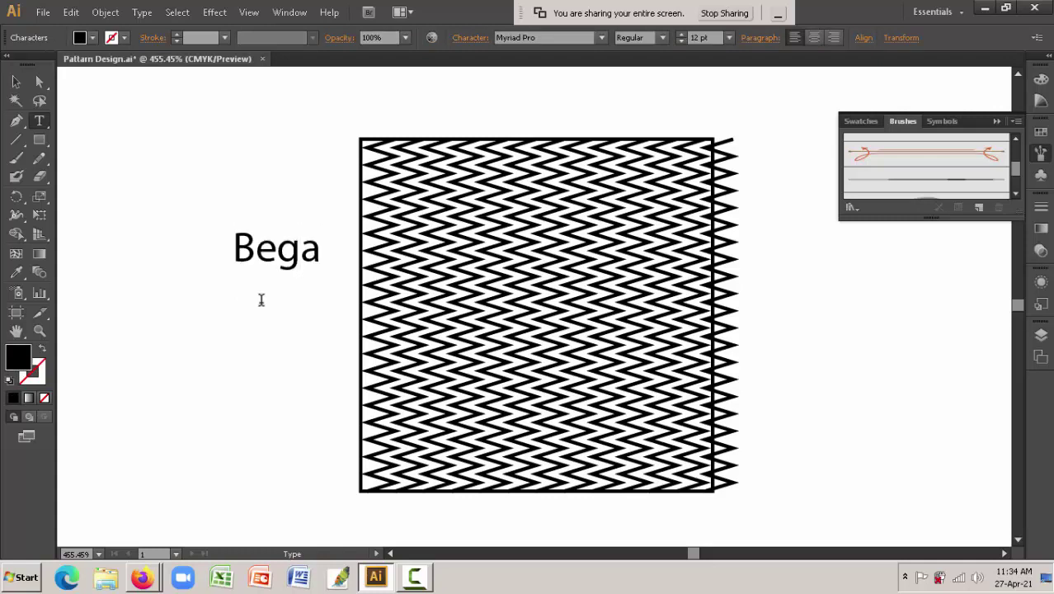
{"action": "type", "text": "in"}
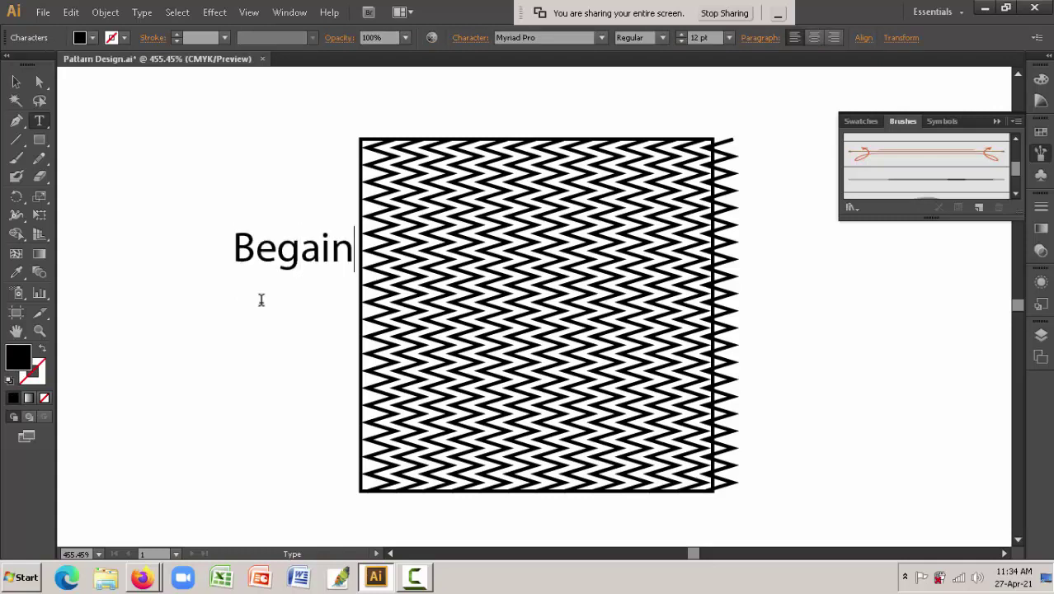
{"action": "left_click", "coordinate": [16, 82]}
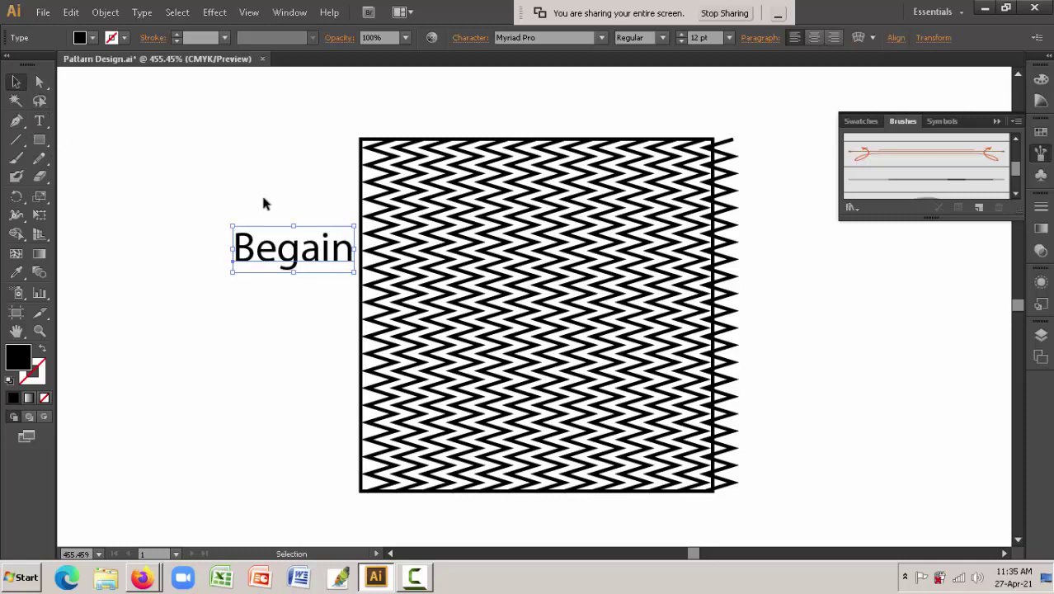
- Copy the label to the square's right side and change it to 'End'
{"action": "left_click_drag", "start_coordinate": [293, 266], "coordinate": [835, 277]}
{"action": "double_click", "coordinate": [827, 252]}
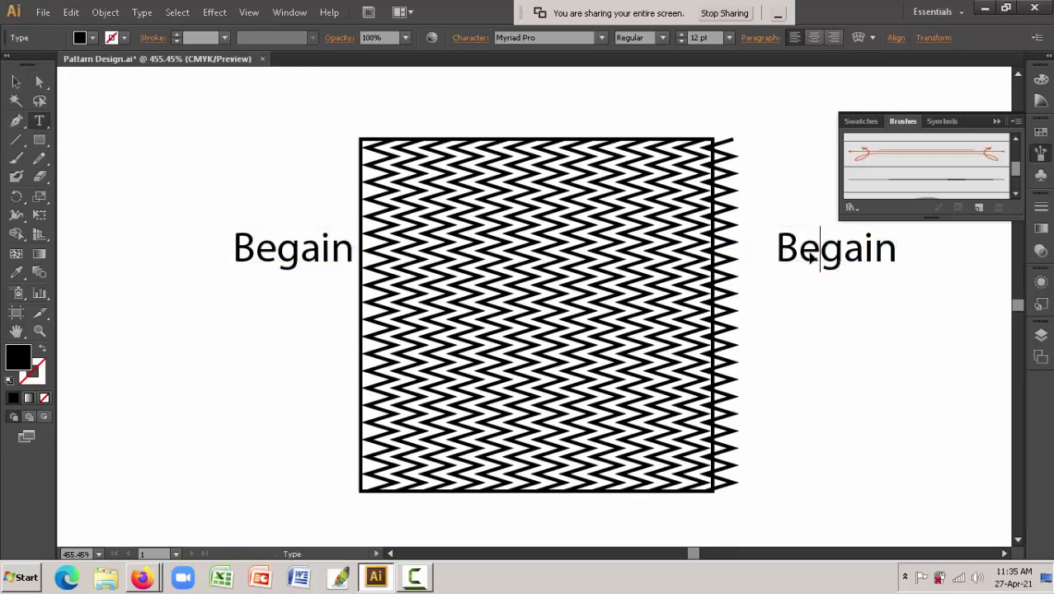
{"action": "type", "text": "En"}
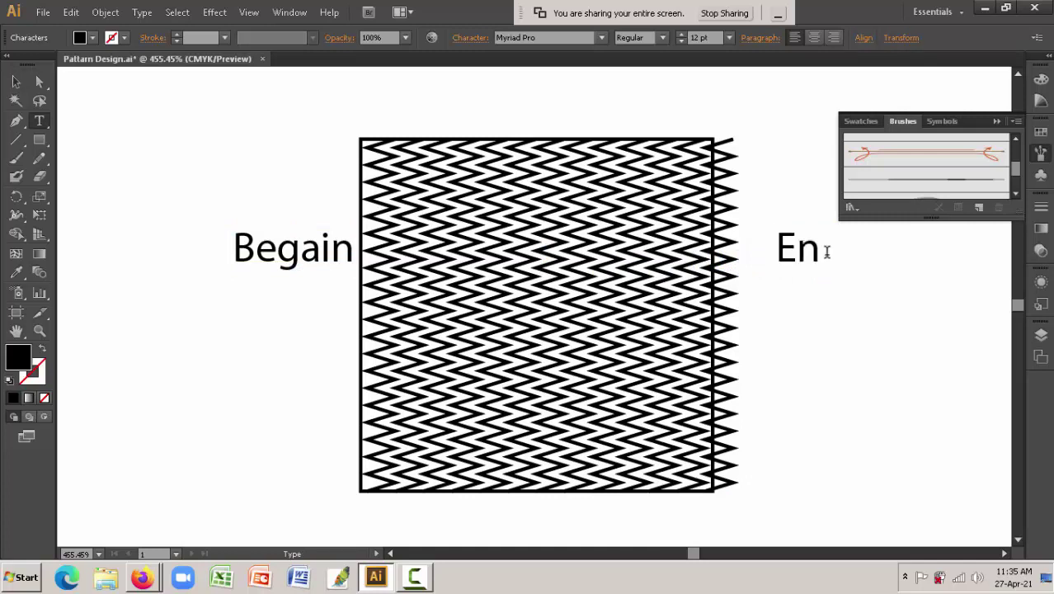
{"action": "type", "text": "d"}
{"action": "left_click", "coordinate": [14, 81]}
{"action": "left_click", "coordinate": [812, 368]}
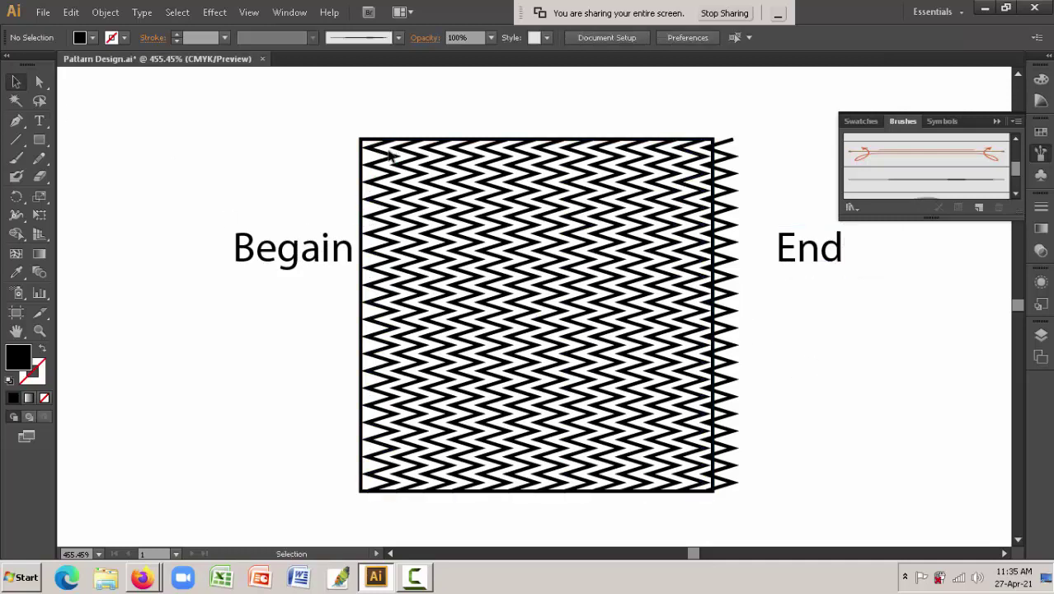
{"action": "left_click", "coordinate": [725, 197]}
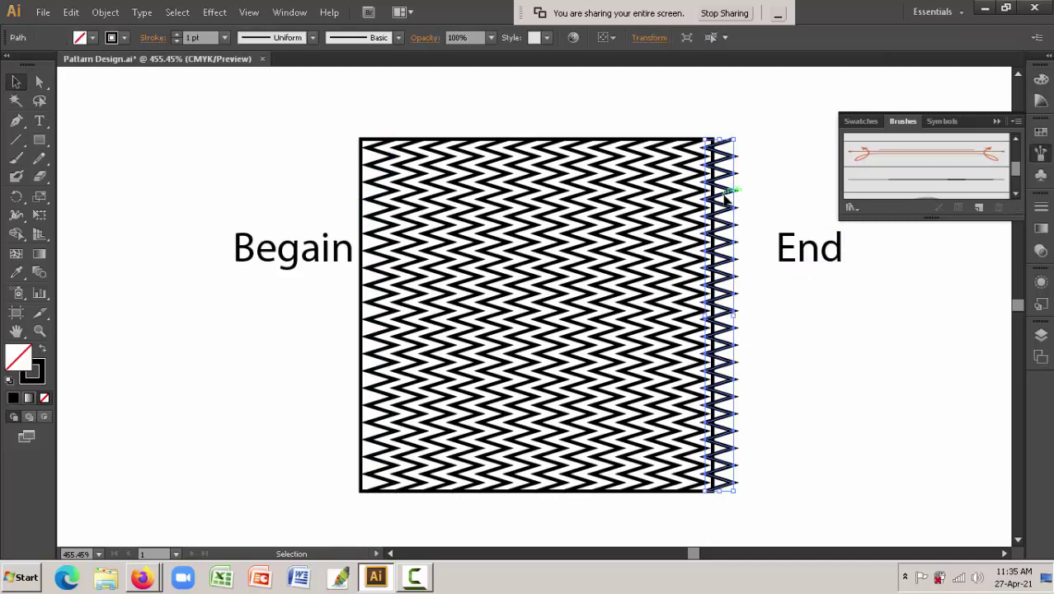
{"action": "mouse_move", "coordinate": [725, 192]}
{"action": "left_mouse_down"}
{"action": "mouse_move", "coordinate": [349, 193]}
{"action": "mouse_move", "coordinate": [362, 194]}
{"action": "left_mouse_up"}
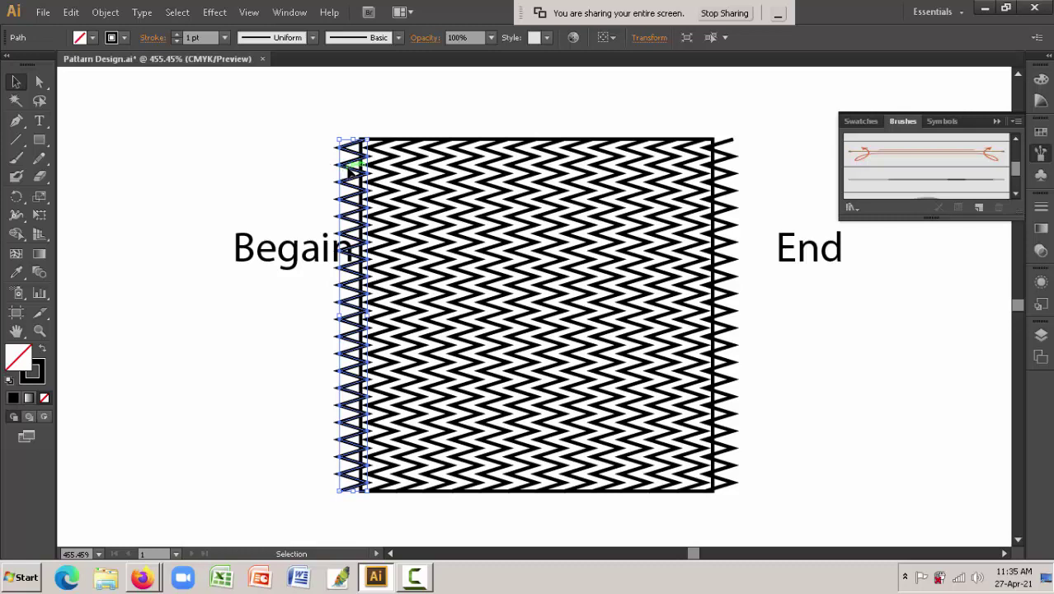
{"action": "left_click", "coordinate": [717, 171], "text": "shift"}
{"action": "key", "text": "Delete"}
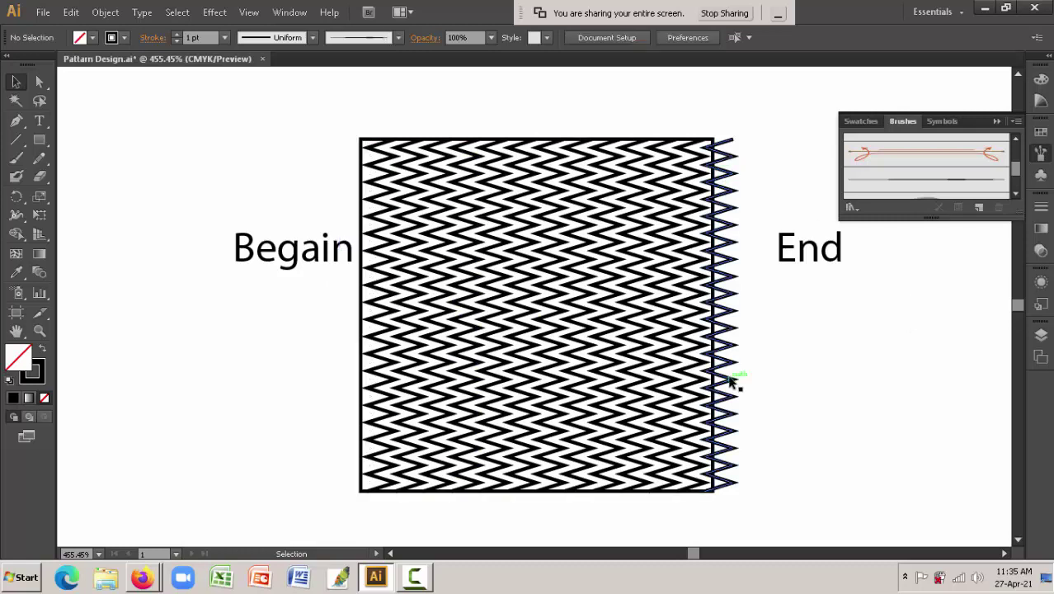
{"action": "left_click", "coordinate": [726, 177]}
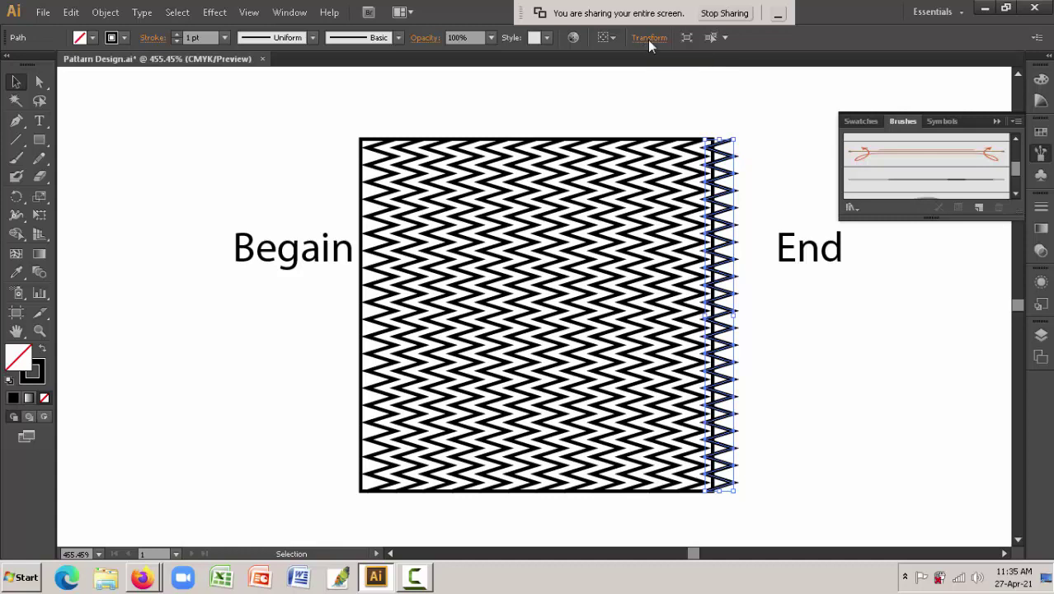
- Shift the overhanging zig-zag 100 pt left by subtracting 100 from its Transform X value
{"action": "left_click", "coordinate": [649, 39]}
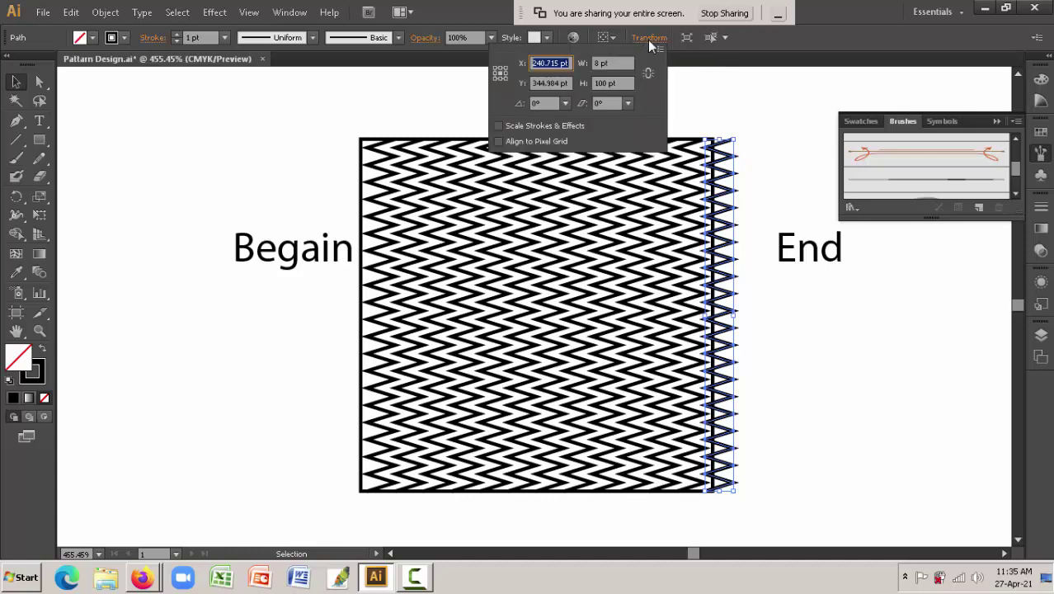
{"action": "left_click", "coordinate": [564, 63]}
{"action": "double_click", "coordinate": [554, 64]}
{"action": "type", "text": "00"}
{"action": "key", "text": "Return"}
{"action": "key", "text": "Escape"}
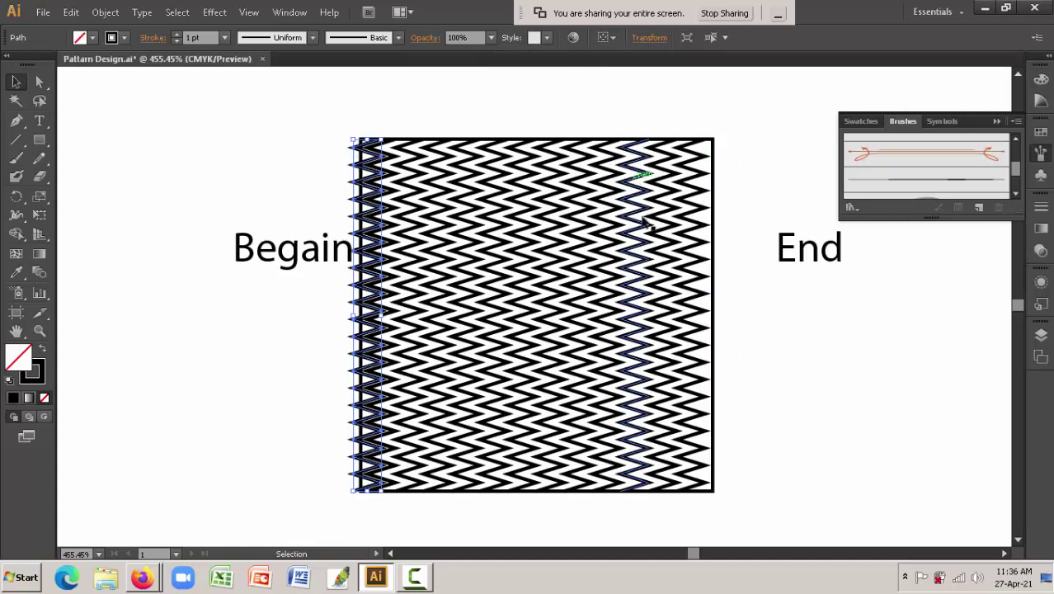
{"action": "left_click_drag", "start_coordinate": [638, 186], "coordinate": [363, 185]}
{"action": "left_click_drag", "start_coordinate": [327, 102], "coordinate": [419, 202]}
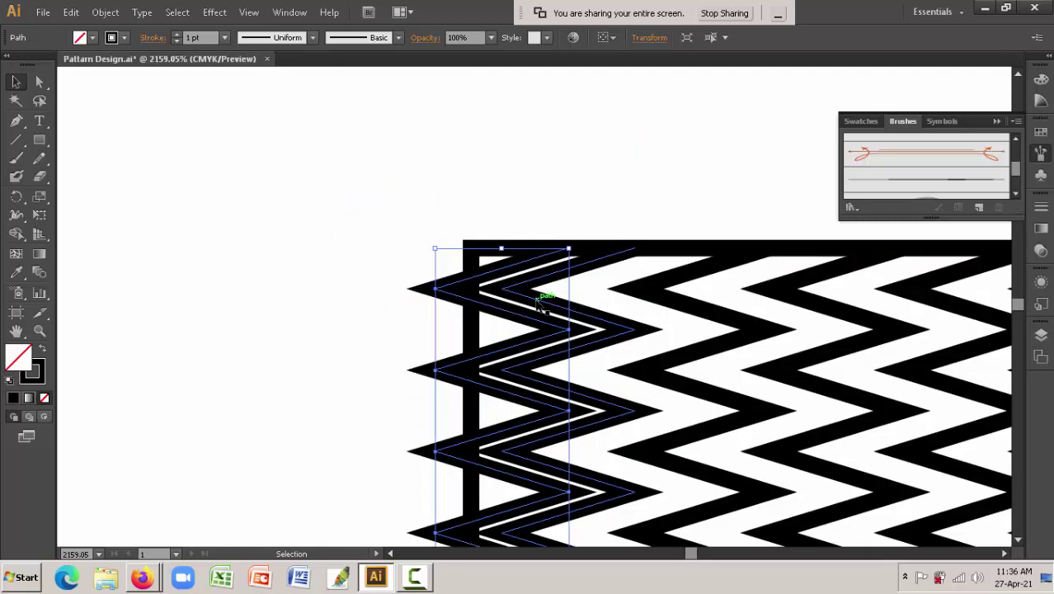
- Zoom out to check alignment, return the zig-zag to the square's right edge and deselect it
{"action": "key", "text": "ctrl+space"}
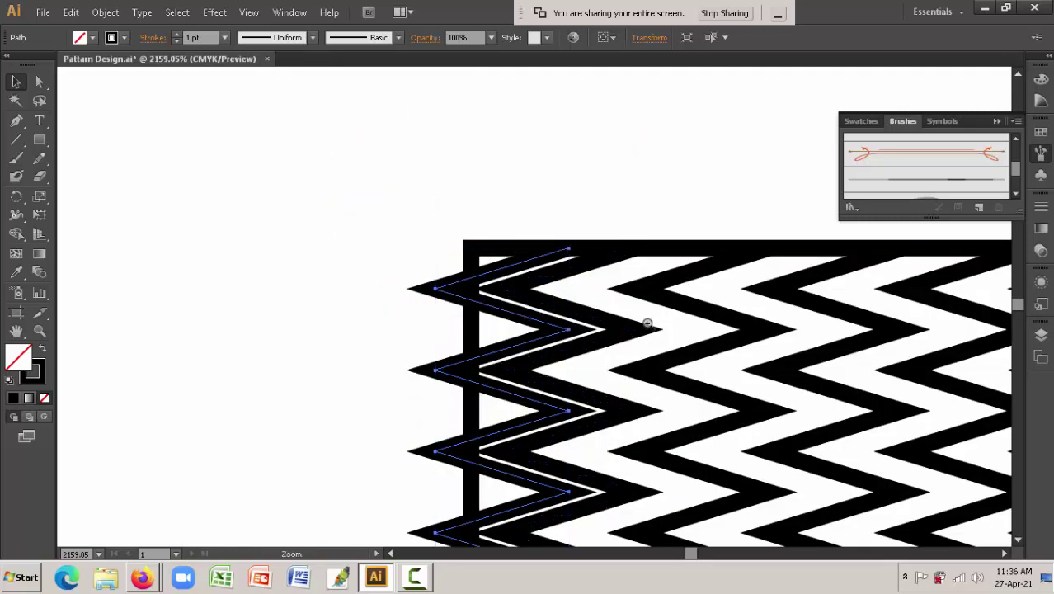
{"action": "left_click", "coordinate": [648, 324], "text": "ctrl+alt"}
{"action": "left_click", "coordinate": [518, 332], "text": "ctrl+alt"}
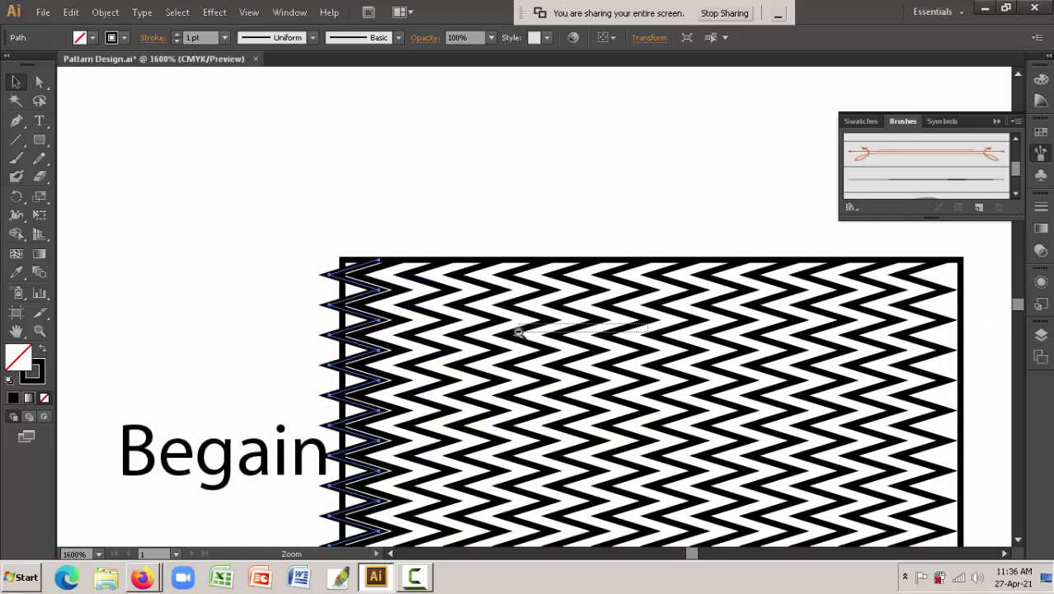
{"action": "left_click_drag", "start_coordinate": [518, 332], "coordinate": [518, 332]}
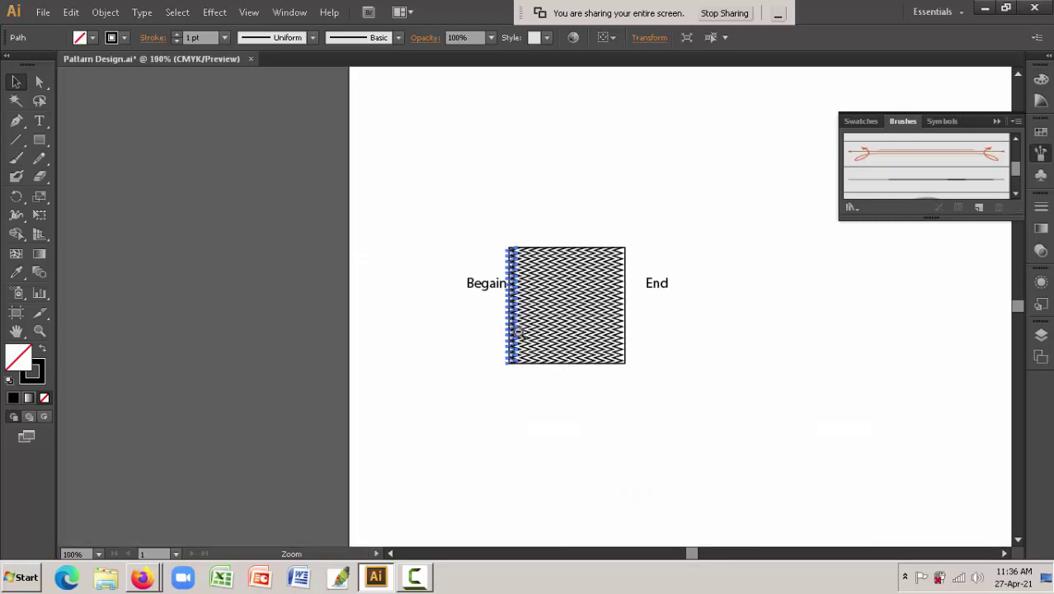
{"action": "left_click", "coordinate": [518, 332], "text": "ctrl+alt"}
{"action": "left_click_drag", "start_coordinate": [497, 219], "coordinate": [645, 367]}
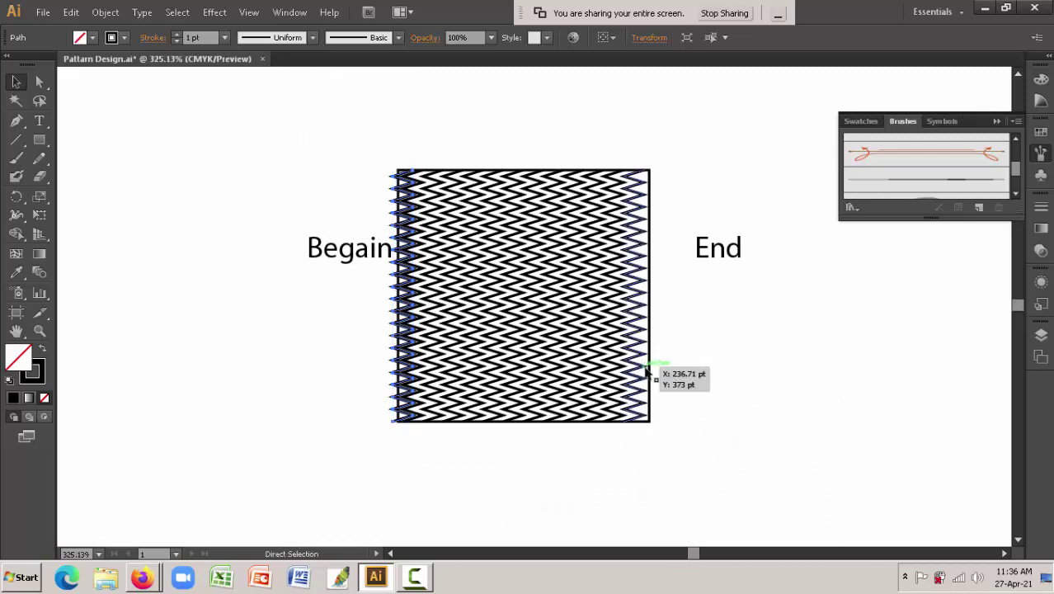
{"action": "left_click", "coordinate": [649, 370]}
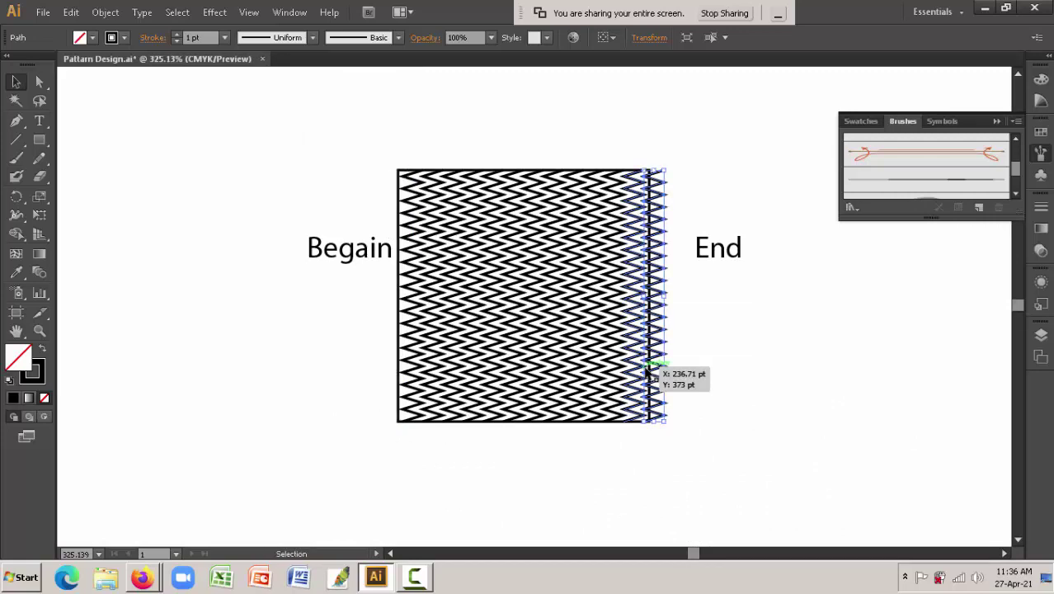
{"action": "left_click_drag", "start_coordinate": [647, 369], "coordinate": [649, 370]}
{"action": "left_click", "coordinate": [740, 418]}
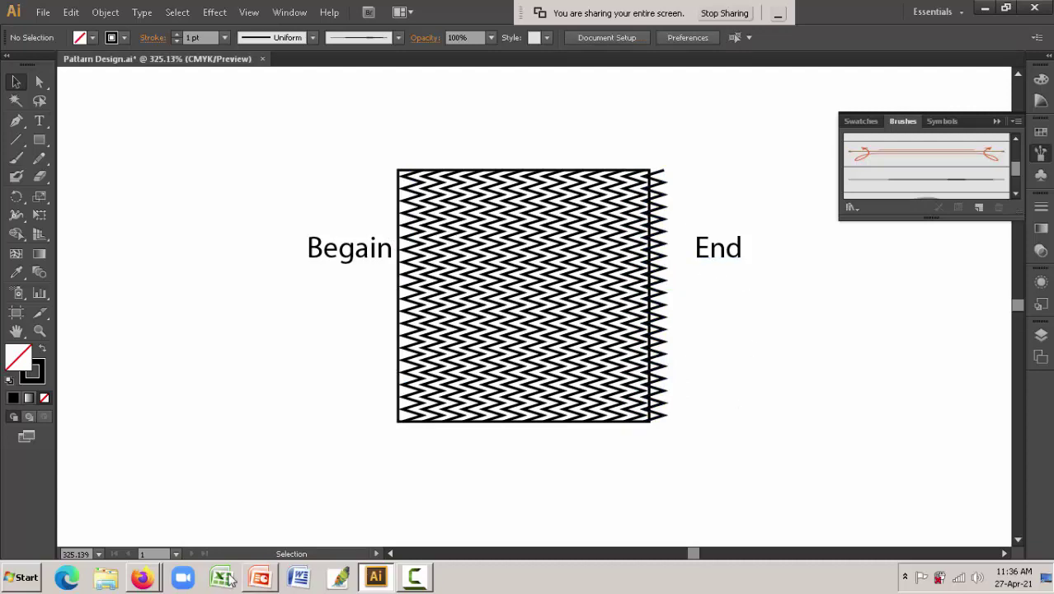
- Admit all three waiting participants into the Google Meet call from Firefox
{"action": "key", "text": "alt+Tab"}
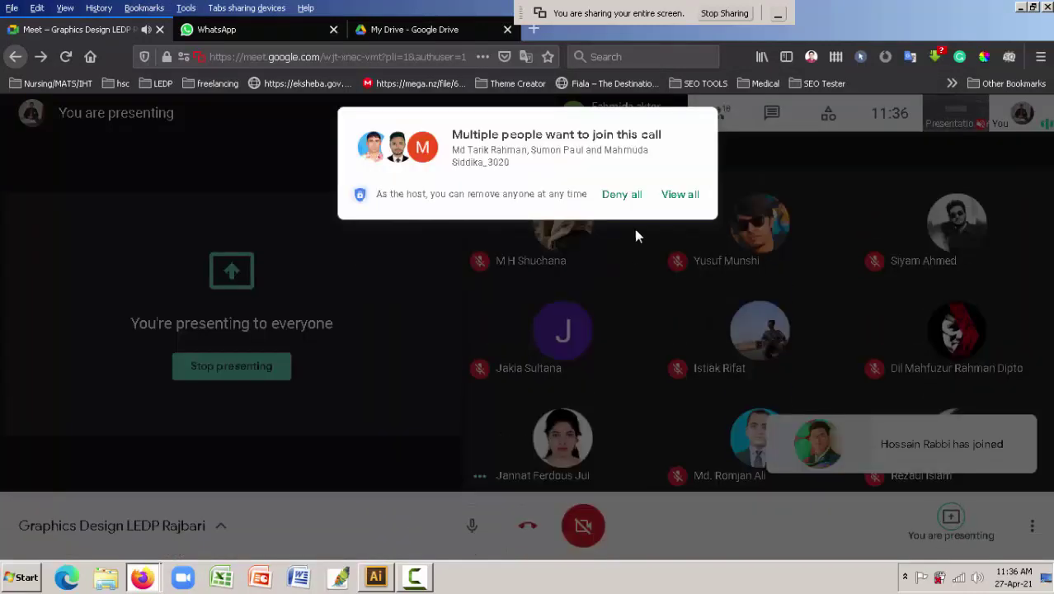
{"action": "left_click", "coordinate": [693, 196]}
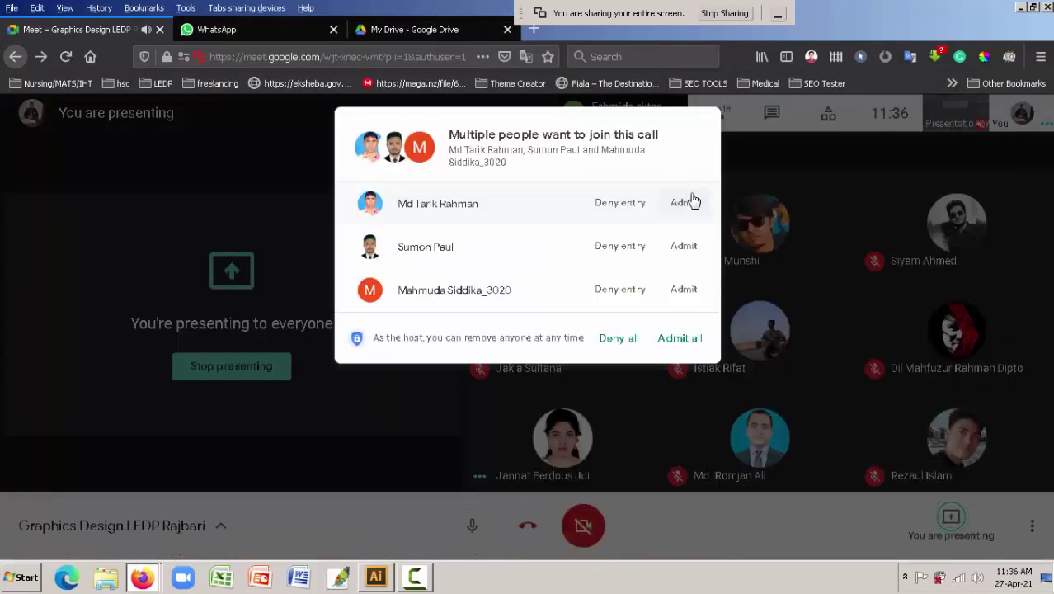
{"action": "left_click", "coordinate": [693, 345]}
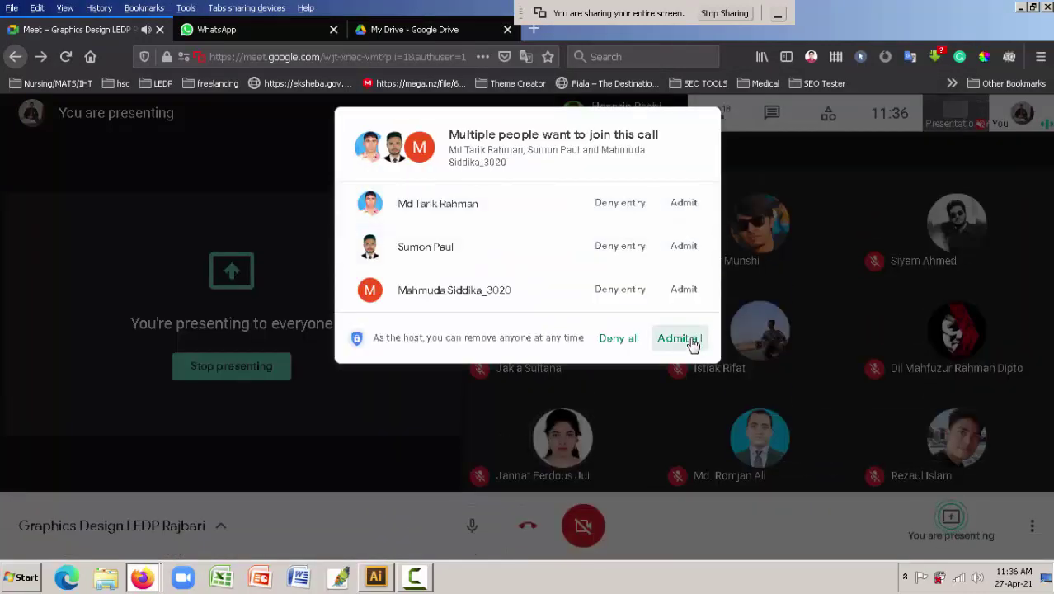
{"action": "key", "text": "alt+Tab"}
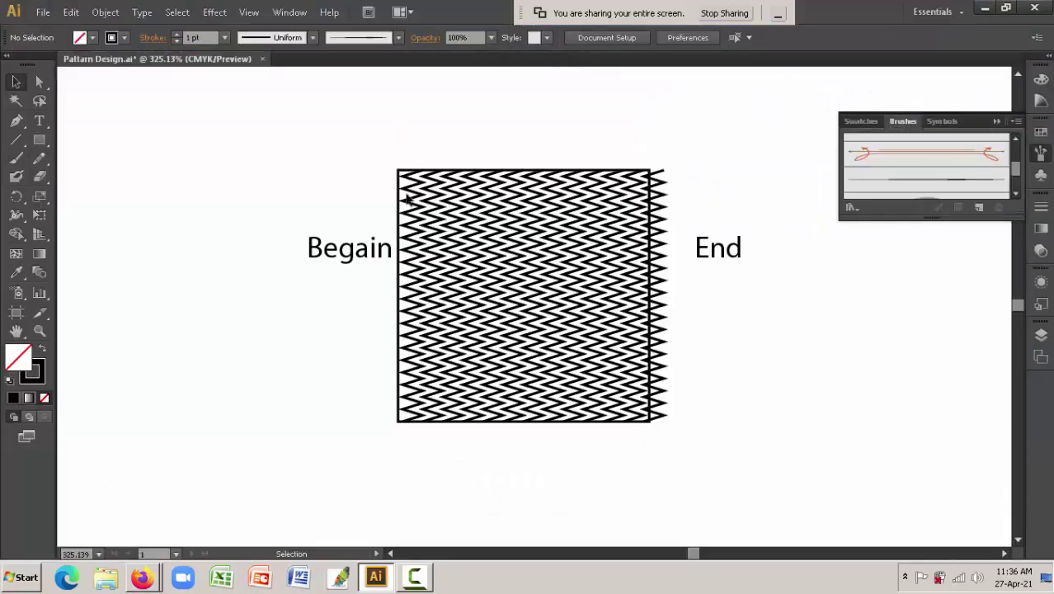
- Duplicate the zigzag square with its Begain and End labels 126 pt above the original
{"action": "left_click_drag", "start_coordinate": [385, 157], "coordinate": [676, 445]}
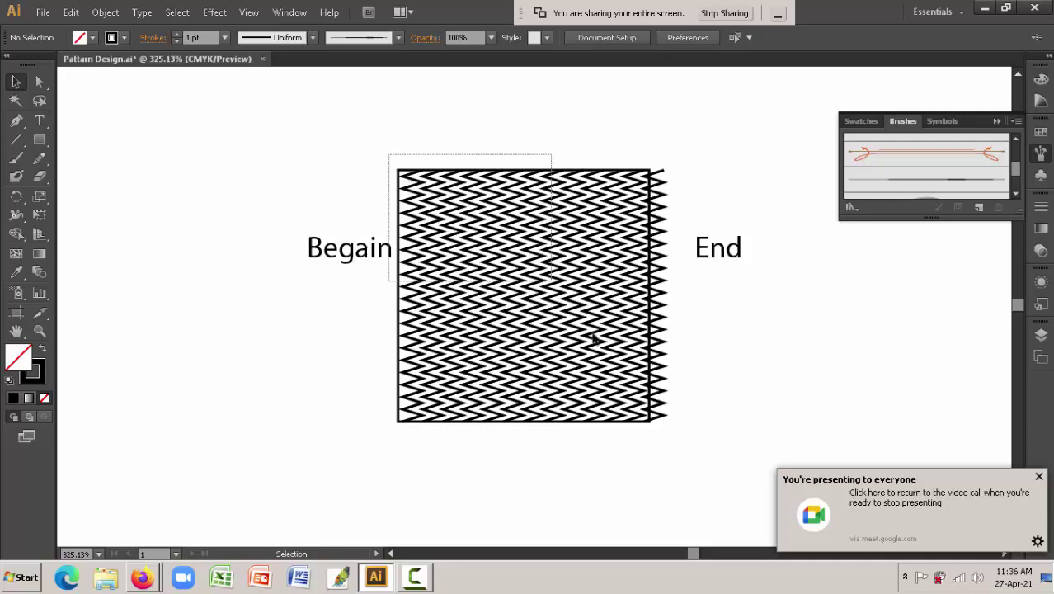
{"action": "left_click", "coordinate": [370, 182]}
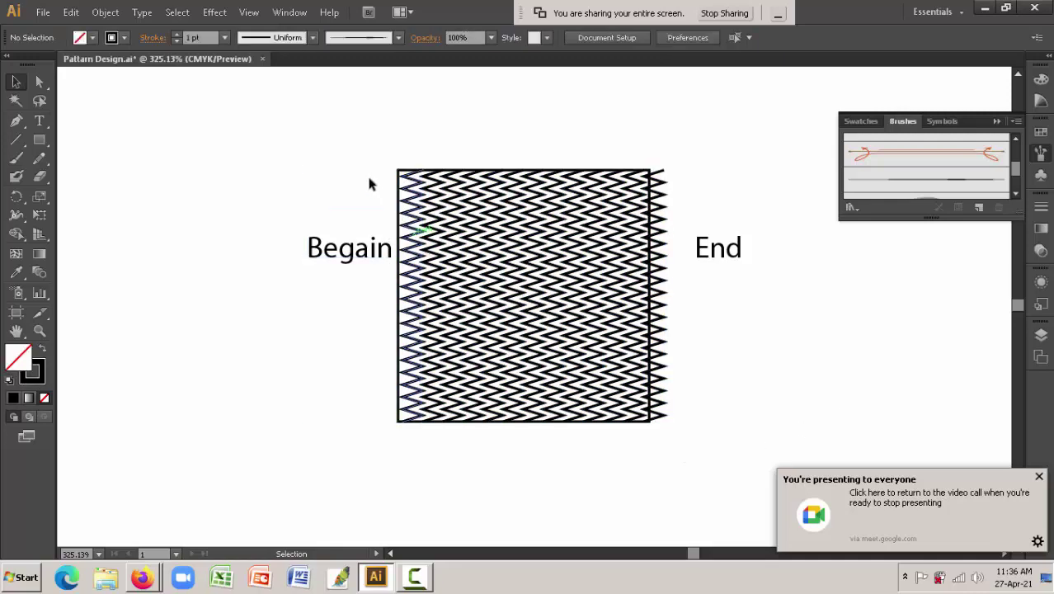
{"action": "key", "text": "ctrl+minus"}
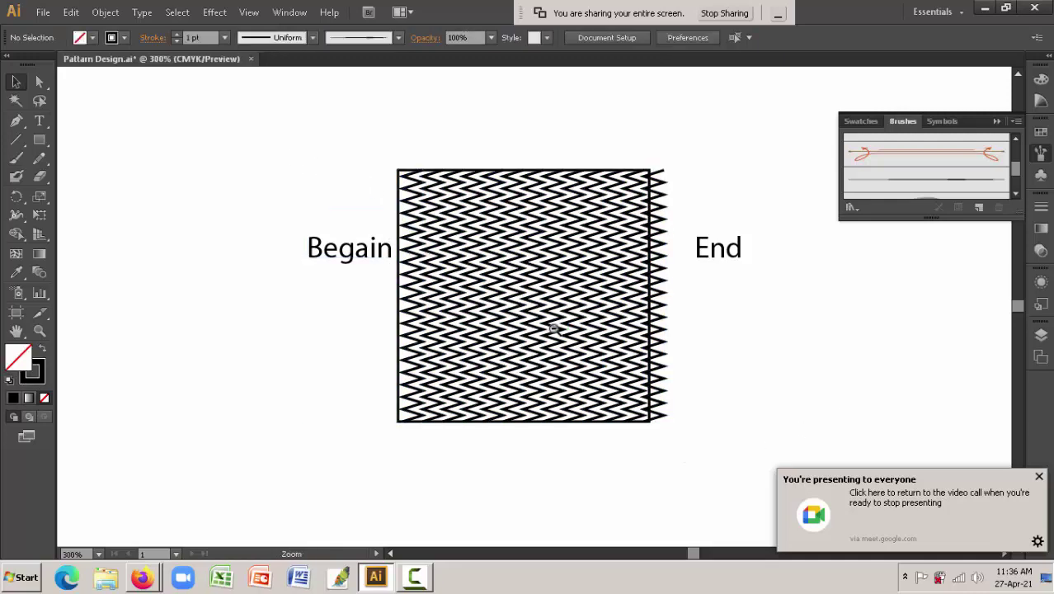
{"action": "key", "text": "ctrl+minus"}
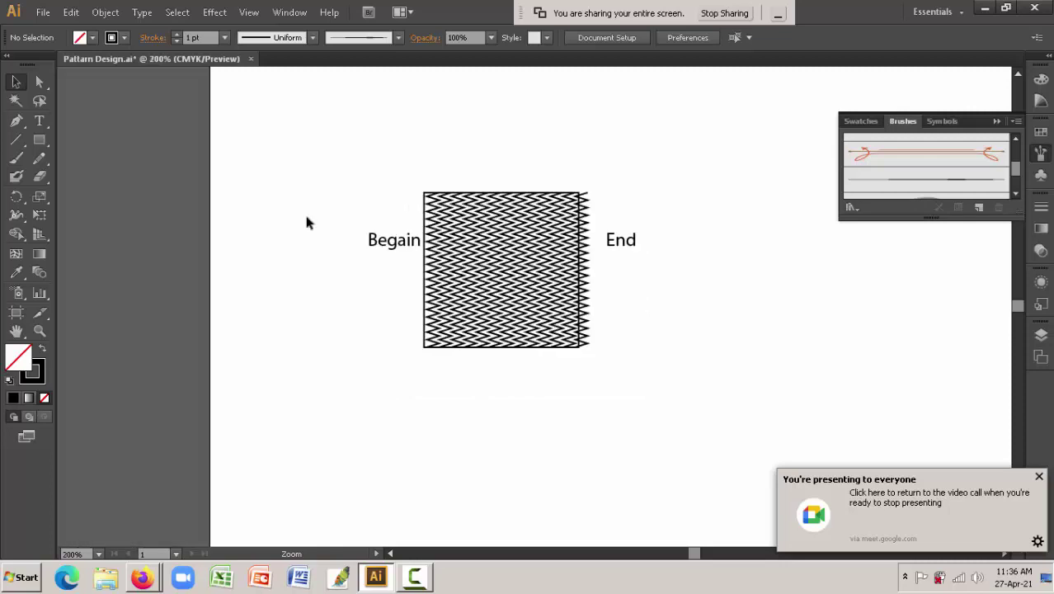
{"action": "left_click_drag", "start_coordinate": [322, 175], "coordinate": [666, 408]}
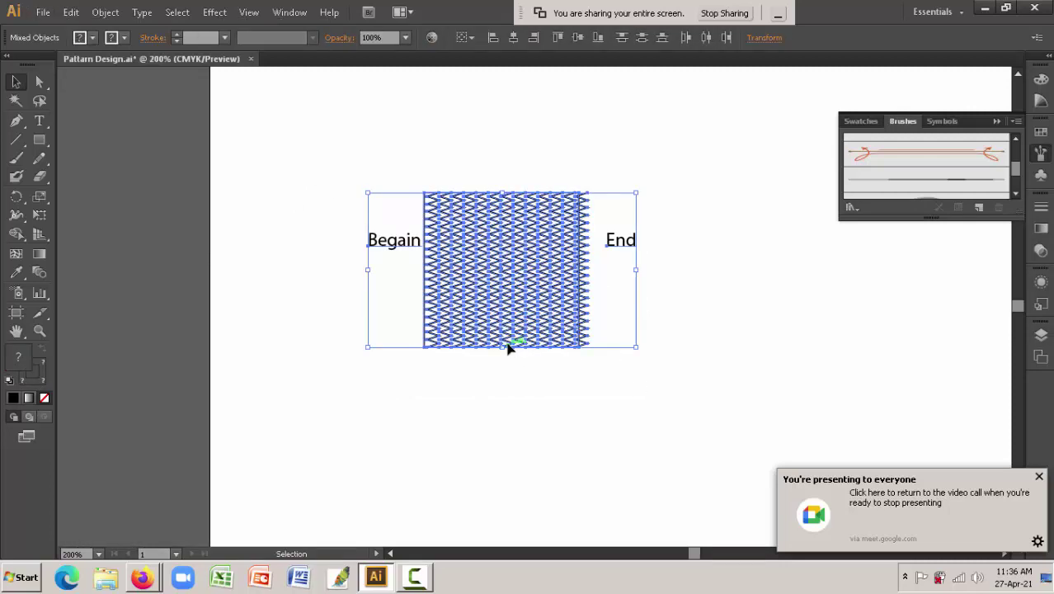
{"action": "left_click_drag", "start_coordinate": [508, 353], "coordinate": [518, 152]}
{"action": "left_click", "coordinate": [677, 321]}
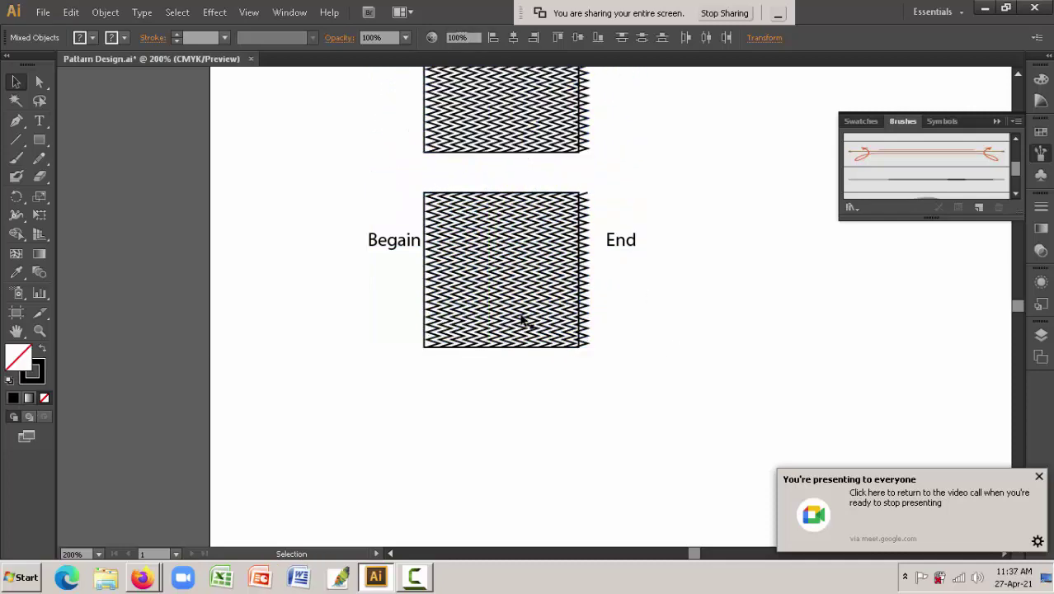
{"action": "left_click", "coordinate": [419, 211]}
{"action": "left_click", "coordinate": [391, 264]}
- Admit everyone waiting in the video call, then return to Illustrator
{"action": "key", "text": "alt+Tab"}
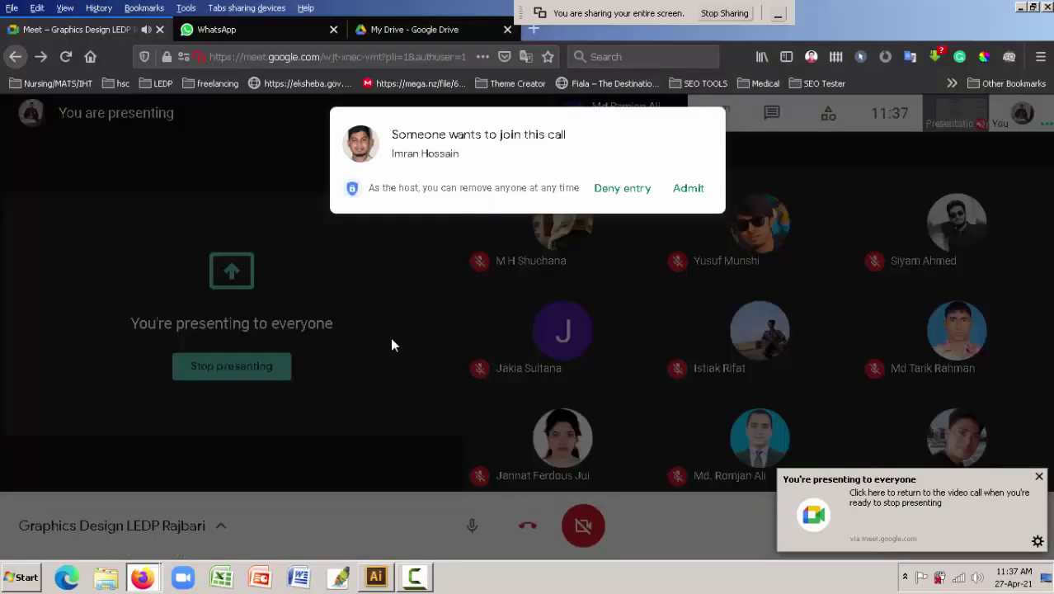
{"action": "left_click", "coordinate": [685, 189]}
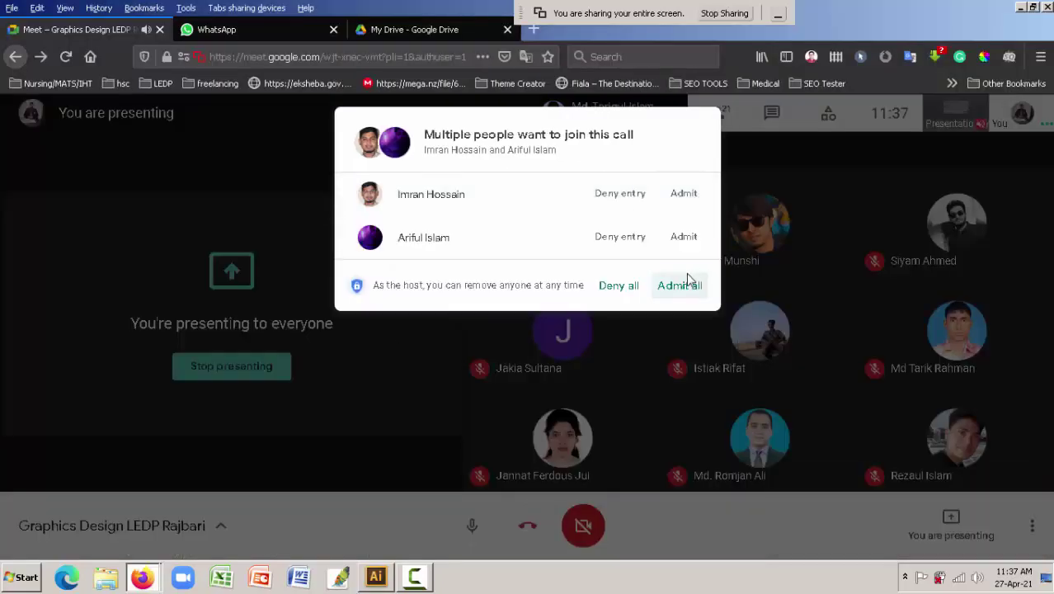
{"action": "left_click", "coordinate": [681, 289]}
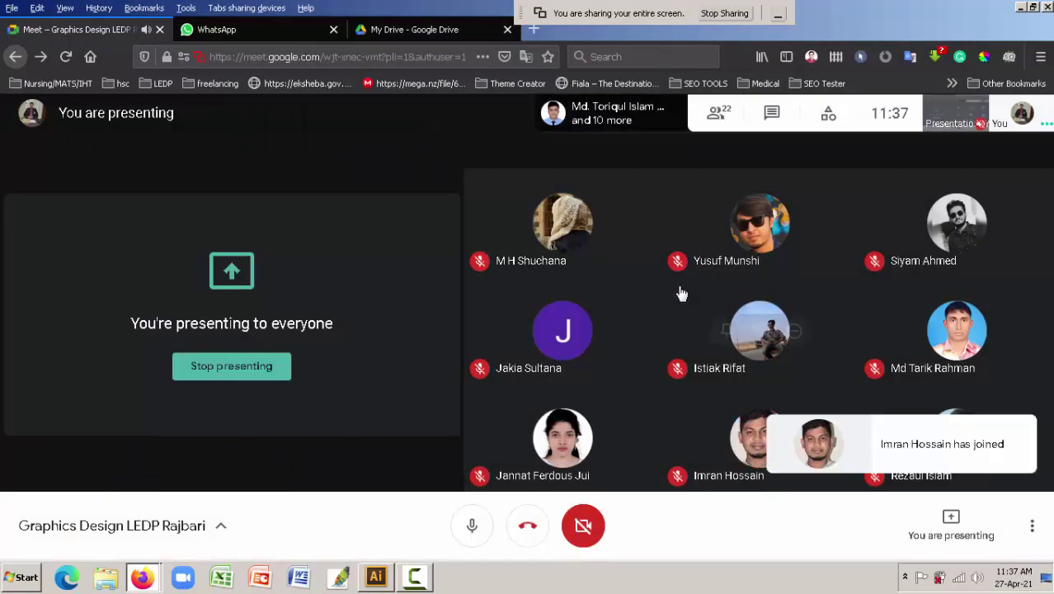
{"action": "key", "text": "alt+Tab"}
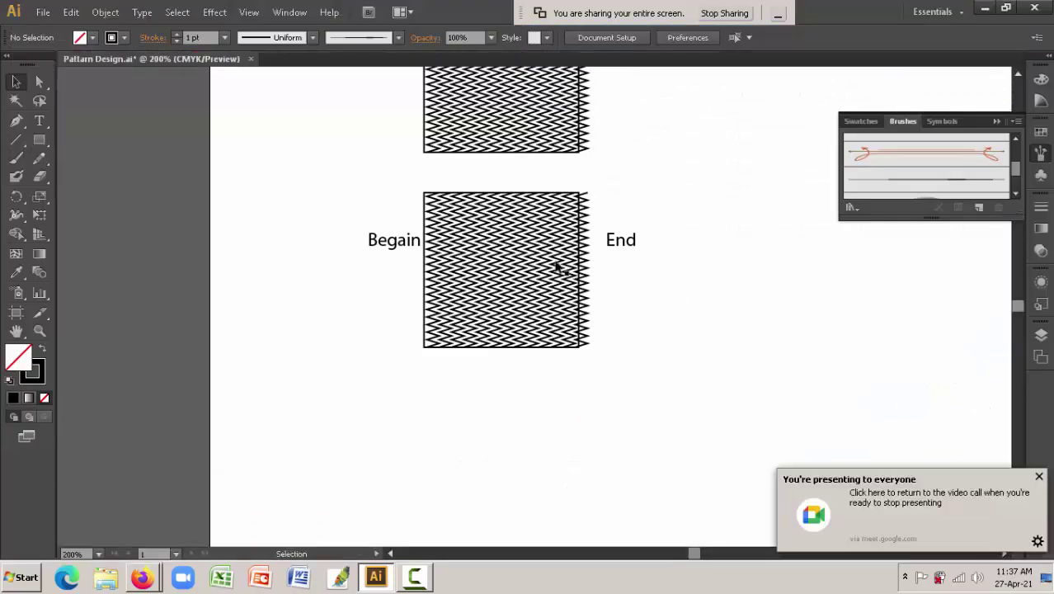
- Try a compound path and a clip on the lower zigzags, then release and undo them
{"action": "left_click_drag", "start_coordinate": [425, 183], "coordinate": [587, 367]}
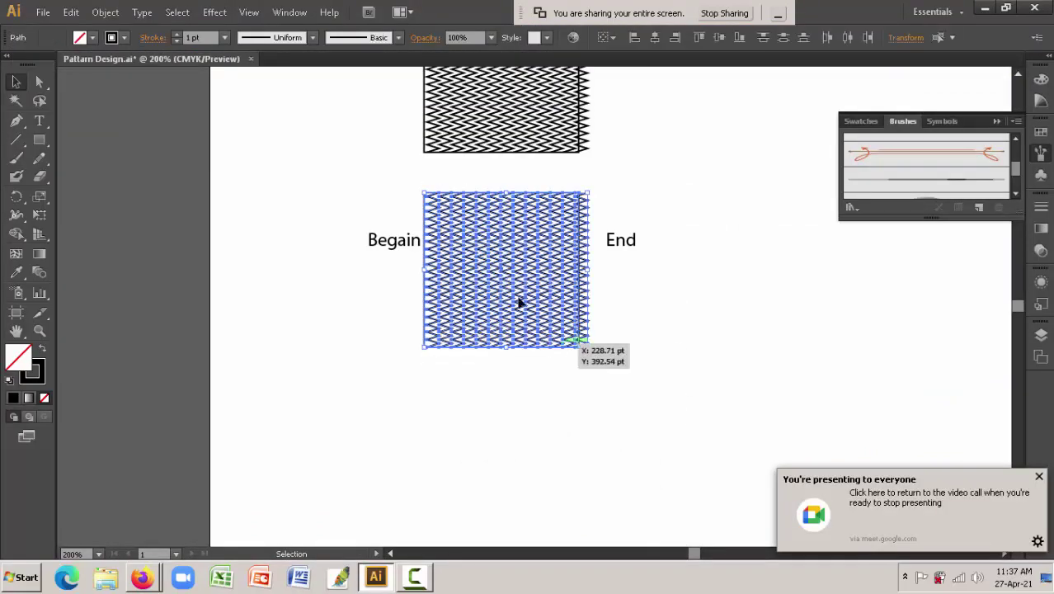
{"action": "right_click", "coordinate": [511, 278]}
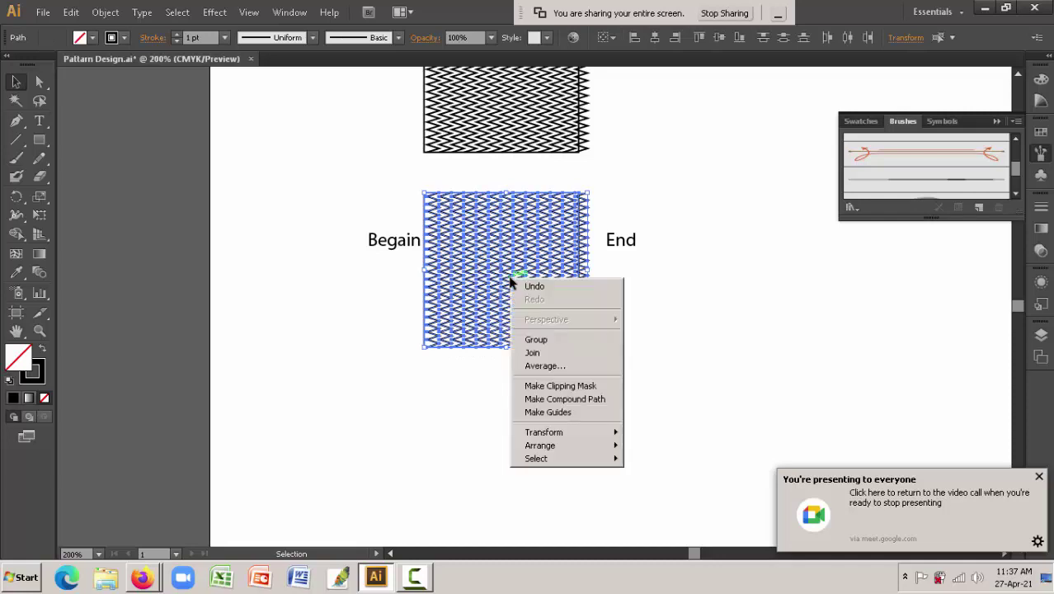
{"action": "left_click", "coordinate": [568, 405]}
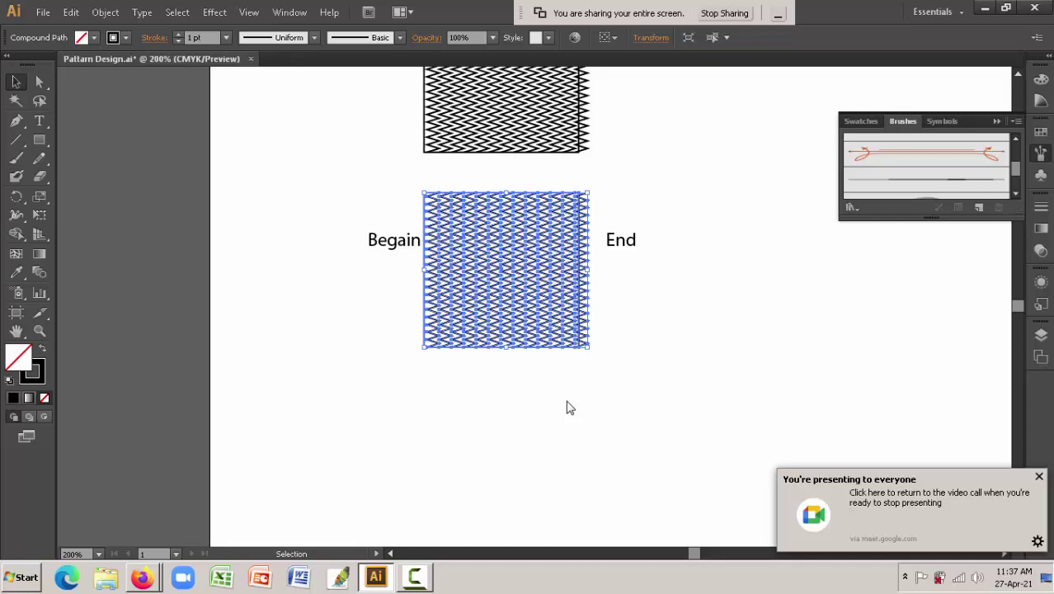
{"action": "right_click", "coordinate": [522, 322]}
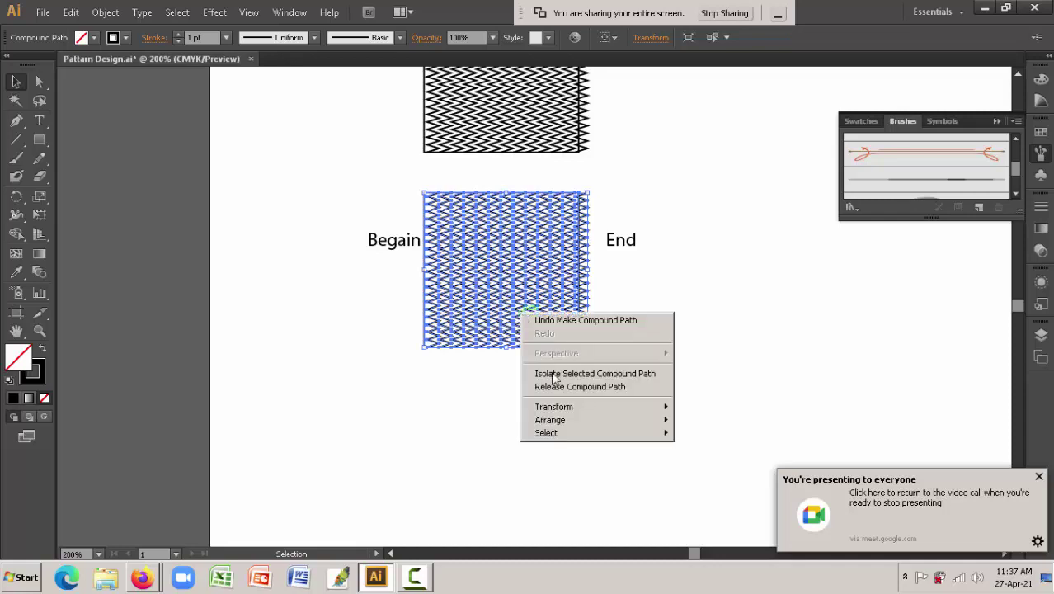
{"action": "left_click", "coordinate": [558, 384]}
{"action": "right_click", "coordinate": [538, 280]}
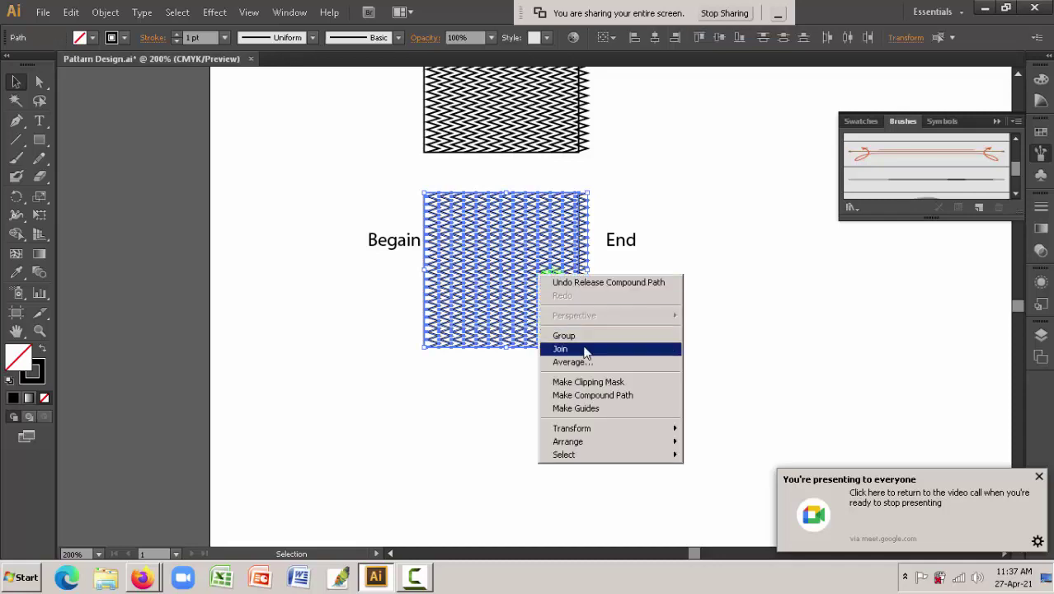
{"action": "left_click", "coordinate": [595, 379]}
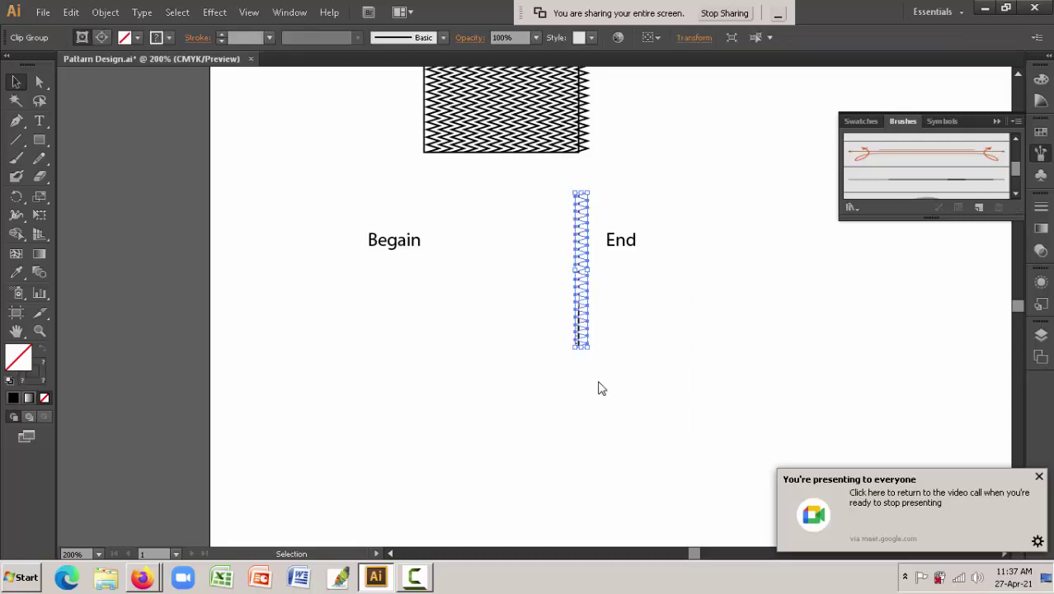
{"action": "key", "text": "ctrl+z"}
{"action": "left_click", "coordinate": [494, 363]}
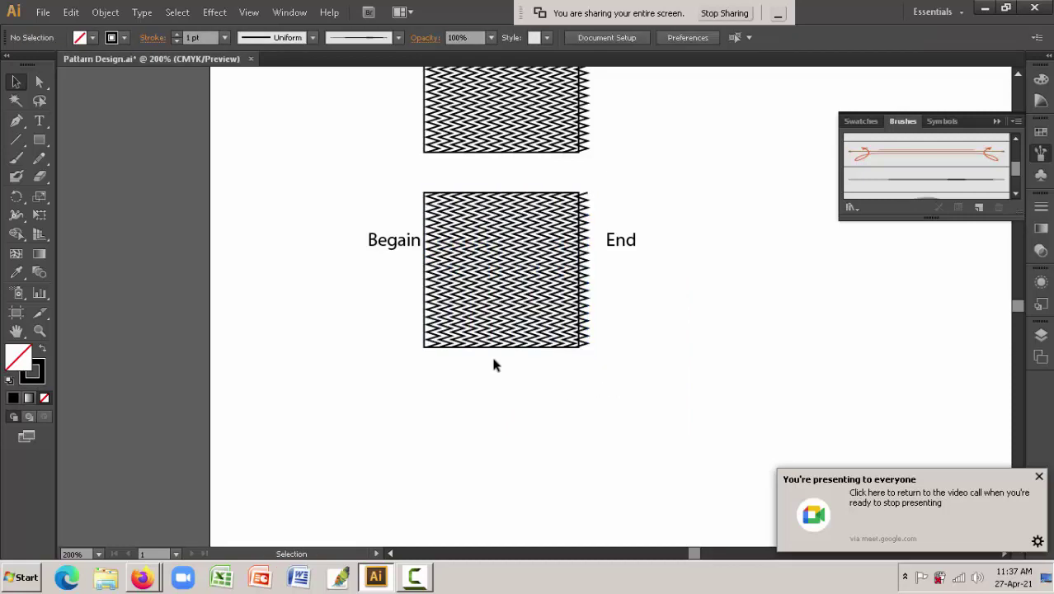
- Clip the lower zigzag lines to their square with a clipping mask and zoom to 150%
{"action": "left_click", "coordinate": [426, 308]}
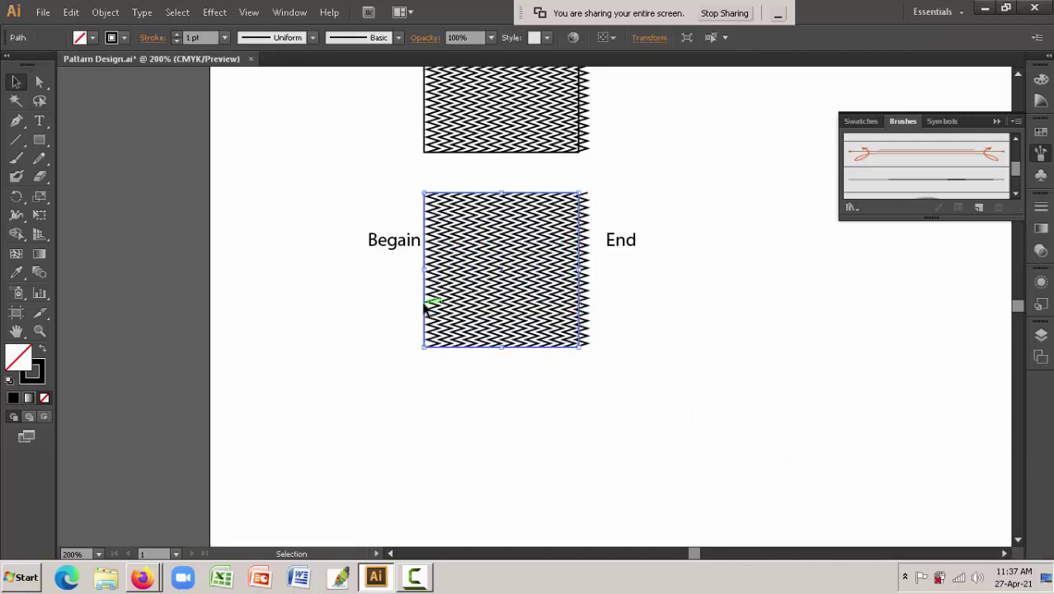
{"action": "key", "text": "ctrl"}
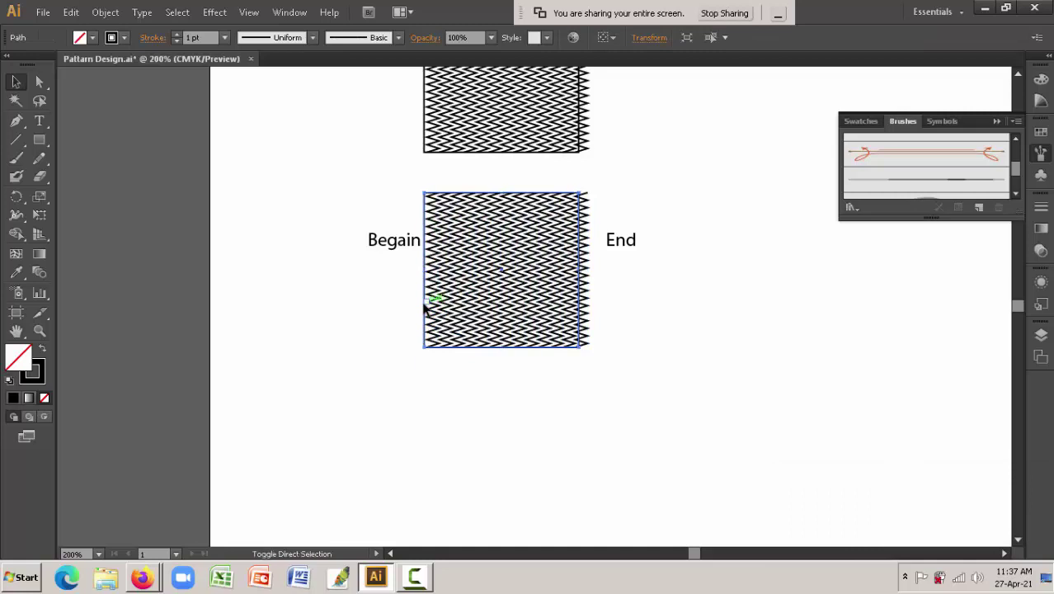
{"action": "left_click_drag", "start_coordinate": [417, 178], "coordinate": [578, 338]}
{"action": "left_click", "coordinate": [699, 358]}
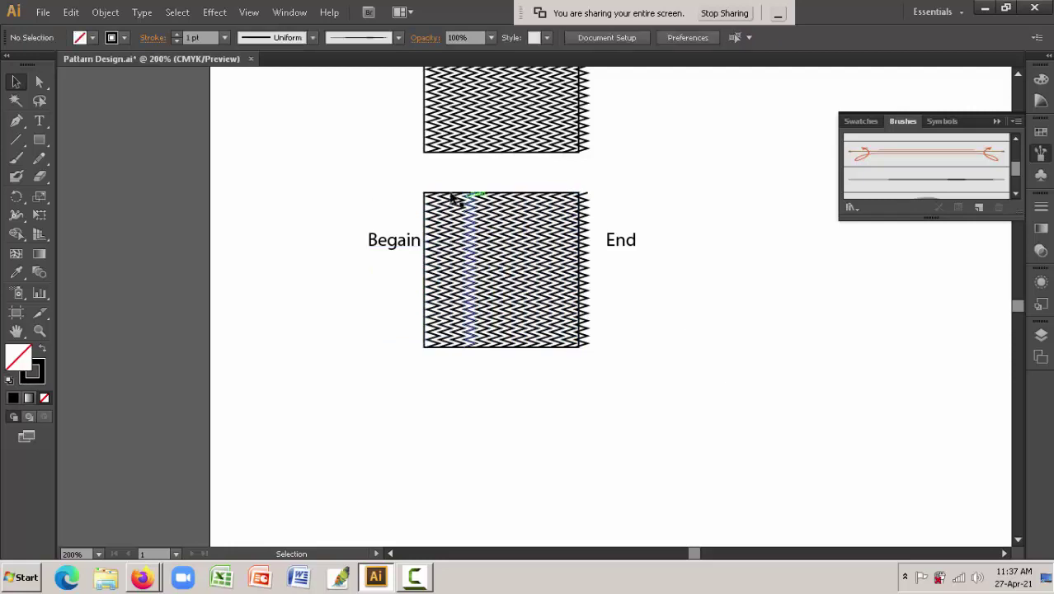
{"action": "left_click_drag", "start_coordinate": [428, 182], "coordinate": [587, 369]}
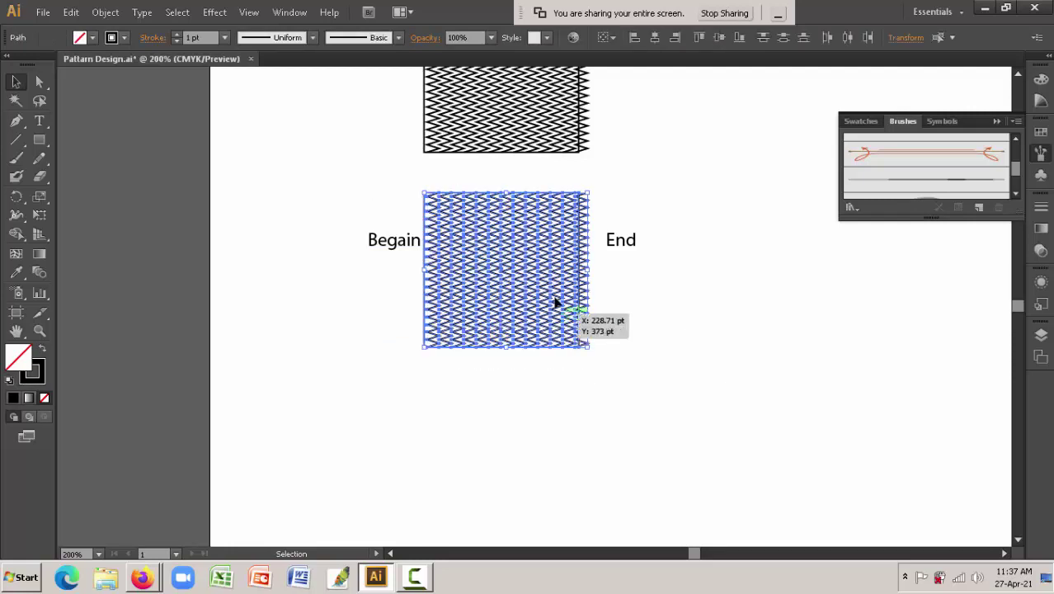
{"action": "right_click", "coordinate": [553, 289]}
{"action": "left_click", "coordinate": [629, 399]}
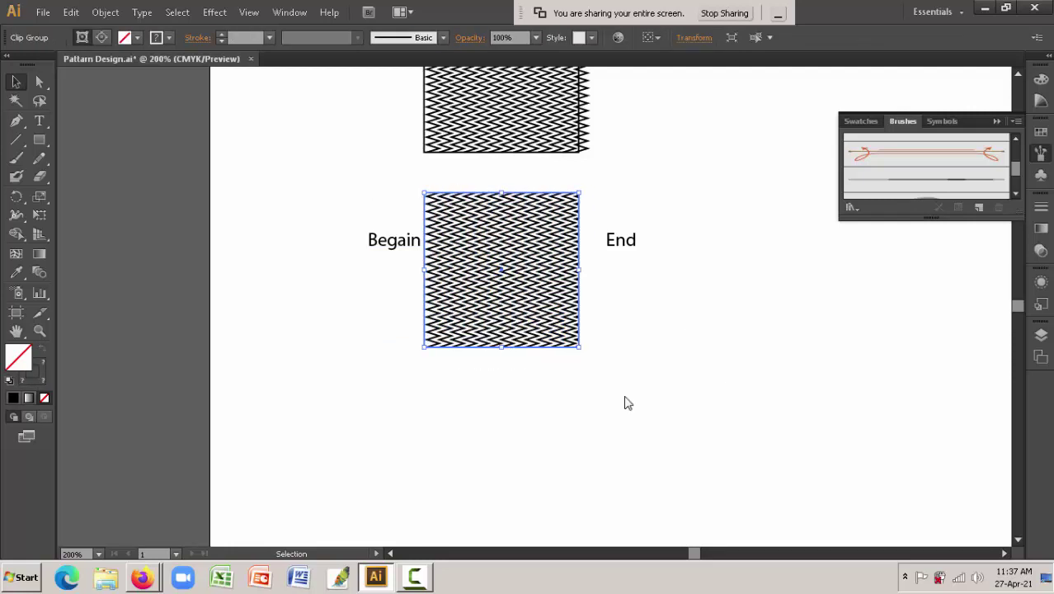
{"action": "left_click", "coordinate": [645, 397]}
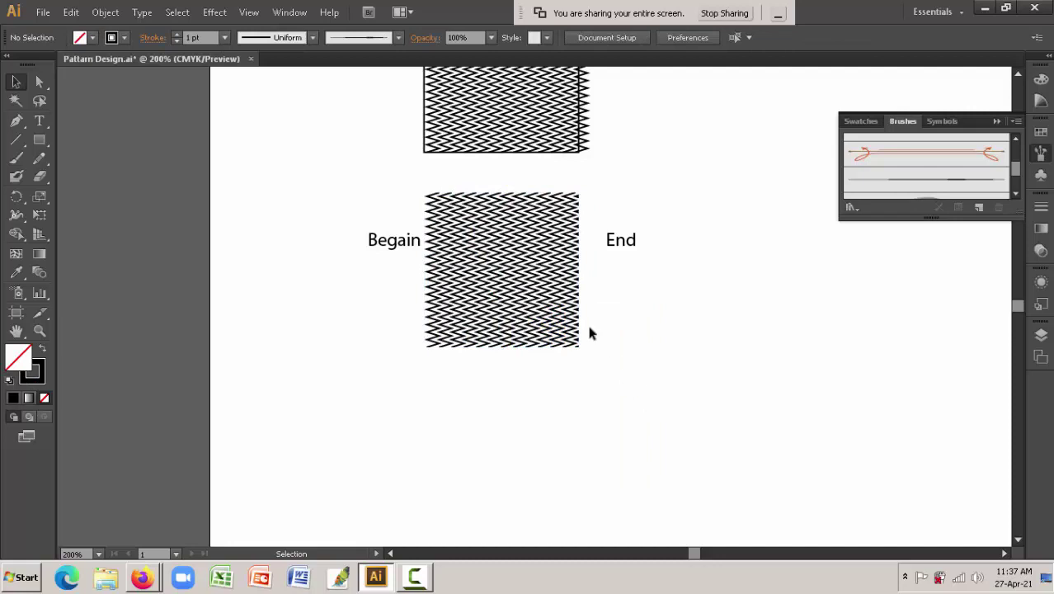
{"action": "left_click", "coordinate": [534, 299]}
{"action": "key", "text": "ctrl+minus"}
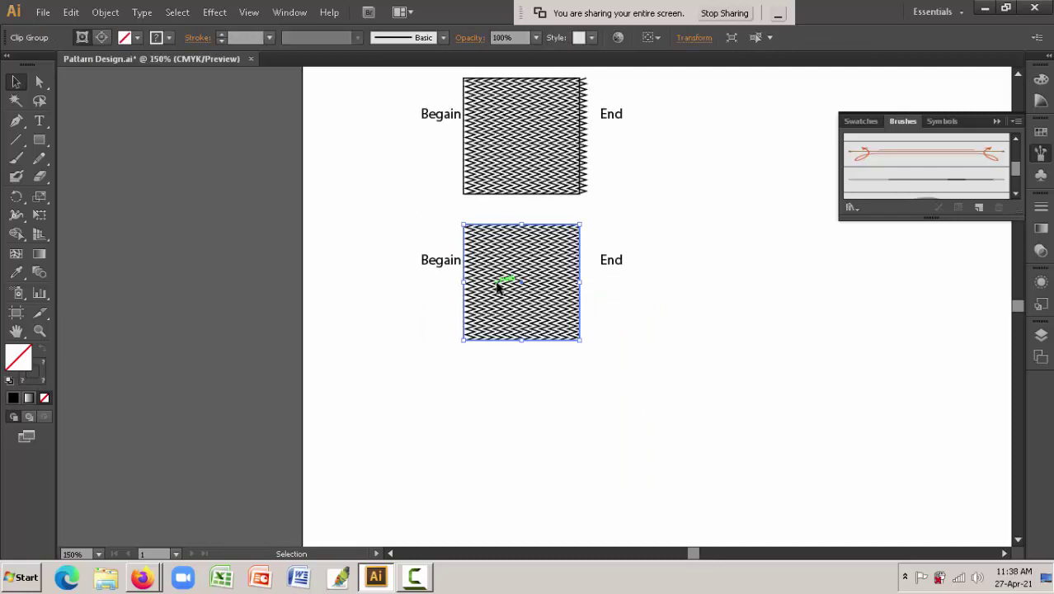
{"action": "left_click", "coordinate": [105, 11]}
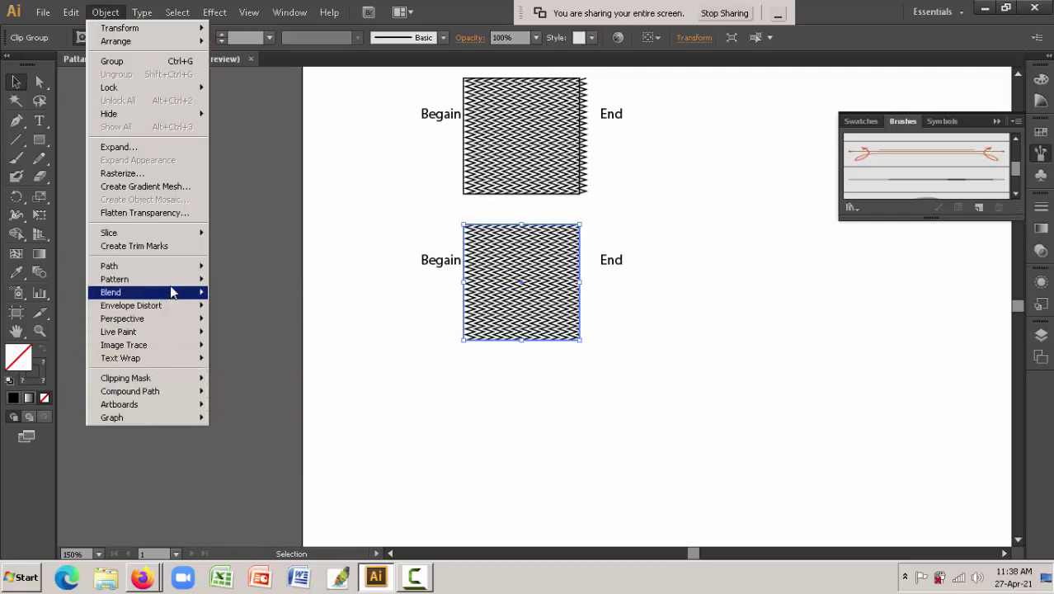
- Make a pattern from the clipped group and set its tile to 100 × 100 pt
{"action": "mouse_move", "coordinate": [115, 279]}
{"action": "left_click", "coordinate": [264, 286]}
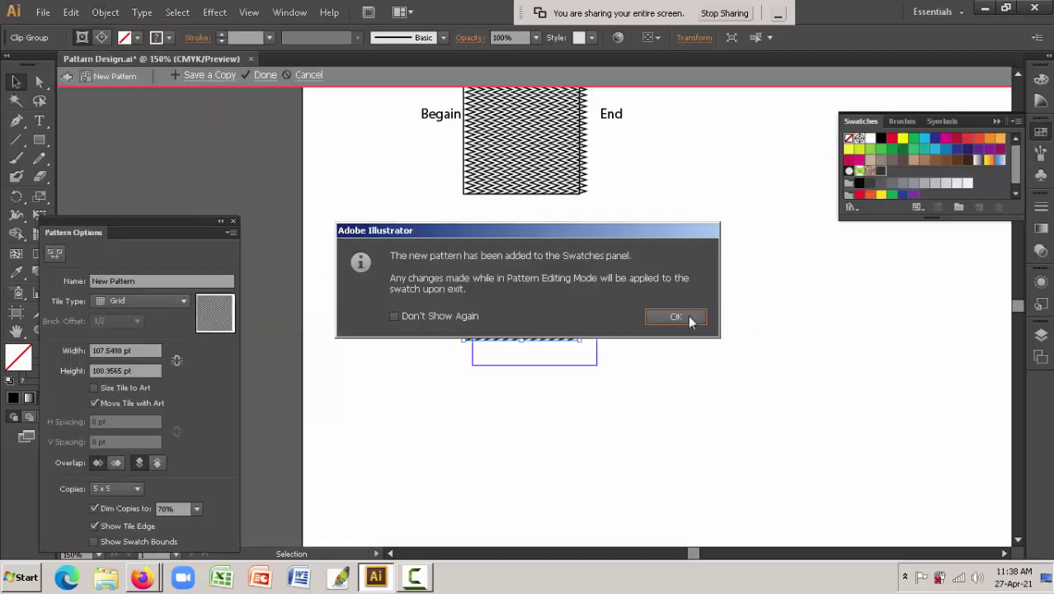
{"action": "left_click", "coordinate": [677, 317]}
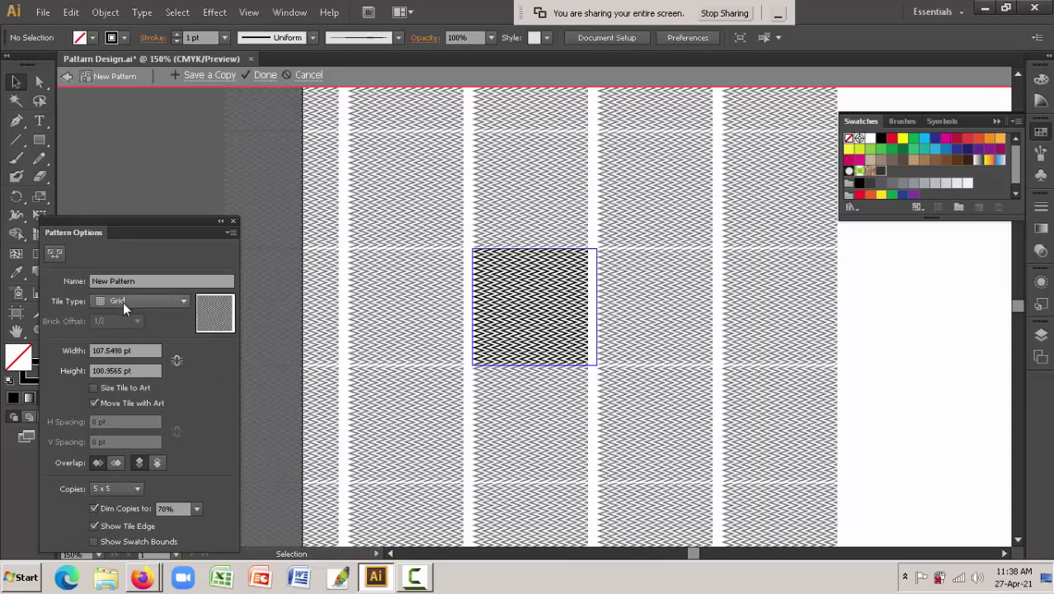
{"action": "left_click", "coordinate": [123, 486]}
{"action": "left_click_drag", "start_coordinate": [139, 351], "coordinate": [115, 351]}
{"action": "left_click_drag", "start_coordinate": [97, 351], "coordinate": [102, 351]}
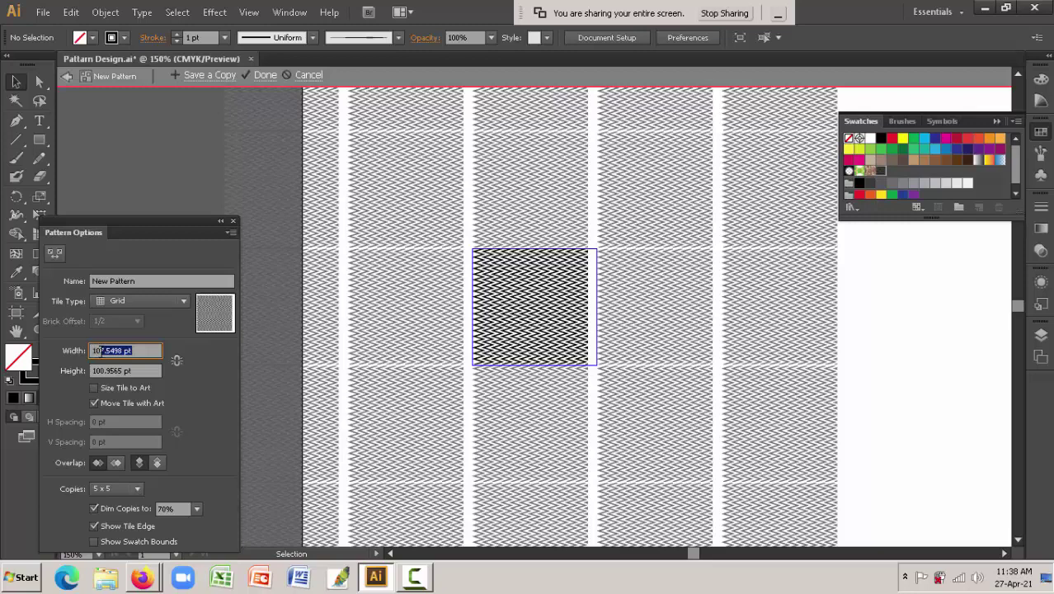
{"action": "type", "text": "00"}
{"action": "left_click_drag", "start_coordinate": [132, 370], "coordinate": [99, 370]}
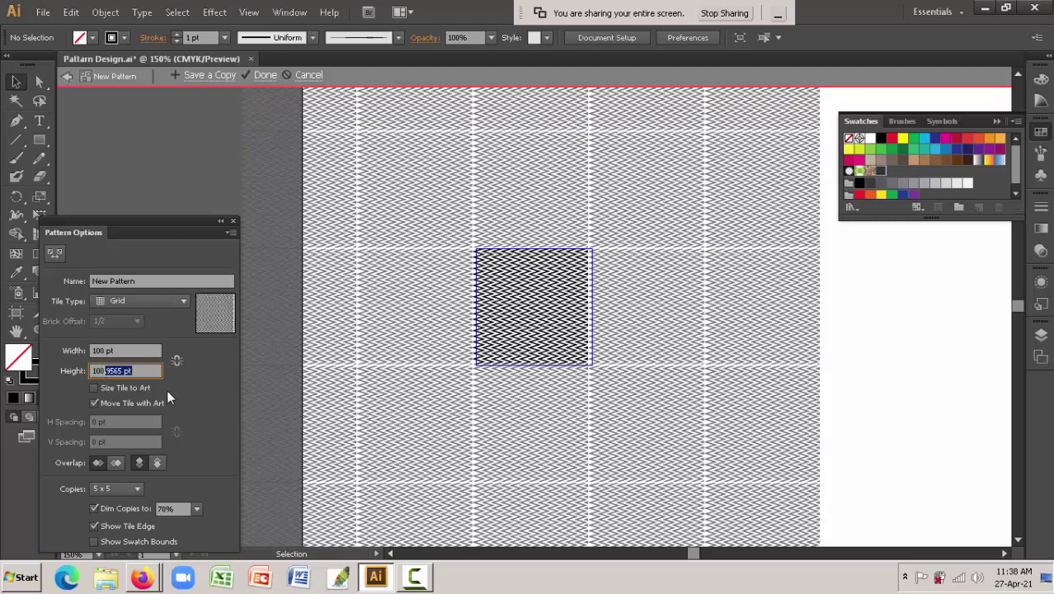
{"action": "key", "text": "BackSpace"}
{"action": "key", "text": "Return"}
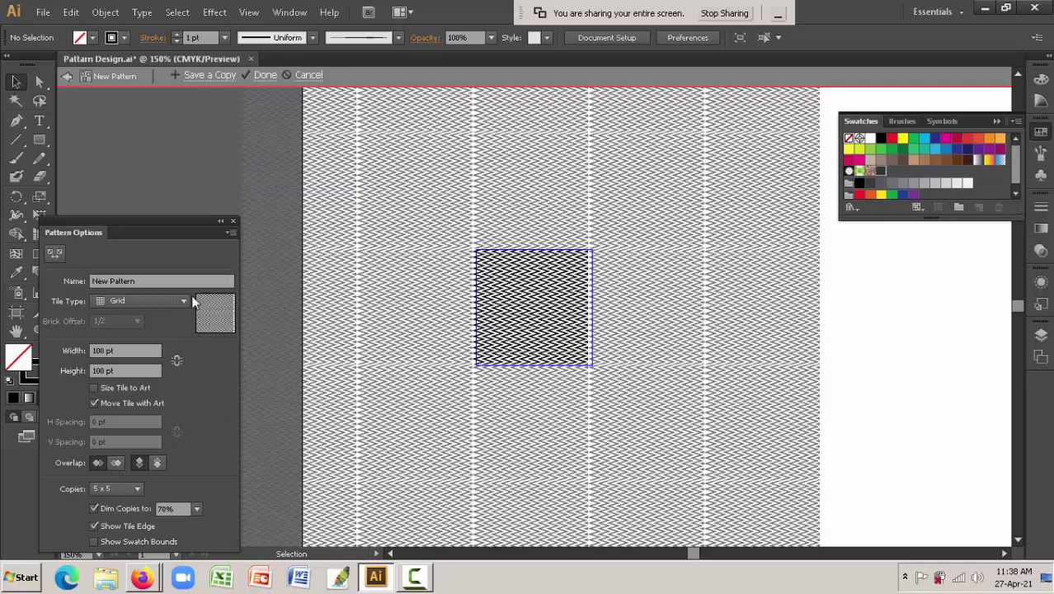
{"action": "left_click_drag", "start_coordinate": [162, 221], "coordinate": [172, 164]}
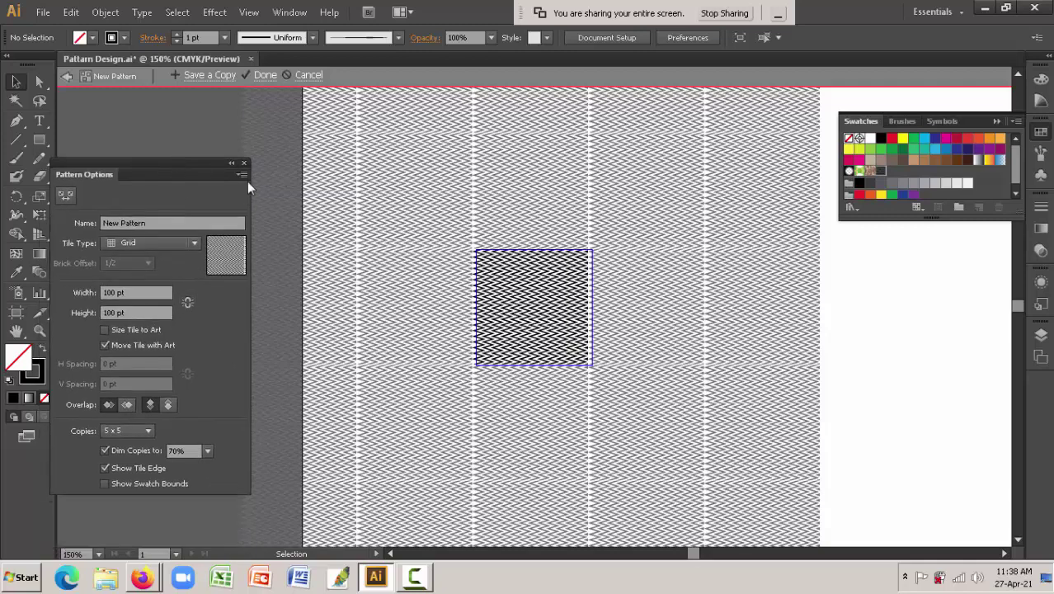
- Save a copy of the edited pattern as swatch 'New Pattern 2'
{"action": "left_click", "coordinate": [216, 76]}
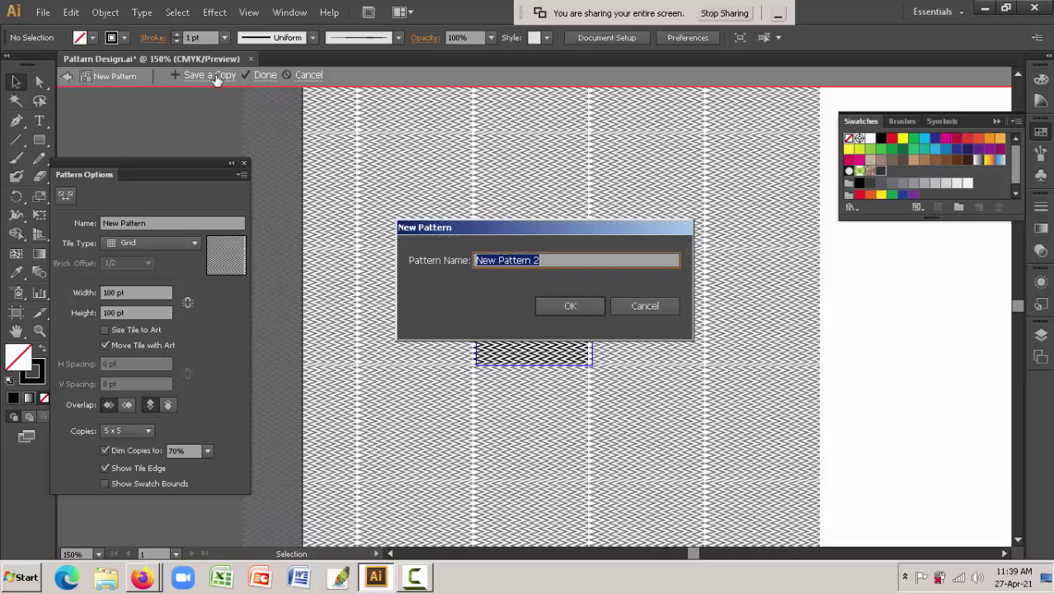
{"action": "left_click", "coordinate": [558, 305]}
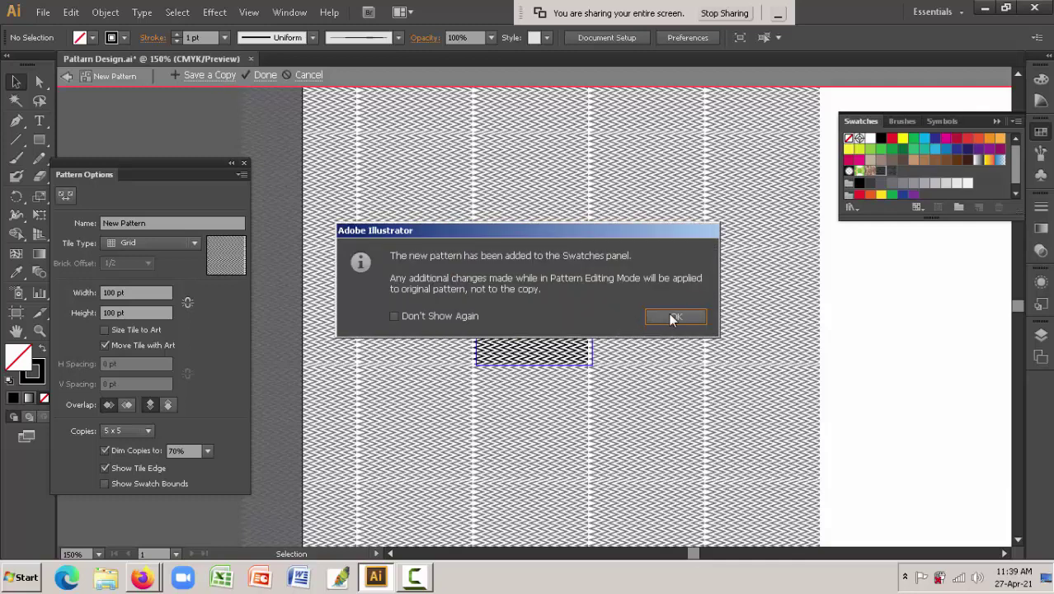
{"action": "left_click", "coordinate": [671, 320]}
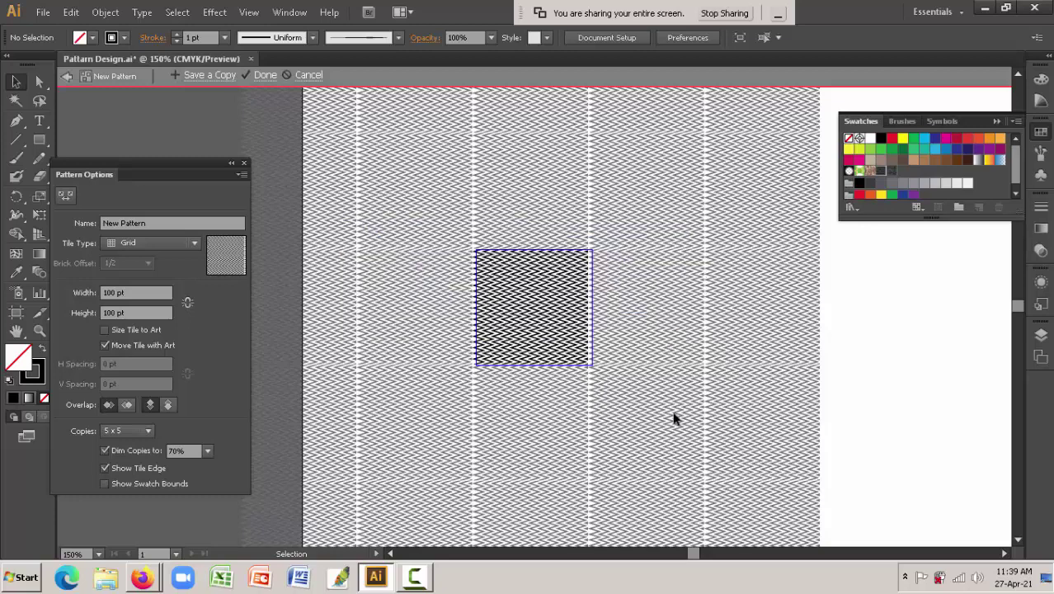
- Zoom in on the tile and change the pattern tile Width and Height to 1000 pt
{"action": "left_click_drag", "start_coordinate": [450, 232], "coordinate": [525, 355]}
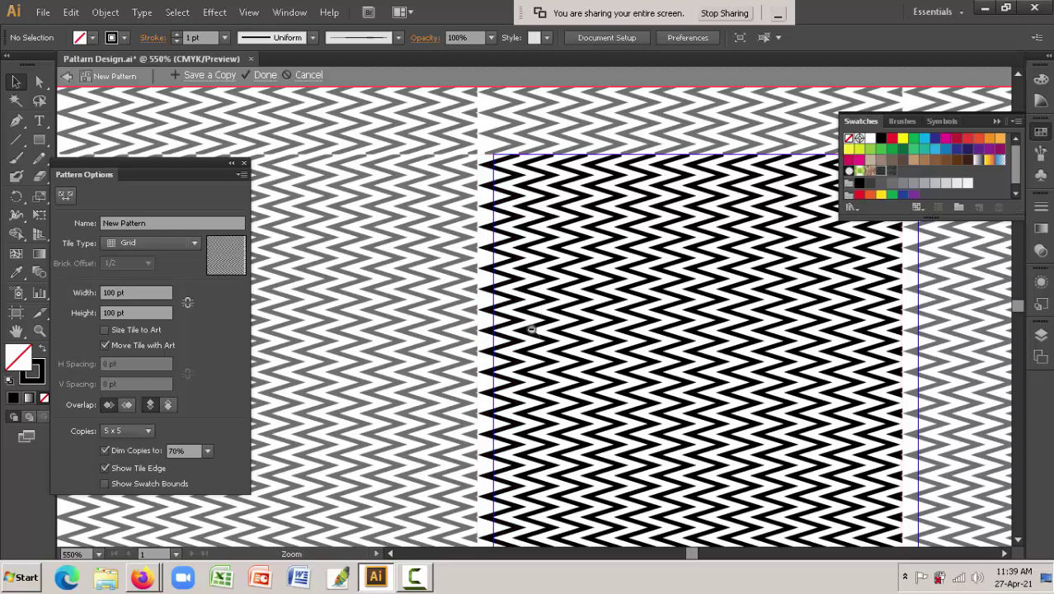
{"action": "scroll", "coordinate": [532, 331], "scroll_direction": "down", "scroll_amount": 5}
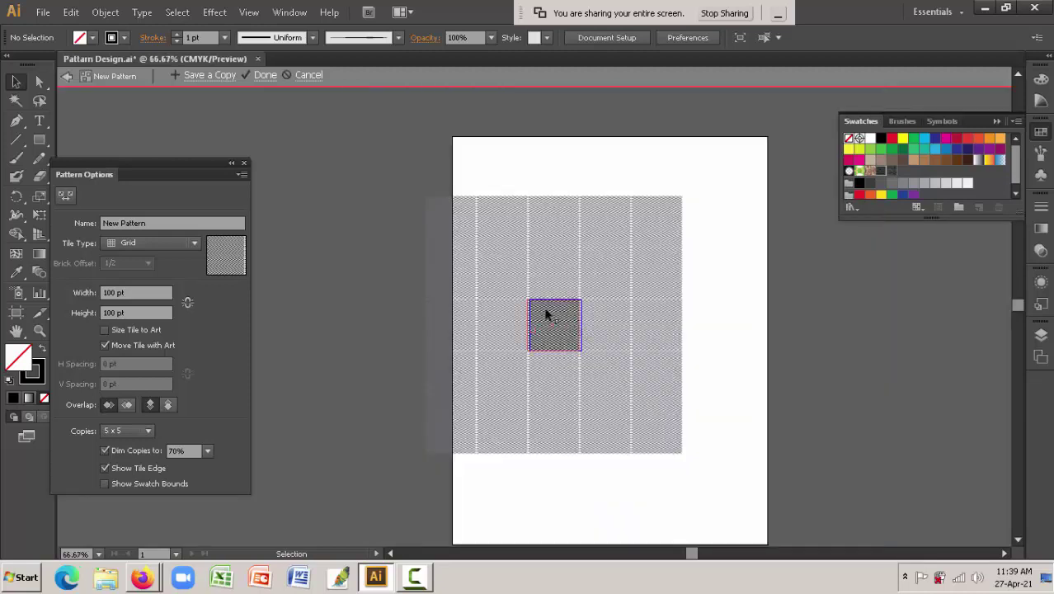
{"action": "left_click_drag", "start_coordinate": [504, 294], "coordinate": [614, 372]}
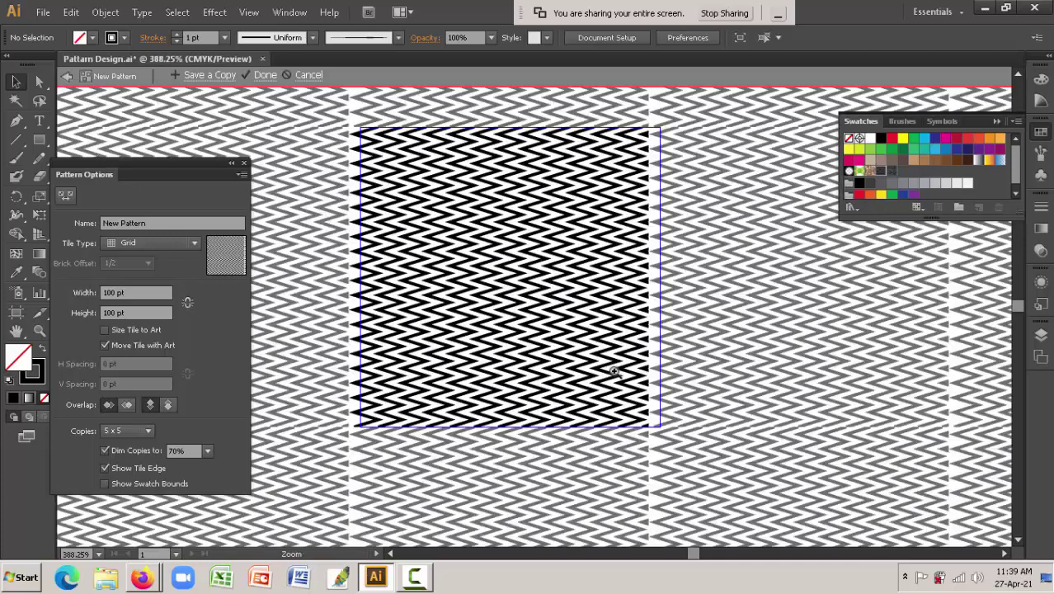
{"action": "left_click", "coordinate": [114, 292]}
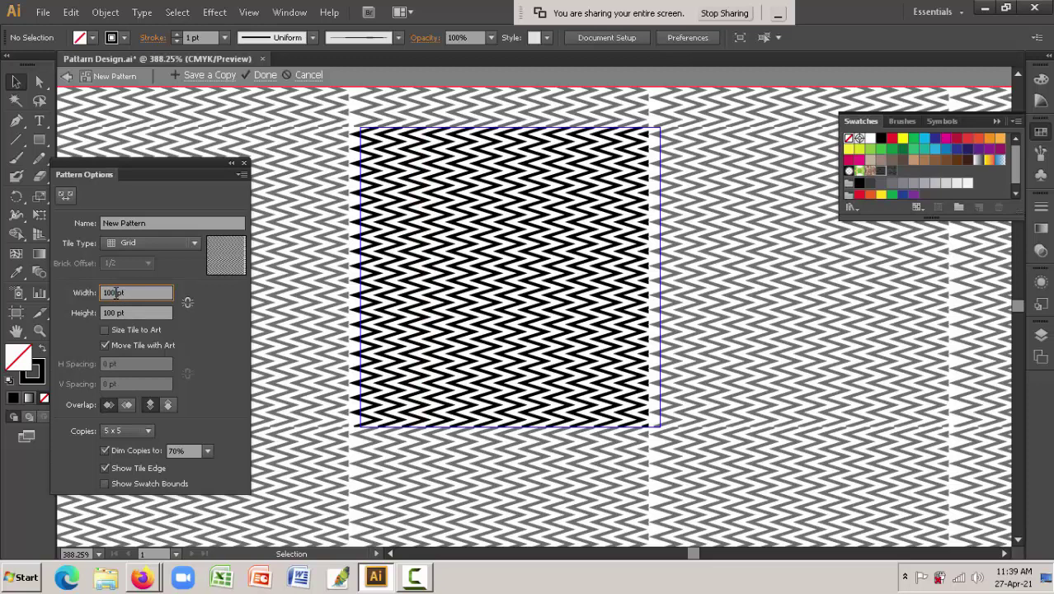
{"action": "type", "text": "0"}
{"action": "left_click", "coordinate": [114, 314]}
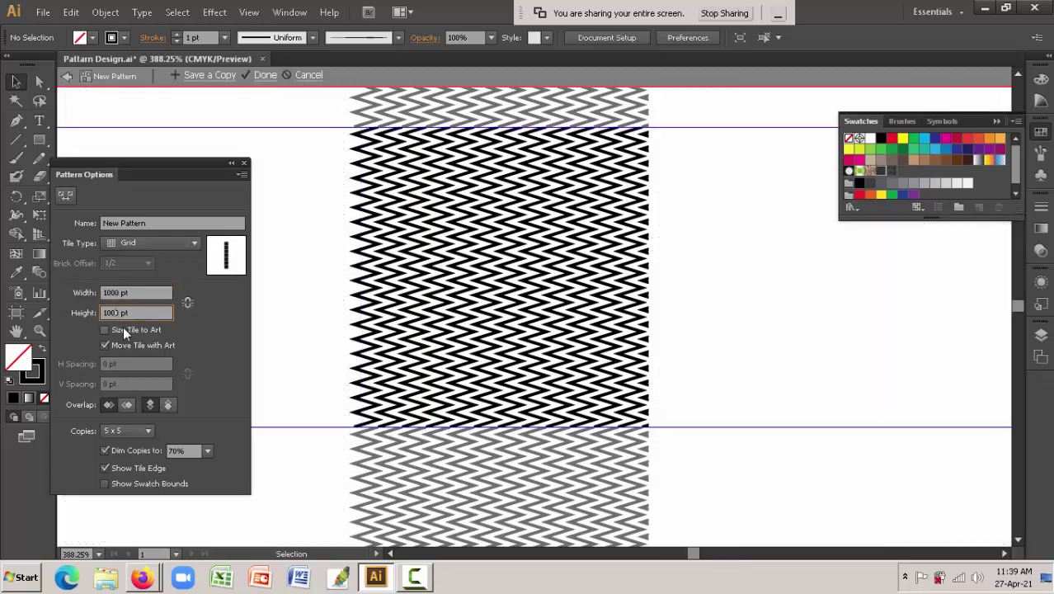
{"action": "key", "text": "ctrl+space"}
{"action": "key", "text": "Return"}
{"action": "key", "text": "ctrl+1"}
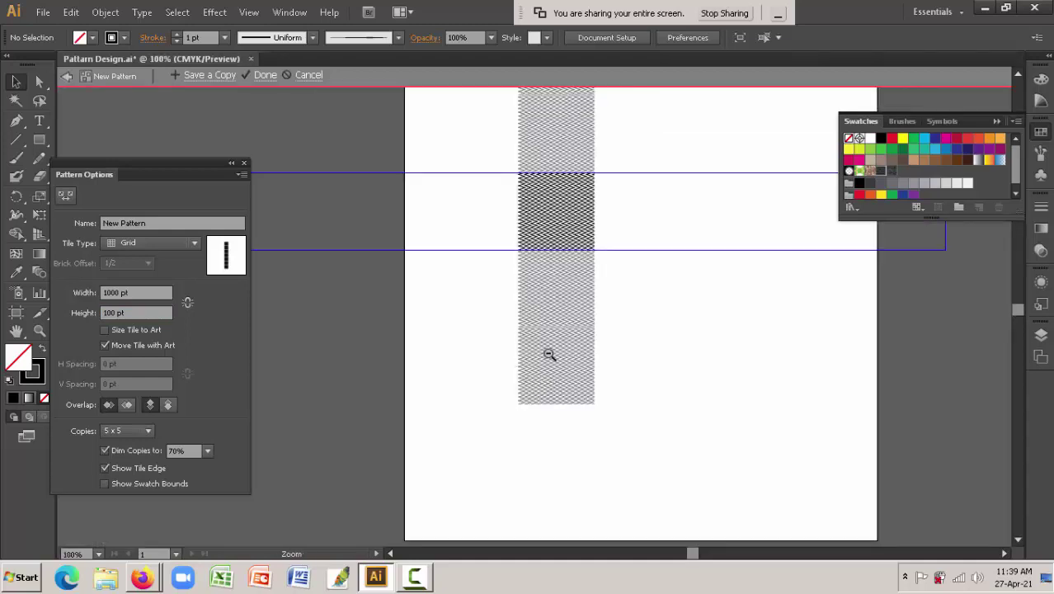
{"action": "left_click", "coordinate": [550, 353], "text": "ctrl+alt"}
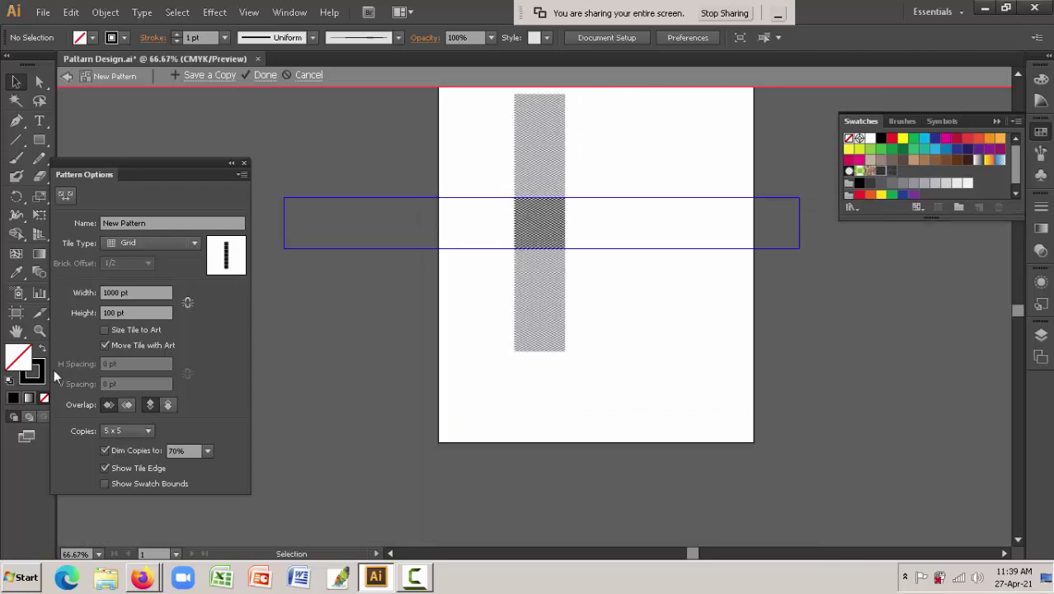
{"action": "left_click", "coordinate": [116, 313]}
{"action": "type", "text": "0"}
{"action": "left_click", "coordinate": [137, 293]}
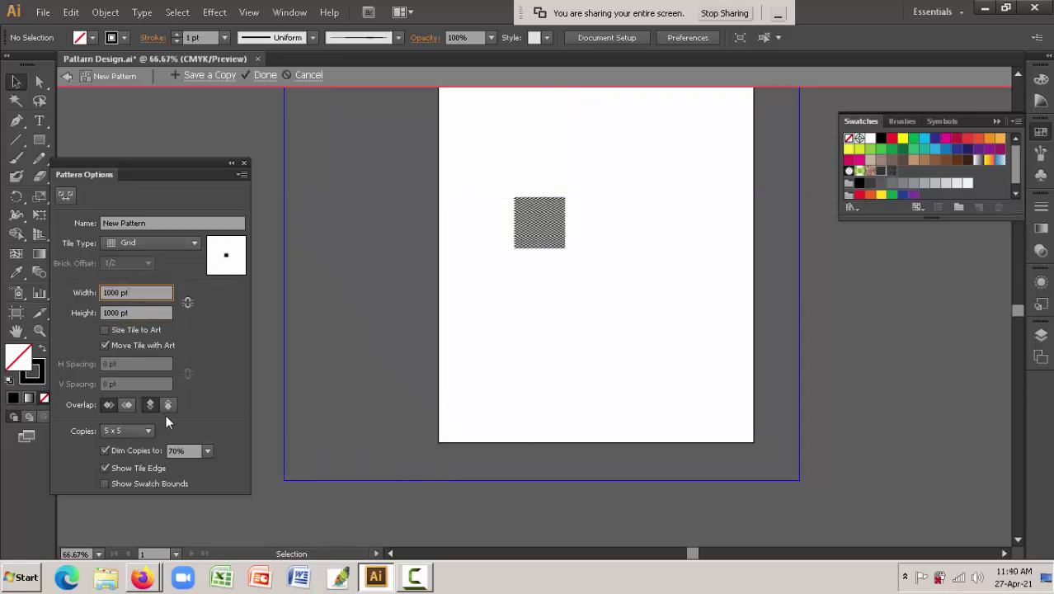
- Set the tile Width and Height back to 100 pt, keep 5 x 5 copies, and zoom in
{"action": "left_click", "coordinate": [146, 429]}
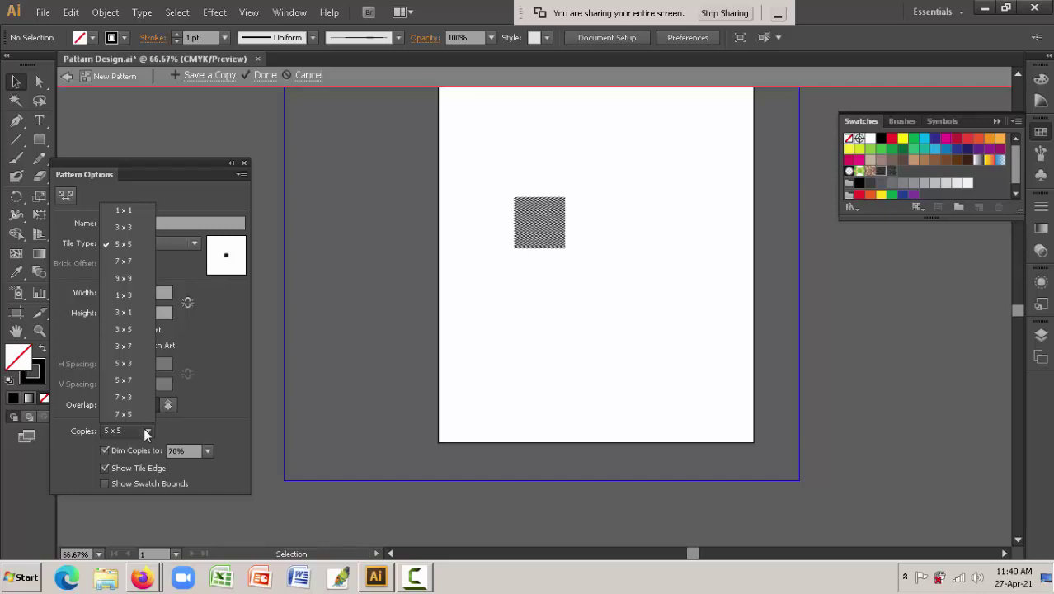
{"action": "left_click", "coordinate": [146, 430]}
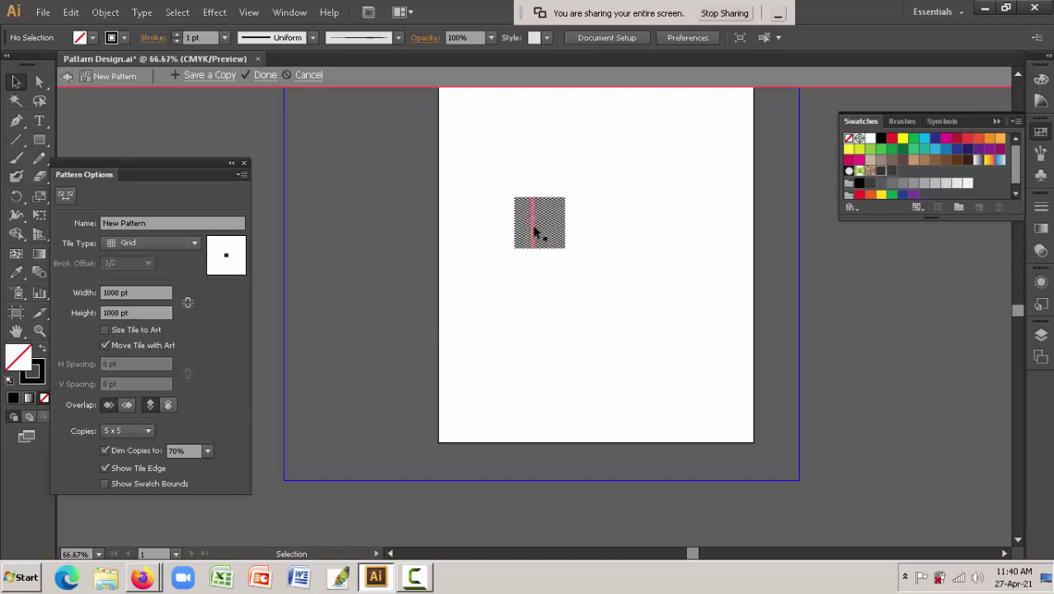
{"action": "key", "text": "ctrl+space"}
{"action": "left_click", "coordinate": [115, 293]}
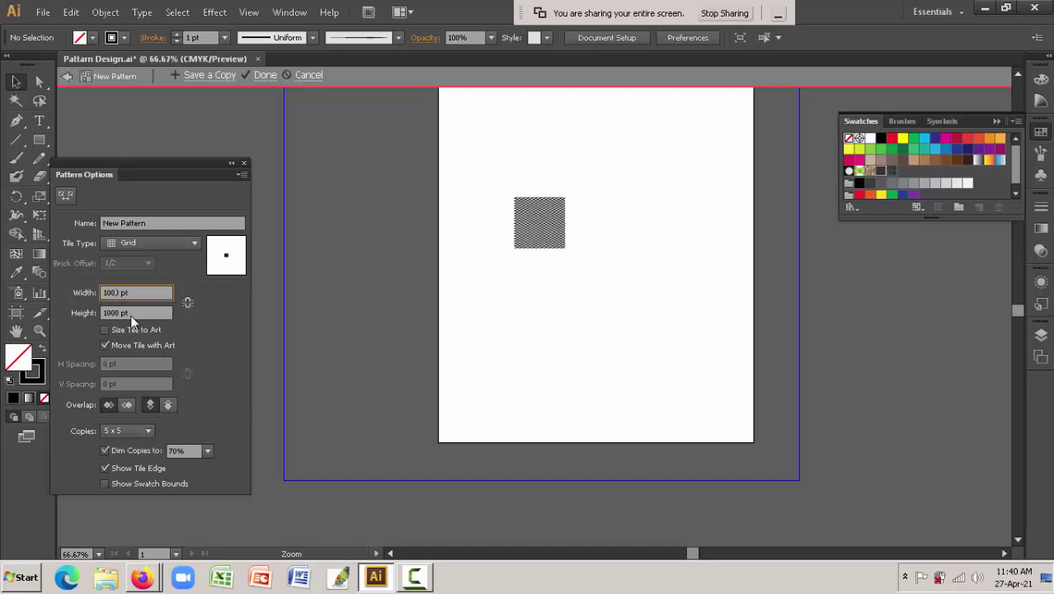
{"action": "key", "text": "BackSpace"}
{"action": "left_click", "coordinate": [117, 313]}
{"action": "key", "text": "BackSpace"}
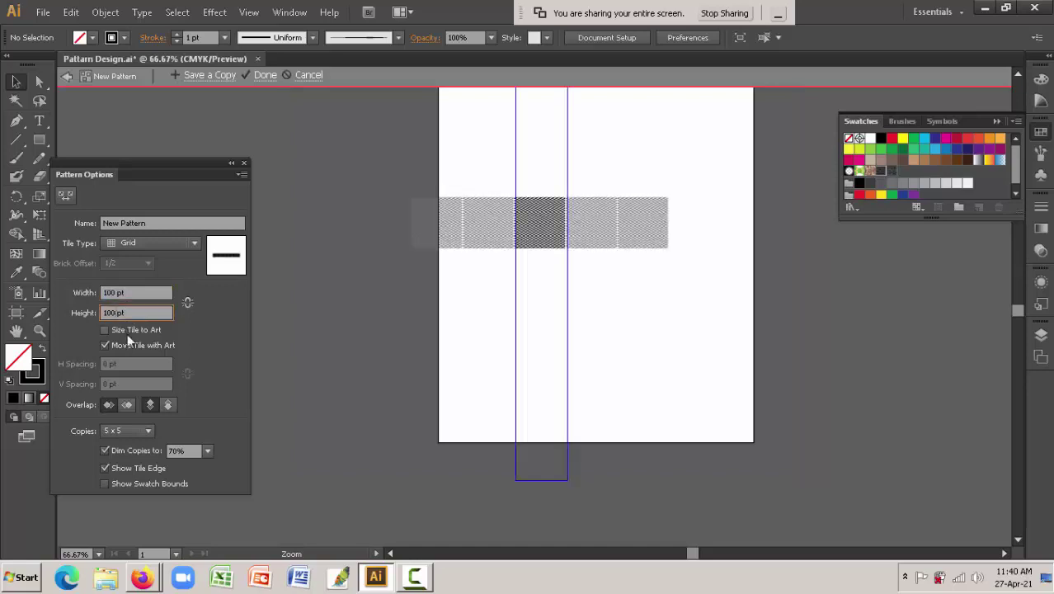
{"action": "left_click", "coordinate": [118, 314]}
{"action": "key", "text": "BackSpace"}
{"action": "left_click", "coordinate": [123, 430]}
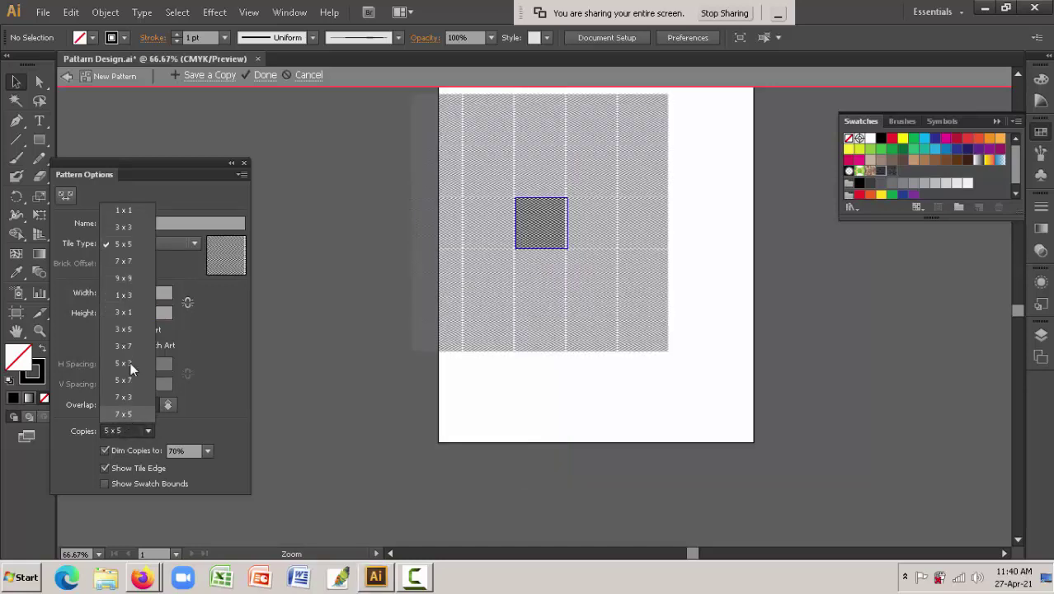
{"action": "left_click", "coordinate": [135, 436]}
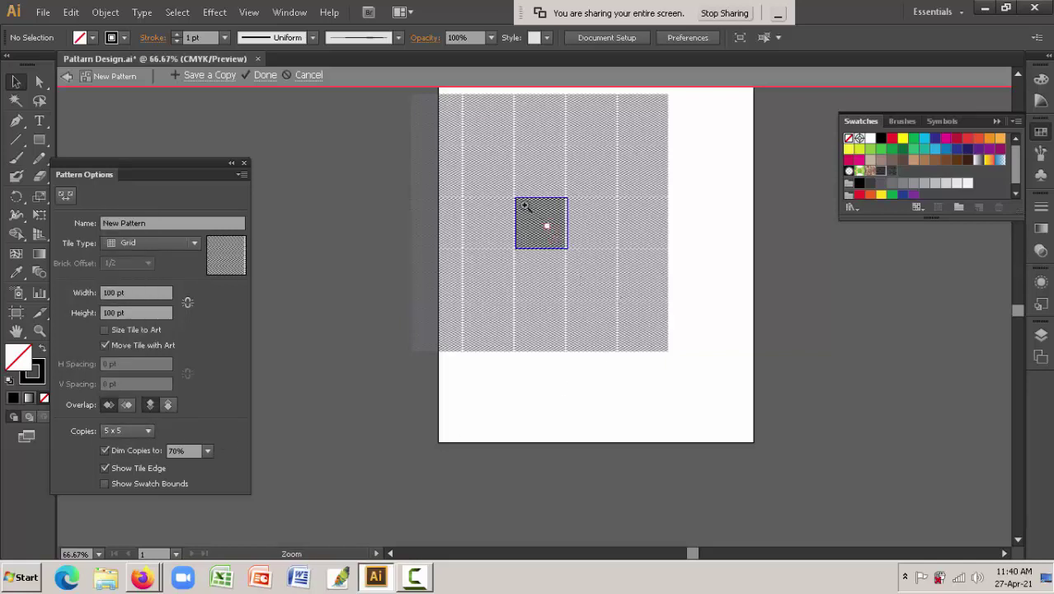
{"action": "left_click_drag", "start_coordinate": [505, 192], "coordinate": [534, 259]}
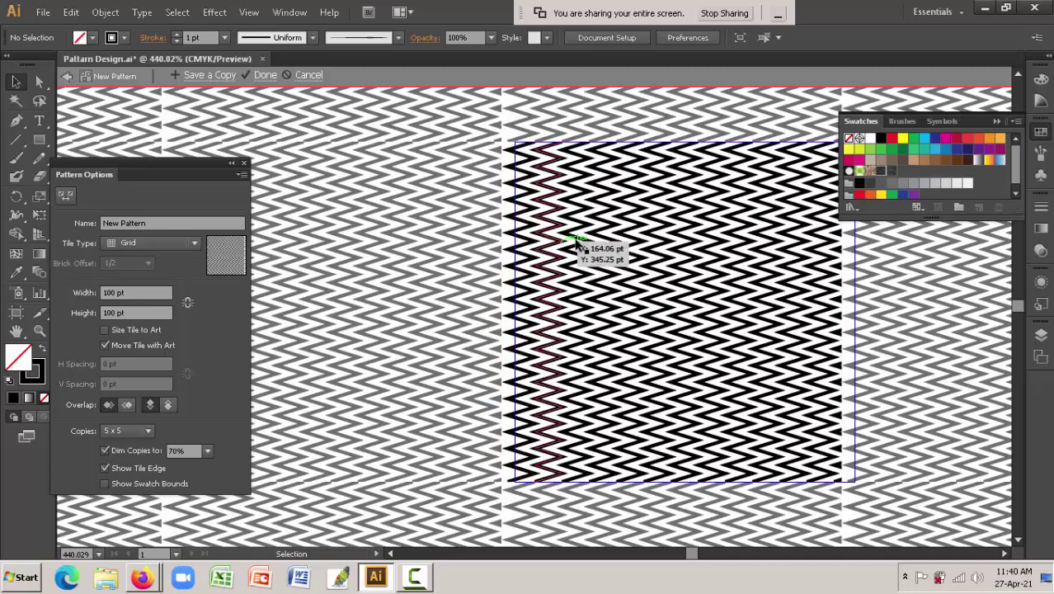
{"action": "scroll", "coordinate": [660, 239], "scroll_direction": "right", "scroll_amount": 5}
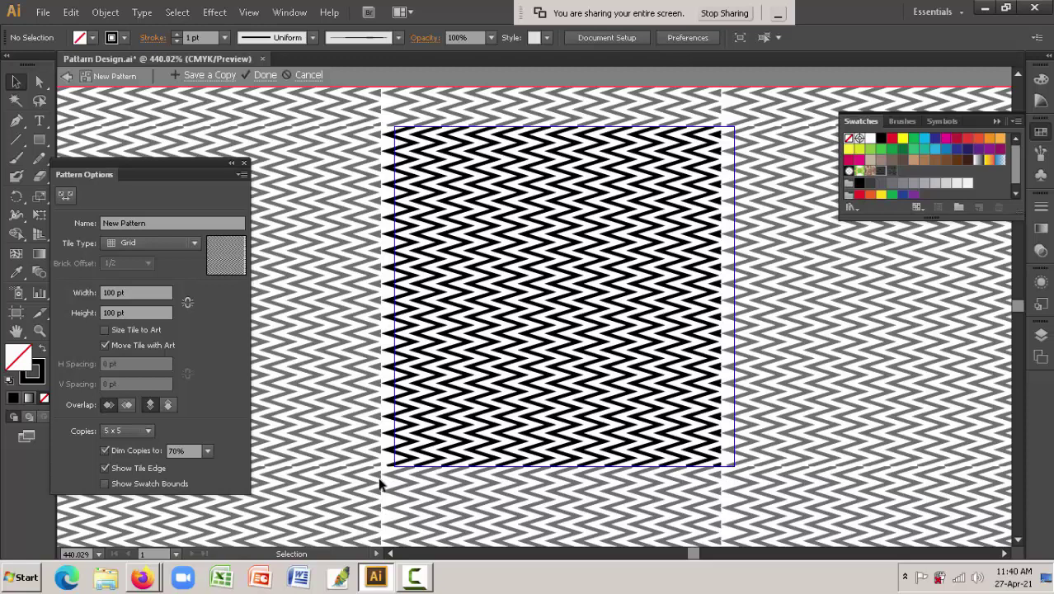
- Cancel pattern editing and Alt-drag a copy of one zigzag line onto the square's right edge
{"action": "left_click", "coordinate": [309, 76]}
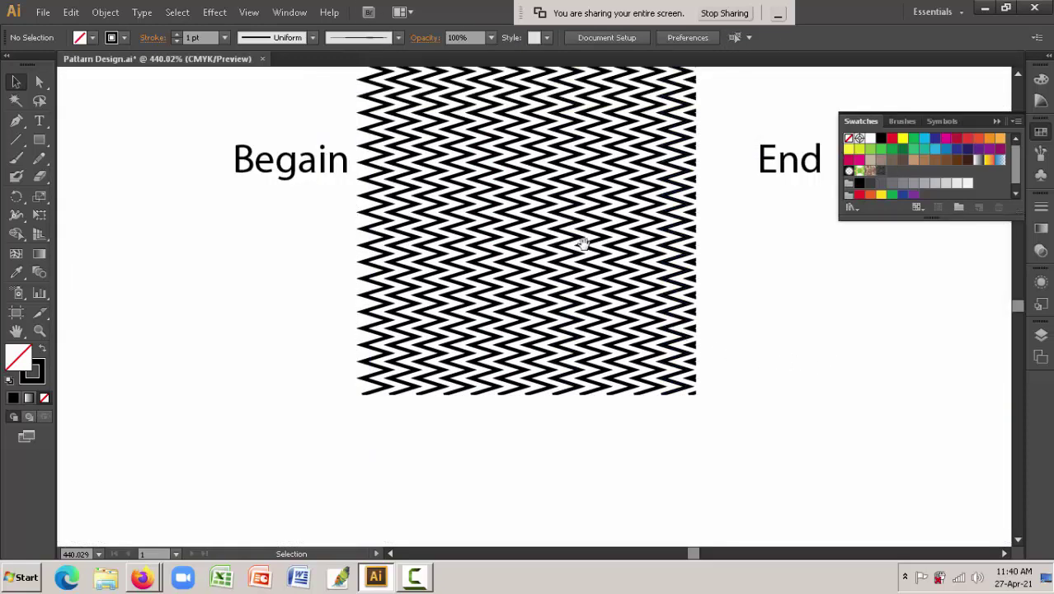
{"action": "scroll", "coordinate": [582, 243], "scroll_direction": "up", "scroll_amount": 5}
{"action": "scroll", "coordinate": [565, 295], "scroll_direction": "up", "scroll_amount": 3}
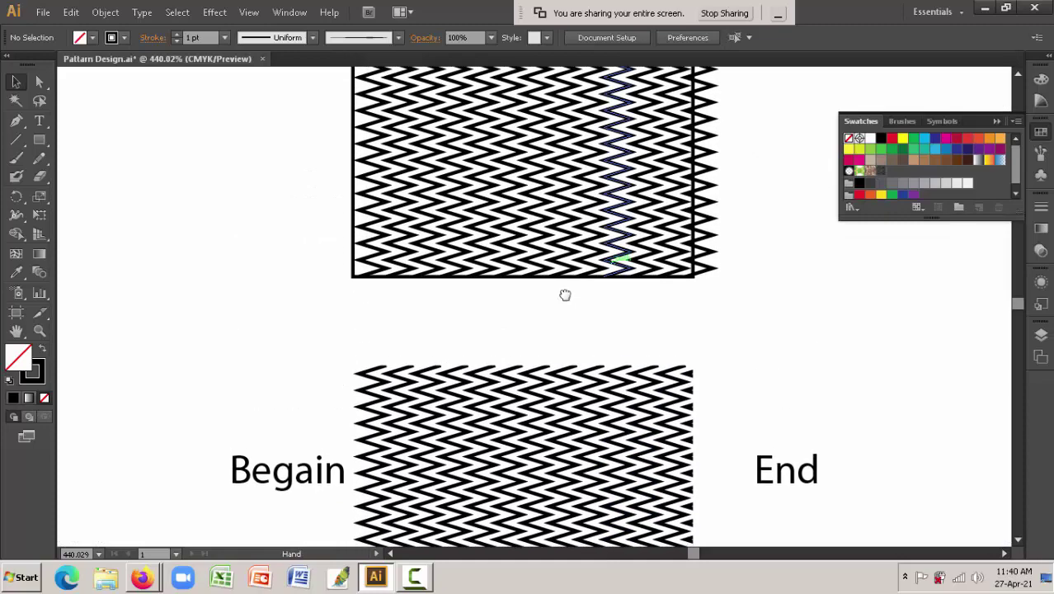
{"action": "scroll", "coordinate": [565, 296], "scroll_direction": "down", "scroll_amount": 5}
{"action": "scroll", "coordinate": [565, 295], "scroll_direction": "up", "scroll_amount": 1}
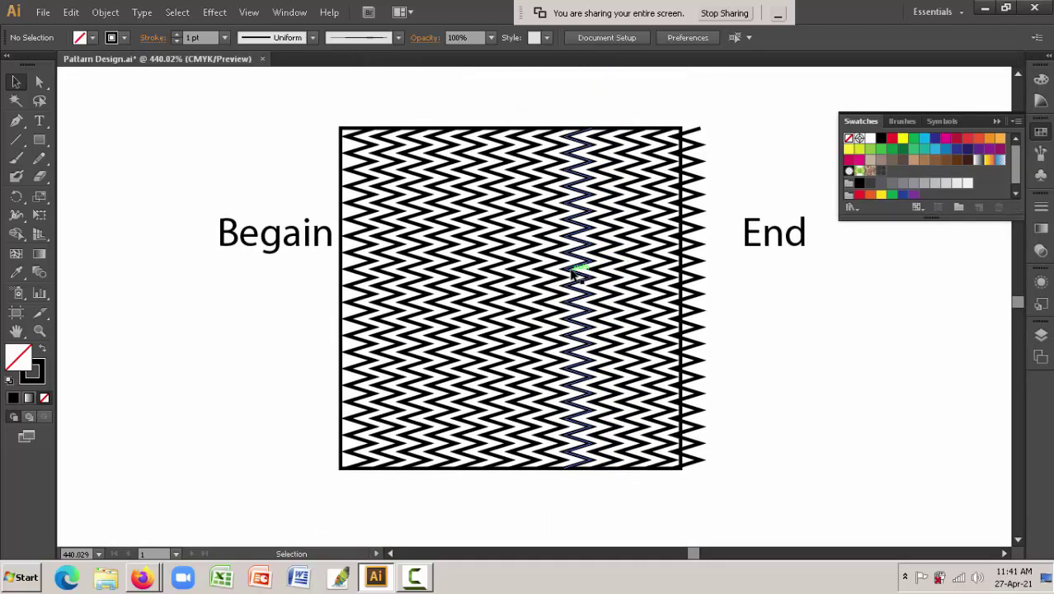
{"action": "left_click", "coordinate": [574, 275]}
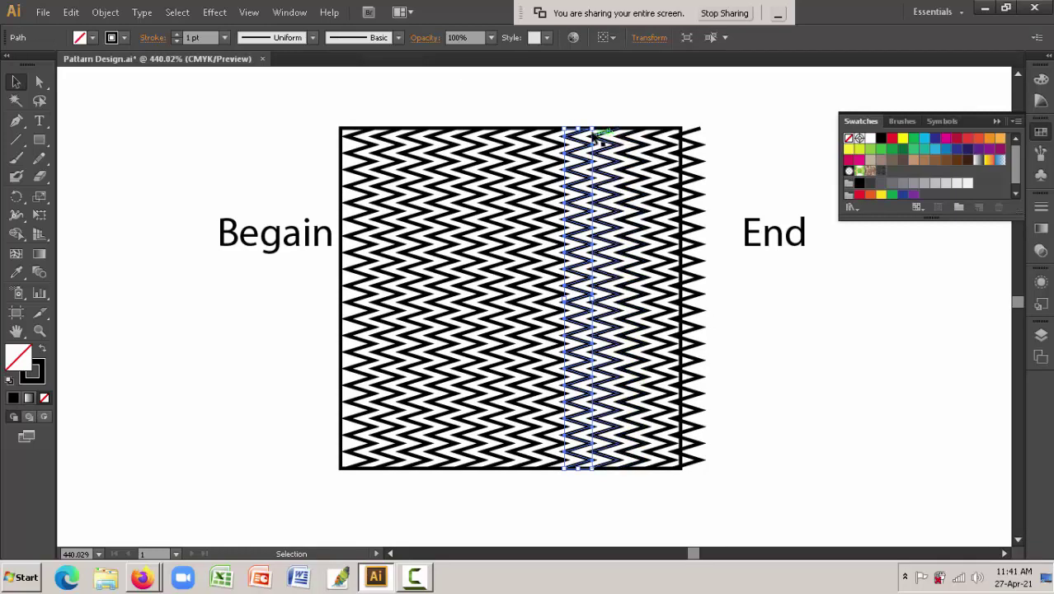
{"action": "mouse_move", "coordinate": [635, 376]}
{"action": "left_mouse_down"}
{"action": "mouse_move", "coordinate": [610, 437]}
{"action": "mouse_move", "coordinate": [696, 229]}
{"action": "left_mouse_up"}
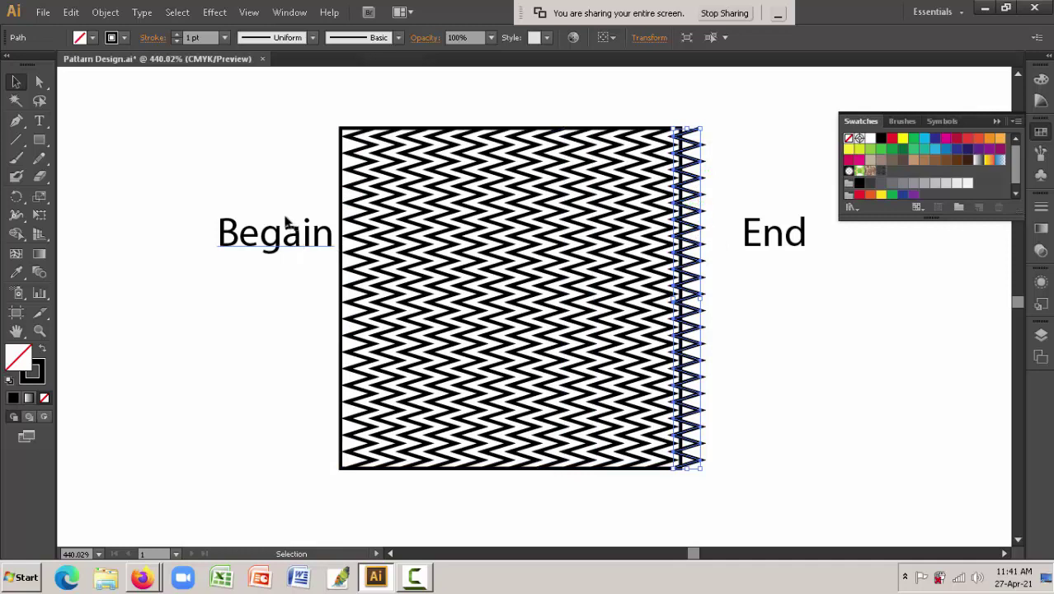
- Move the zigzag copy 100 pt left by entering -100 in the Transform X value
{"action": "left_click", "coordinate": [649, 37]}
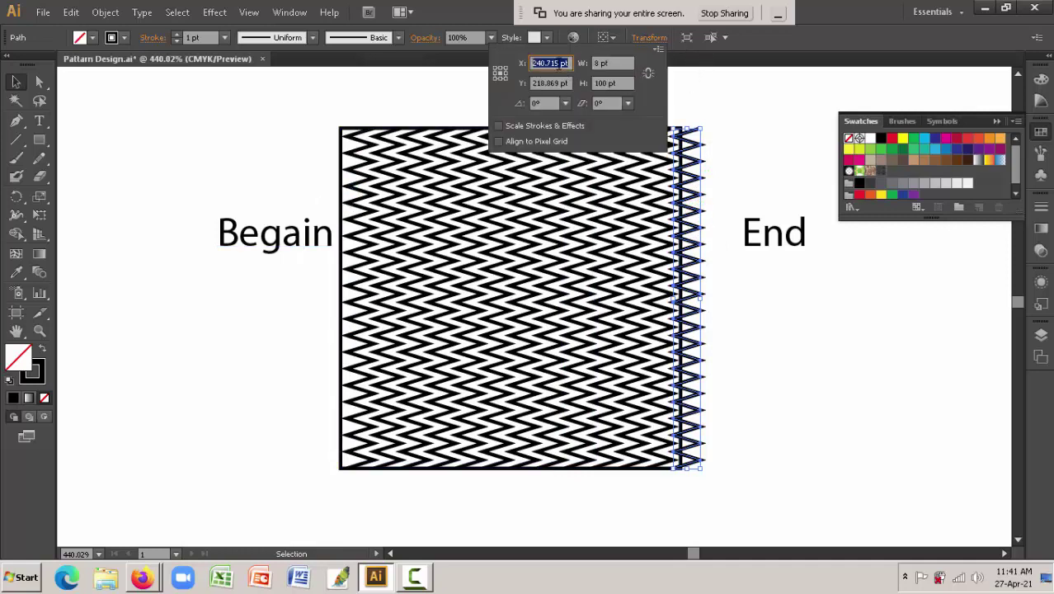
{"action": "left_click", "coordinate": [560, 64]}
{"action": "type", "text": "00"}
{"action": "key", "text": "Return"}
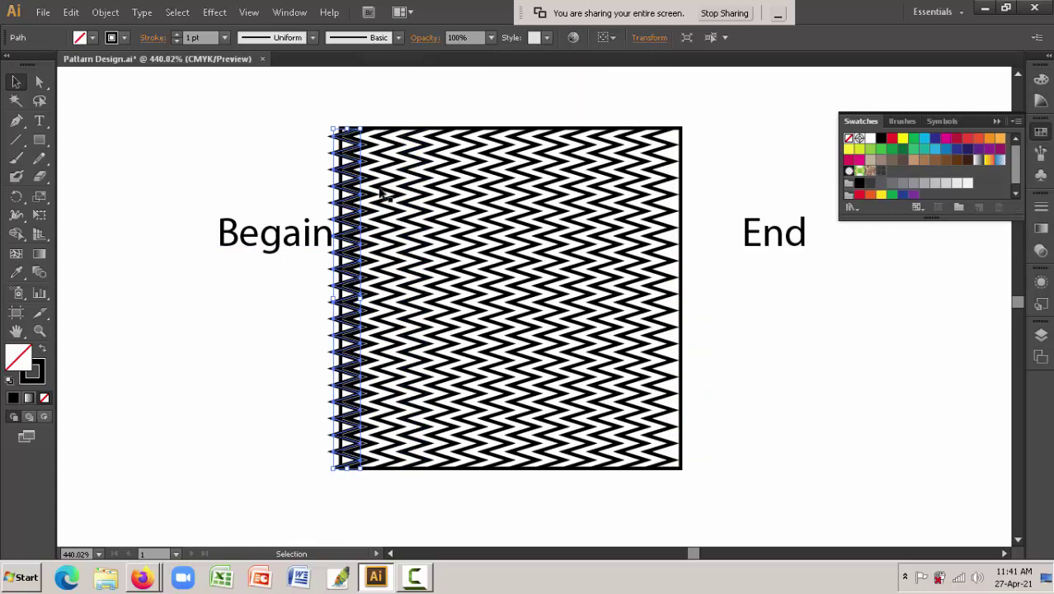
- Zoom in on the square's left edge and delete the overhanging zigzag path
{"action": "key", "text": "z"}
{"action": "left_click_drag", "start_coordinate": [318, 111], "coordinate": [427, 484]}
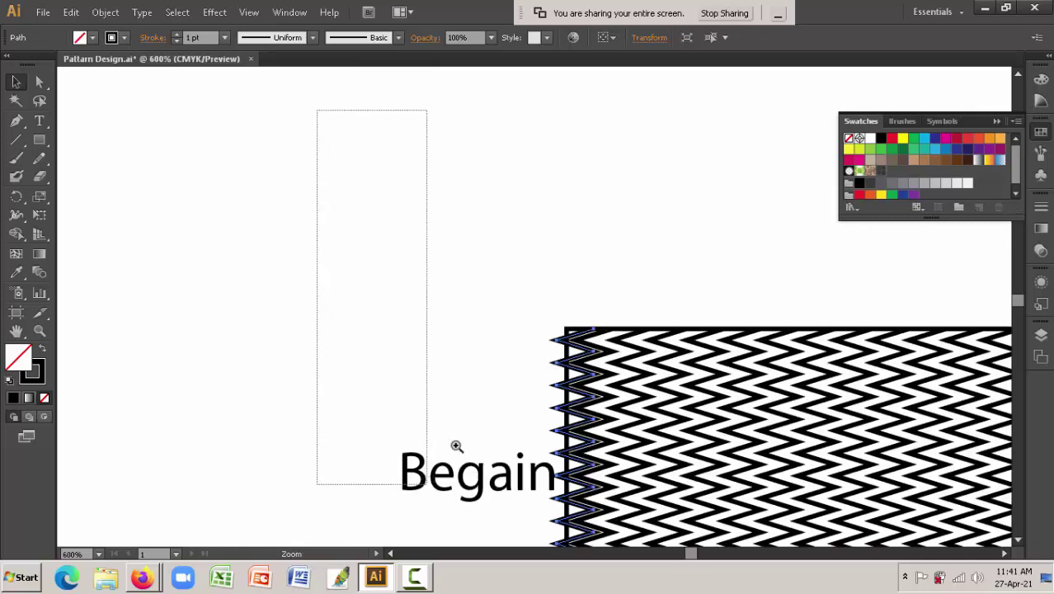
{"action": "left_click", "coordinate": [749, 392], "text": "alt"}
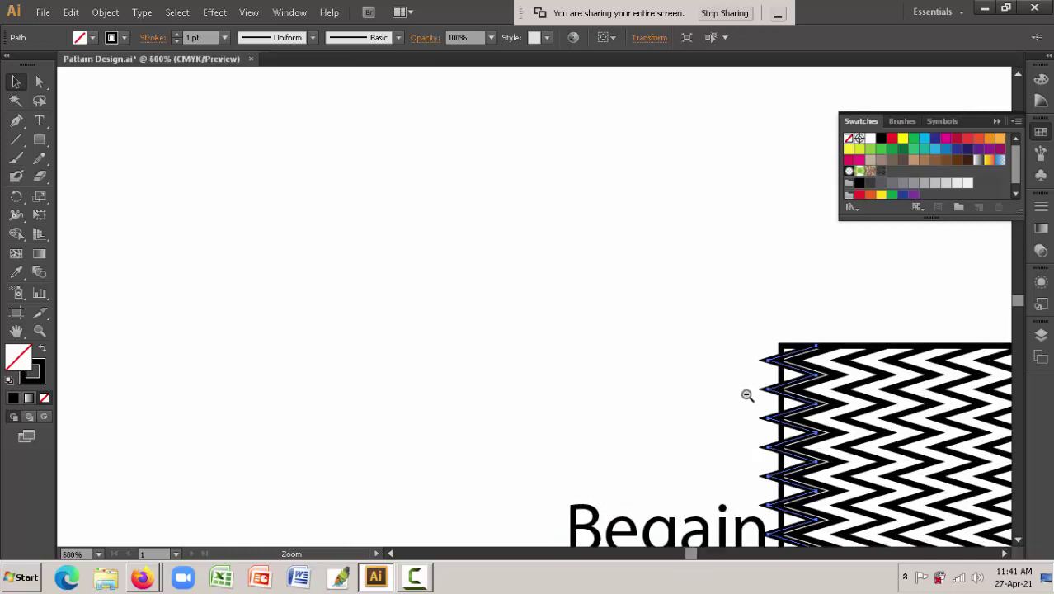
{"action": "key", "text": "v"}
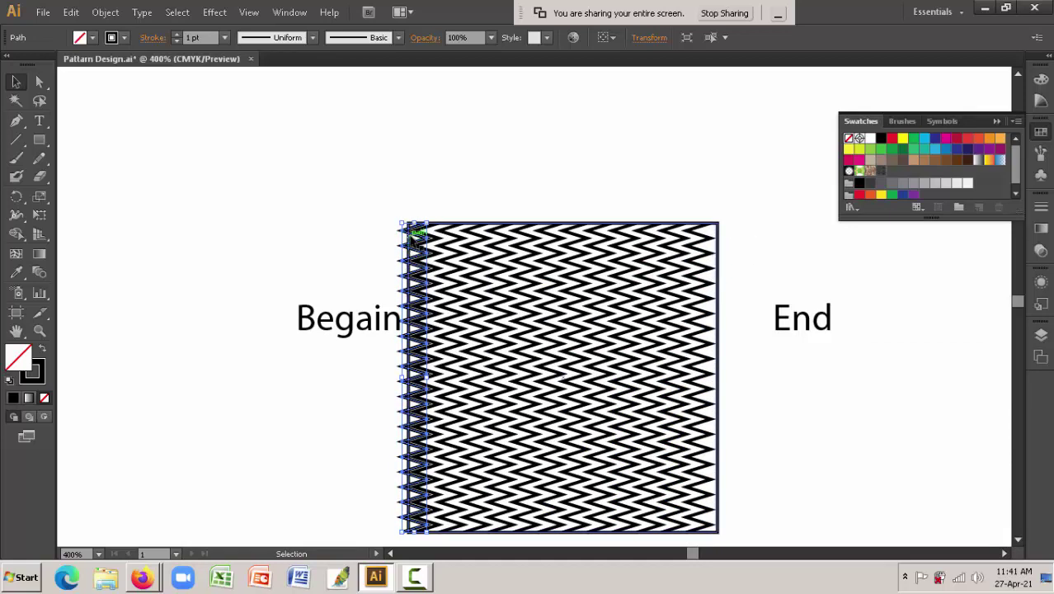
{"action": "key", "text": "ctrl+space"}
{"action": "left_click_drag", "start_coordinate": [377, 188], "coordinate": [532, 433]}
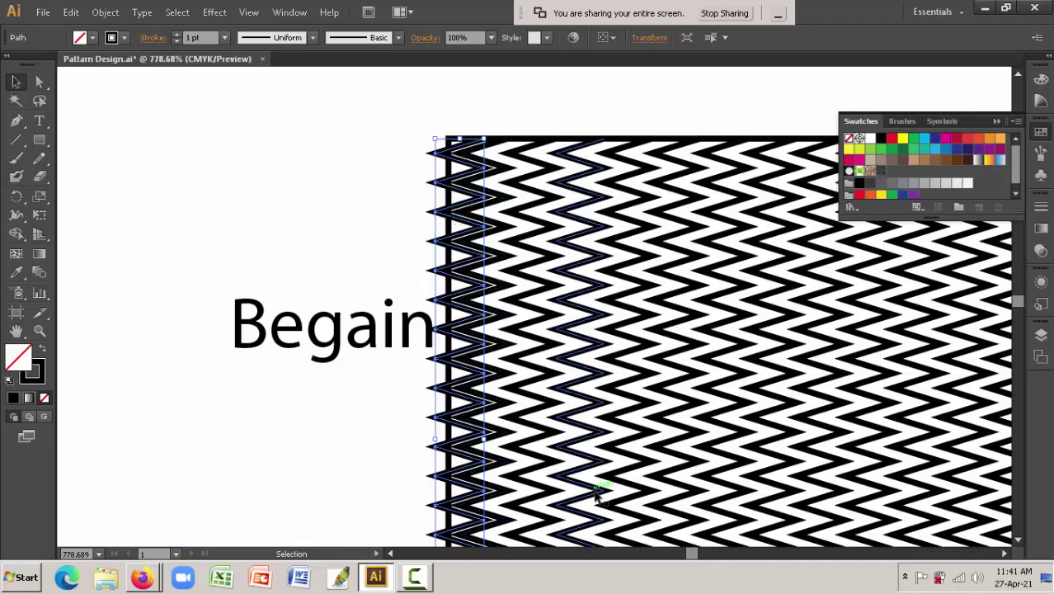
{"action": "key", "text": "Delete"}
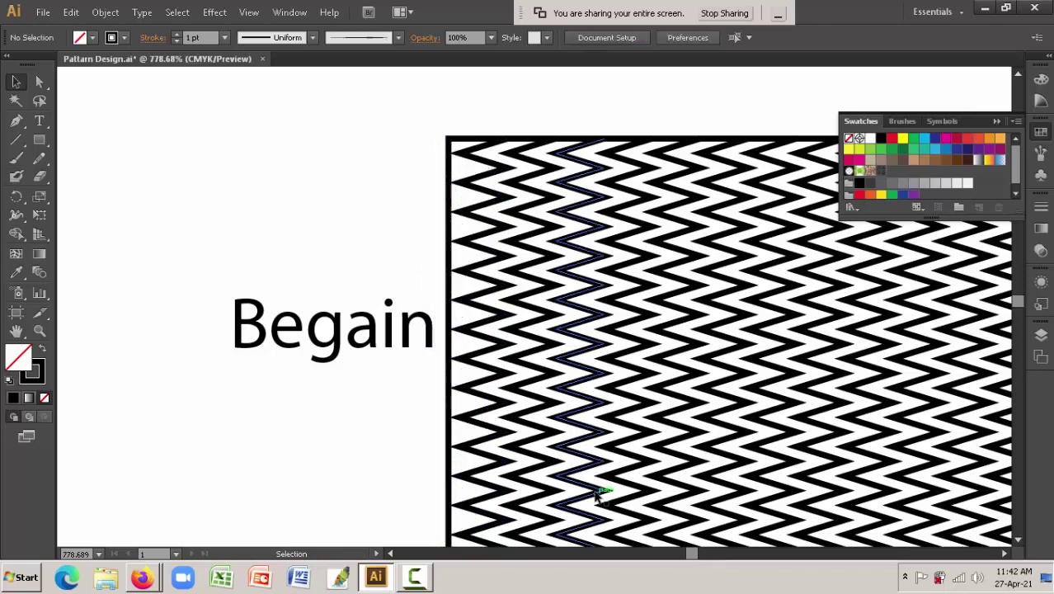
- Marquee-select the upper zigzag square and apply Make Clipping Mask
{"action": "left_click", "coordinate": [752, 446], "text": "ctrl+alt"}
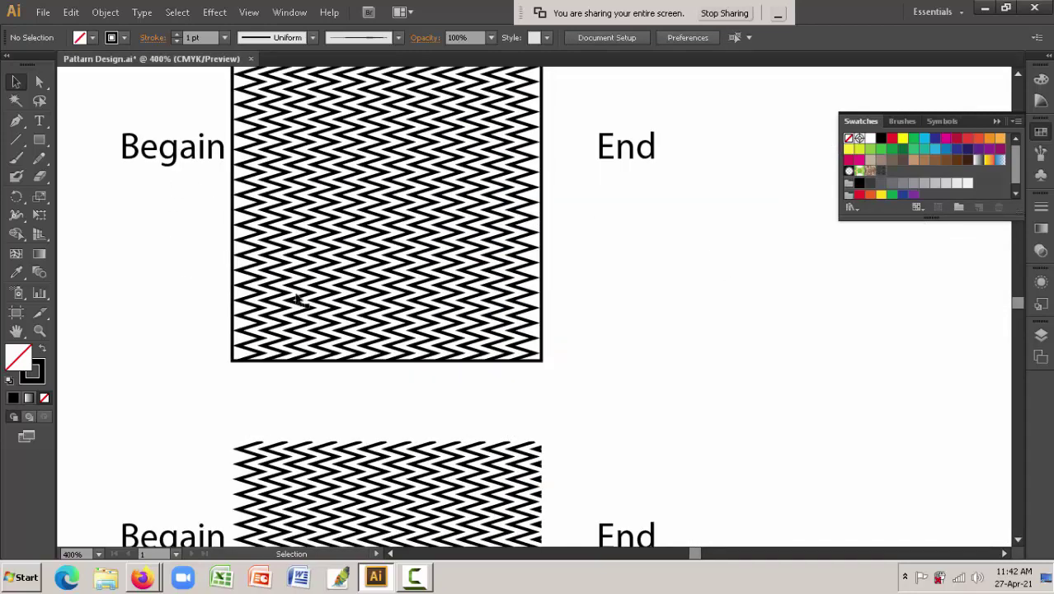
{"action": "left_click_drag", "start_coordinate": [541, 245], "coordinate": [537, 217]}
{"action": "key", "text": "z"}
{"action": "left_click", "coordinate": [445, 263], "text": "alt"}
{"action": "left_click_drag", "start_coordinate": [377, 152], "coordinate": [615, 402]}
{"action": "right_click", "coordinate": [568, 280]}
{"action": "left_click", "coordinate": [758, 354]}
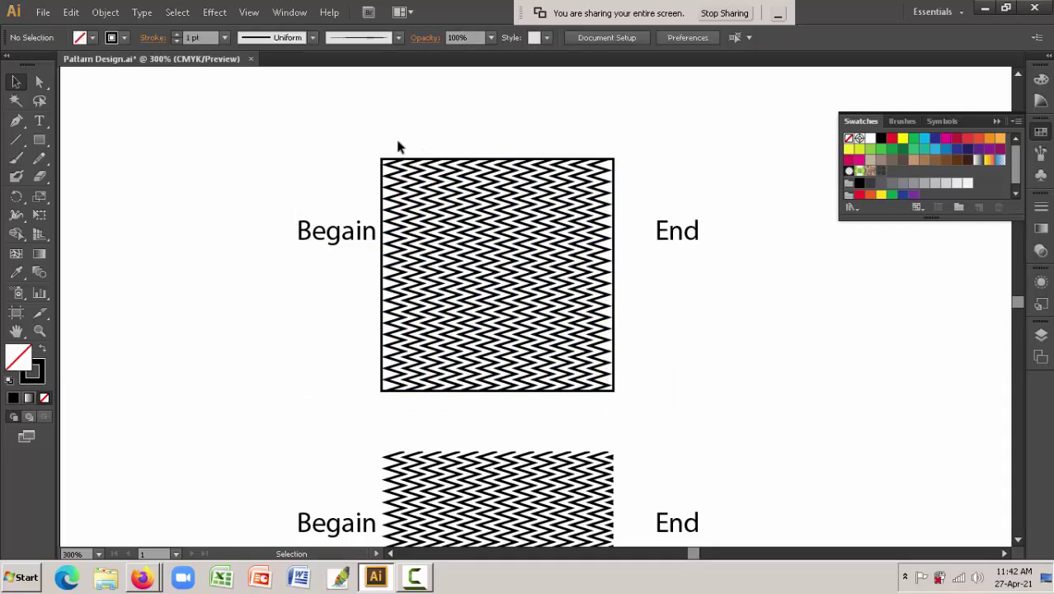
{"action": "left_click_drag", "start_coordinate": [387, 142], "coordinate": [627, 396]}
{"action": "right_click", "coordinate": [532, 306]}
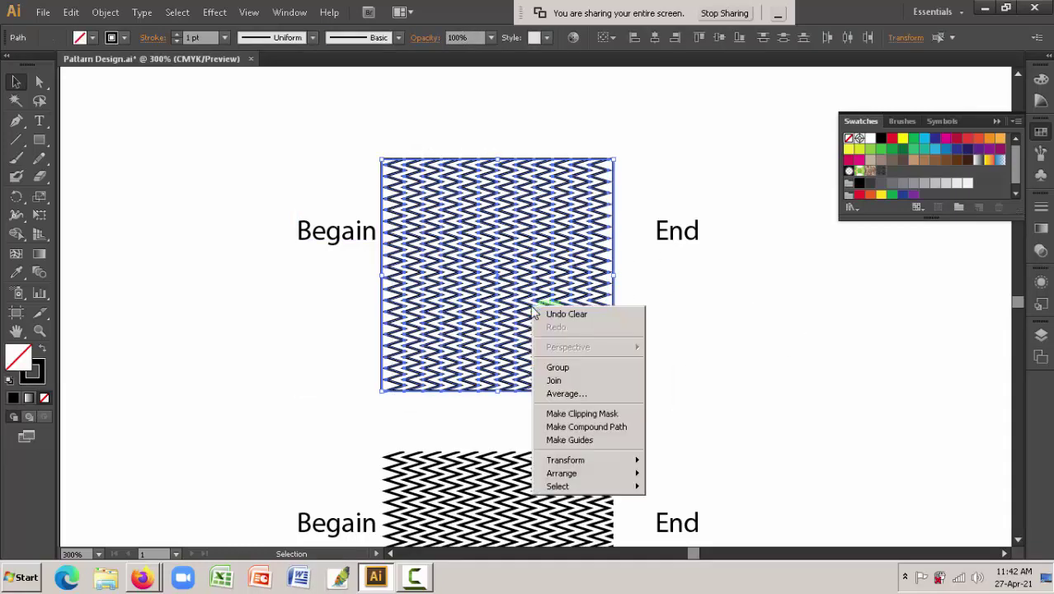
{"action": "left_click", "coordinate": [586, 417]}
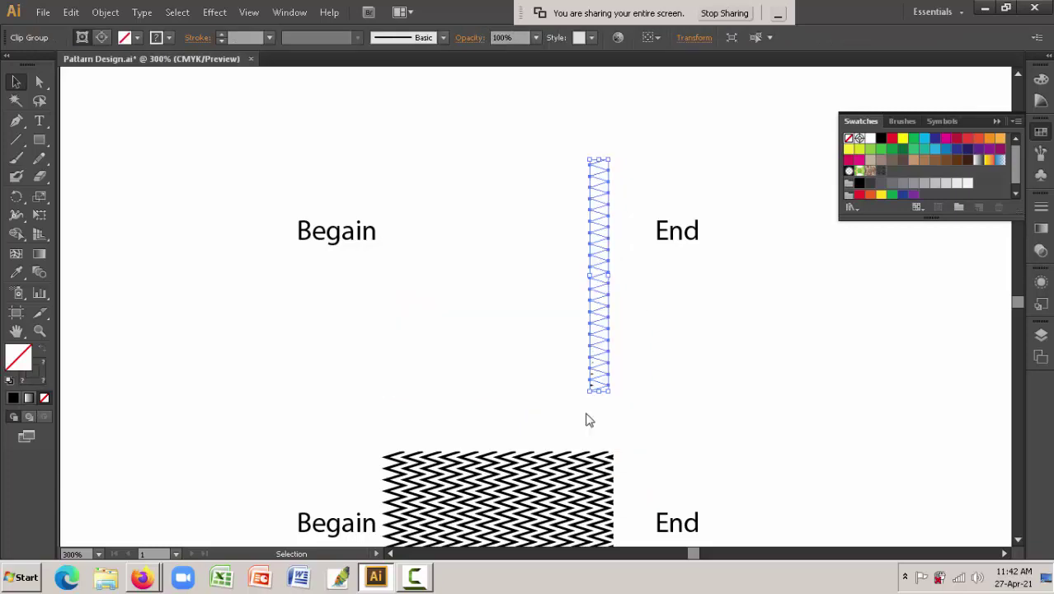
- Undo the clipping mask and reselect all the zigzag lines of the square
{"action": "key", "text": "ctrl+z"}
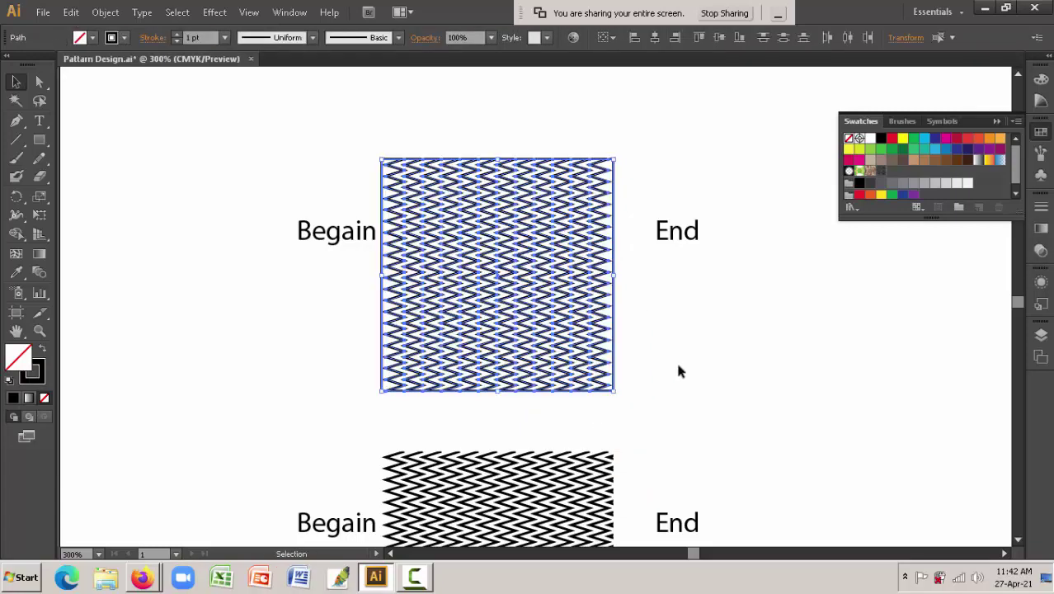
{"action": "left_click", "coordinate": [676, 359]}
{"action": "left_click_drag", "start_coordinate": [381, 149], "coordinate": [621, 409]}
- Make a pattern from the zigzags via Object > Pattern > Make, then cancel pattern editing
{"action": "left_click", "coordinate": [106, 13]}
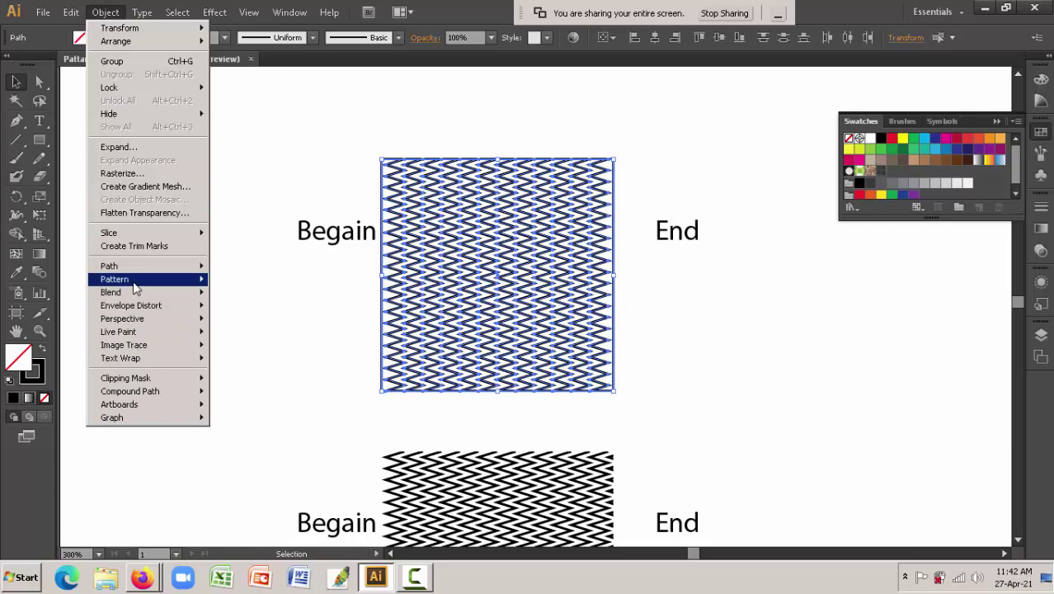
{"action": "mouse_move", "coordinate": [116, 279]}
{"action": "left_click", "coordinate": [266, 282]}
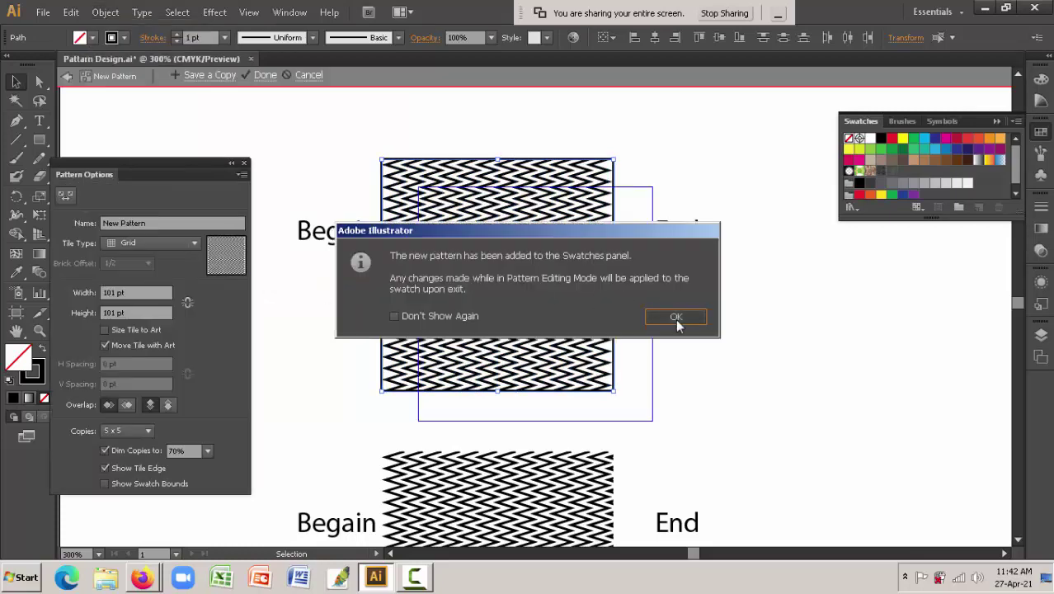
{"action": "left_click", "coordinate": [677, 322]}
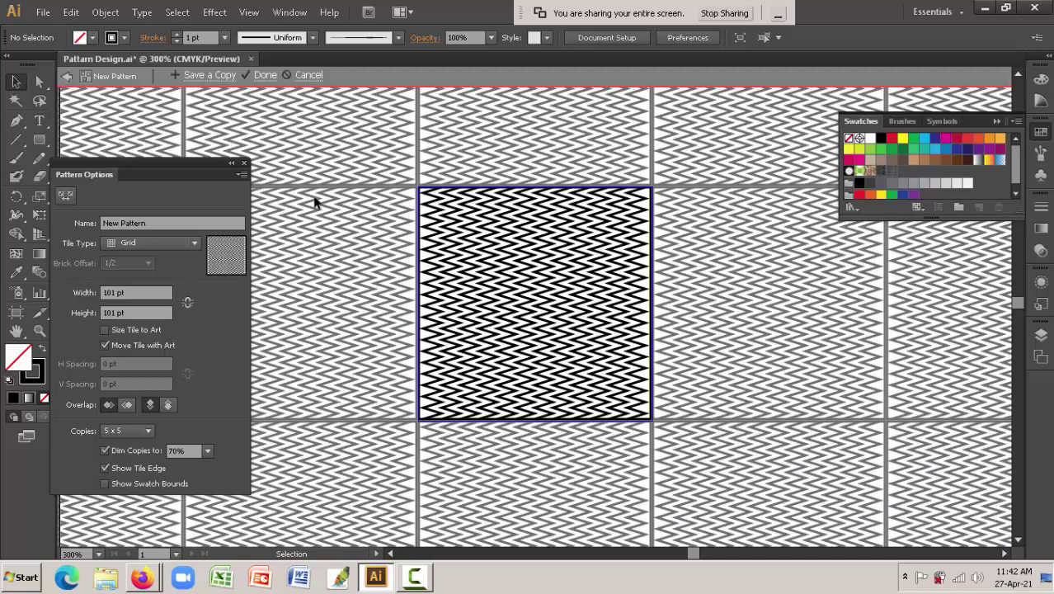
{"action": "left_click", "coordinate": [244, 163]}
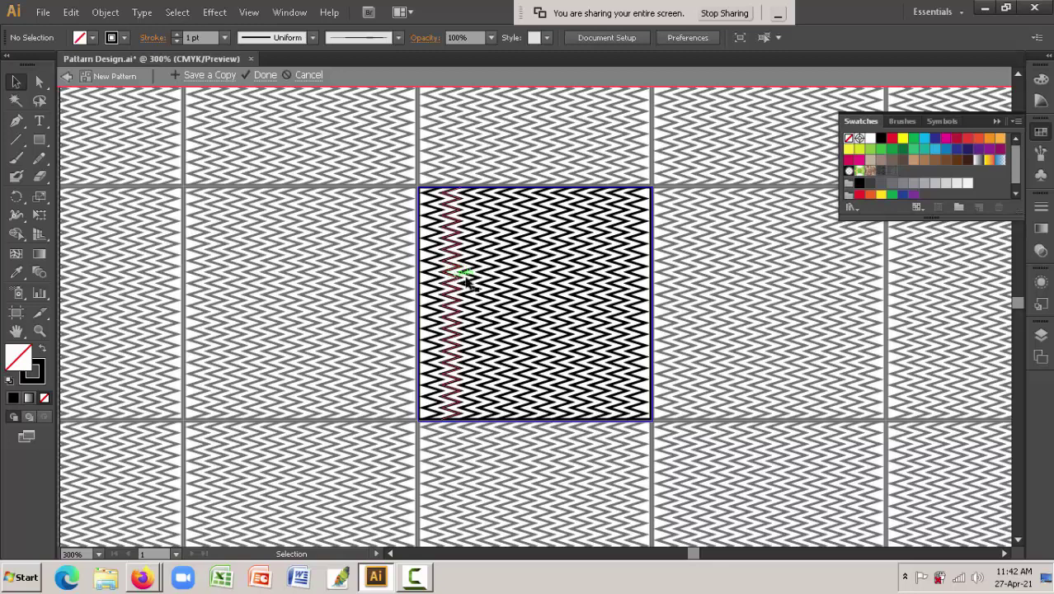
{"action": "left_click_drag", "start_coordinate": [474, 283], "coordinate": [437, 240]}
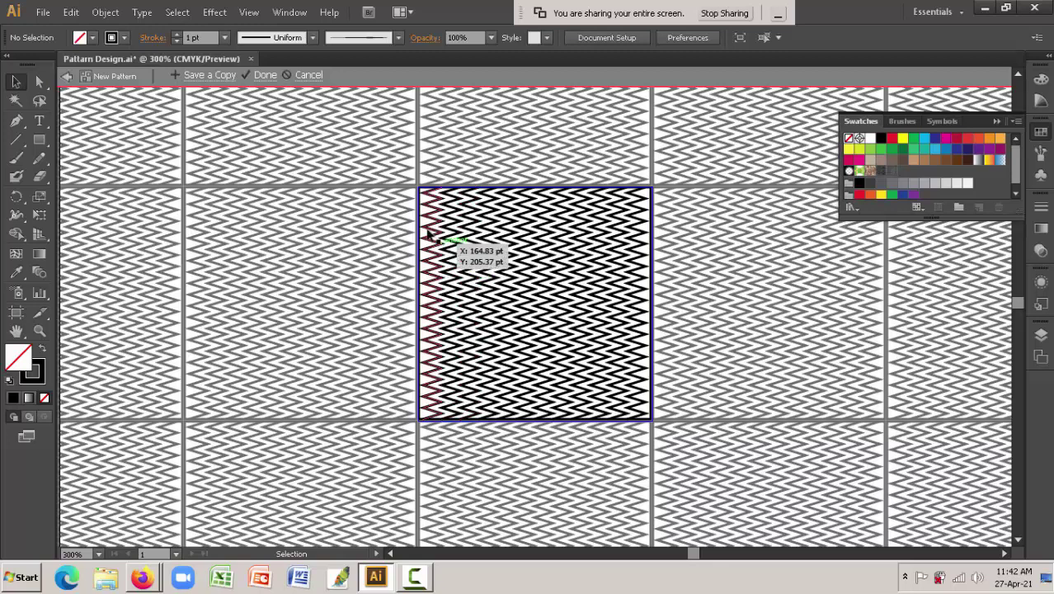
{"action": "left_click", "coordinate": [308, 75]}
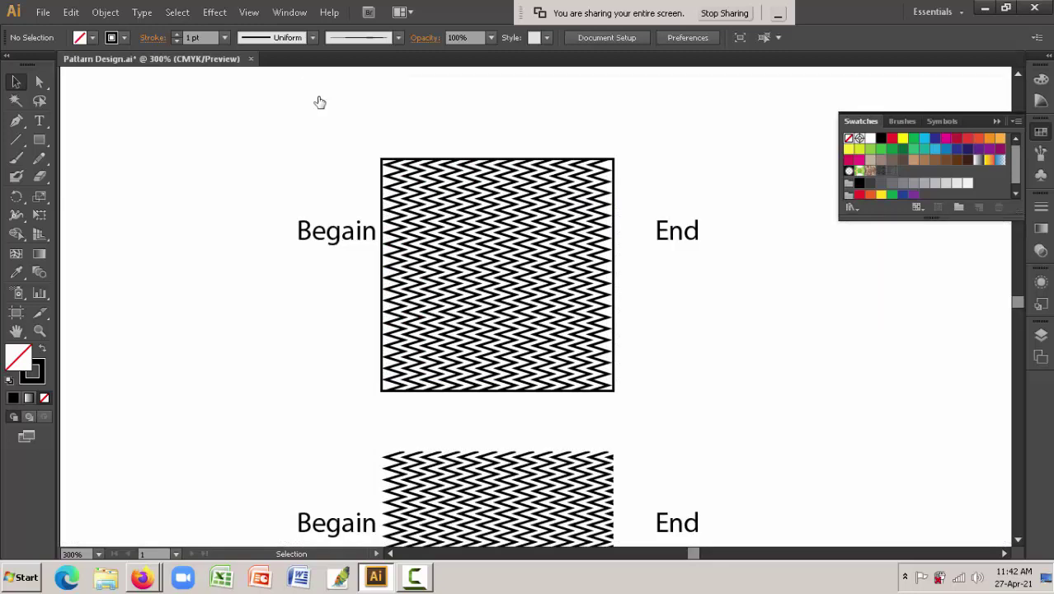
{"action": "left_click", "coordinate": [382, 165]}
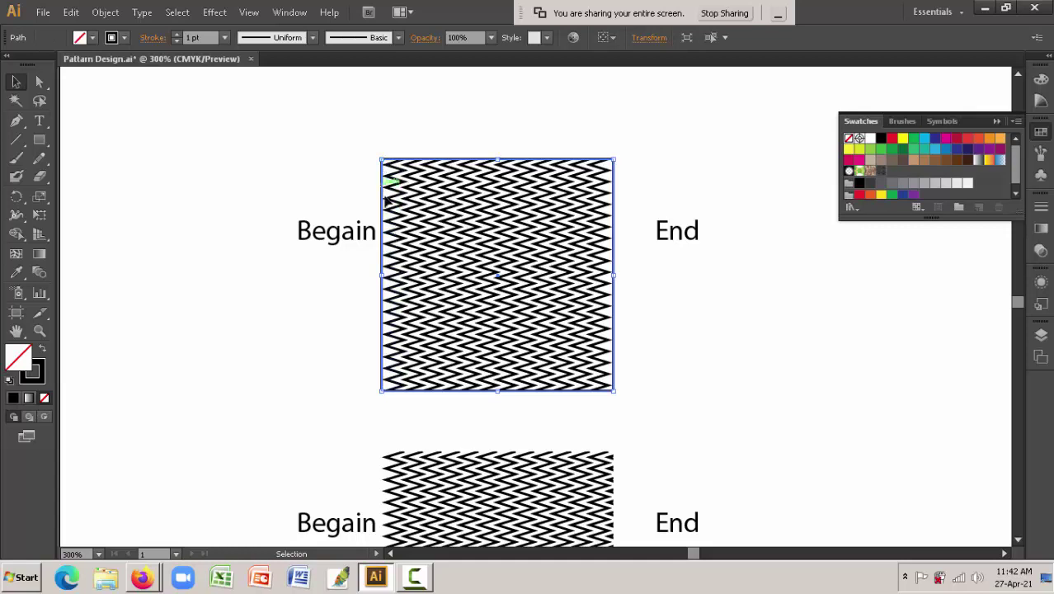
{"action": "left_click", "coordinate": [720, 354]}
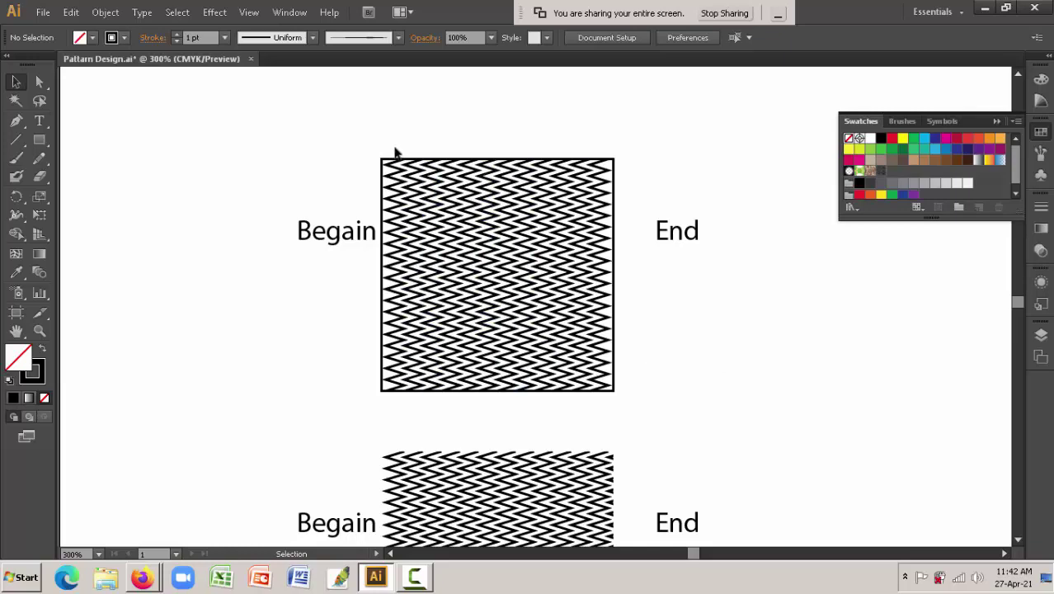
{"action": "left_click_drag", "start_coordinate": [394, 154], "coordinate": [608, 395]}
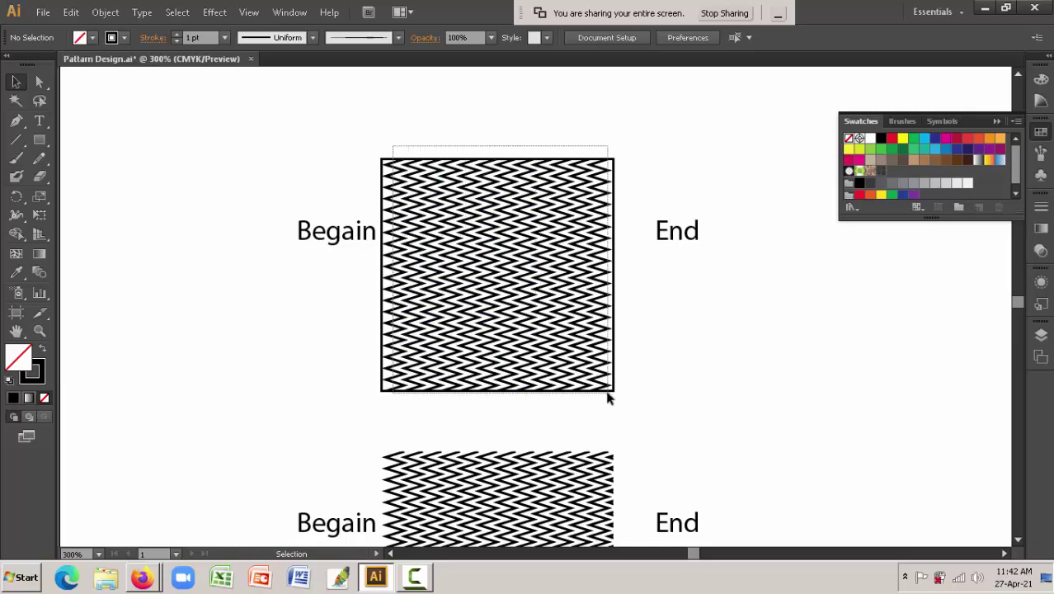
{"action": "left_click", "coordinate": [727, 366]}
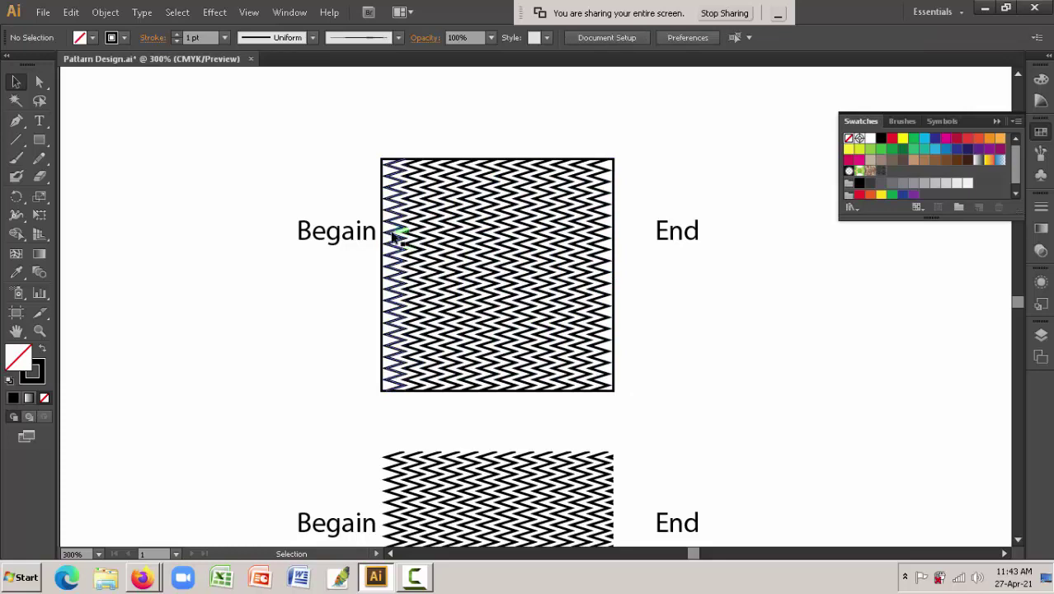
{"action": "key", "text": "ctrl+space"}
{"action": "left_click_drag", "start_coordinate": [375, 188], "coordinate": [417, 239]}
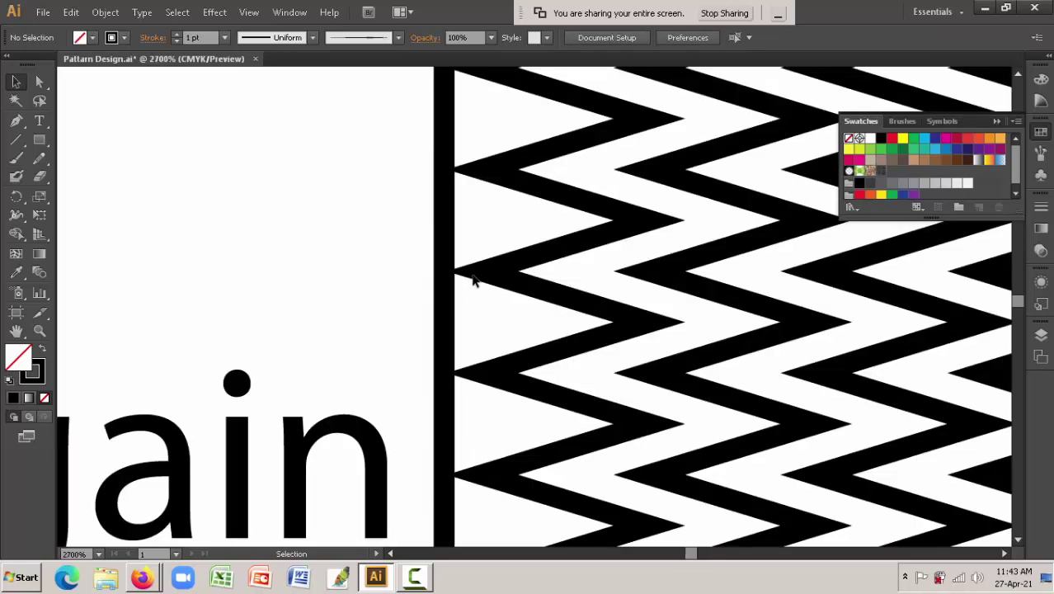
{"action": "left_click", "coordinate": [507, 276]}
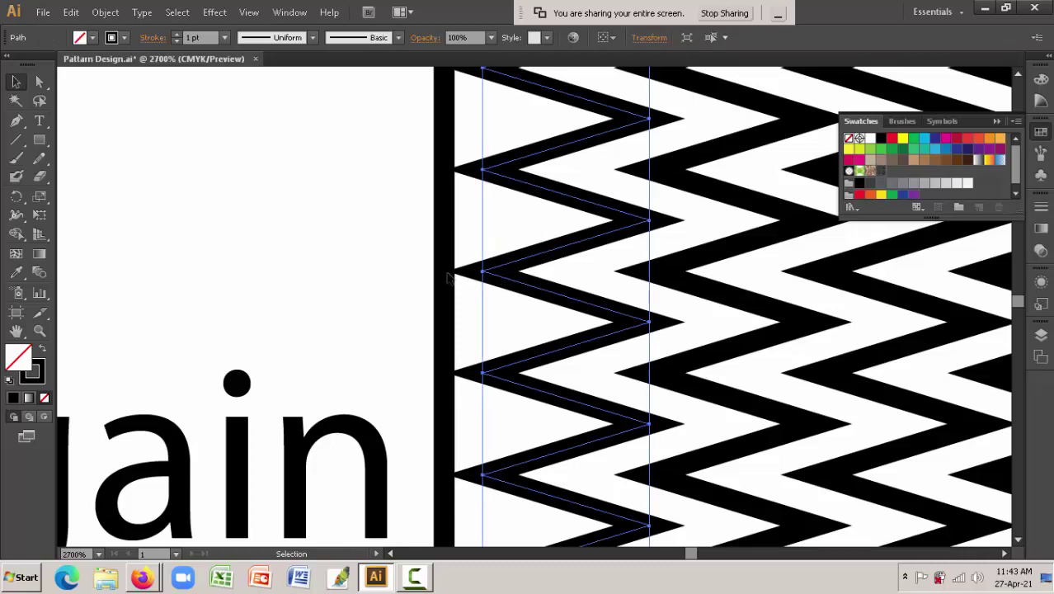
{"action": "key", "text": "alt+Tab"}
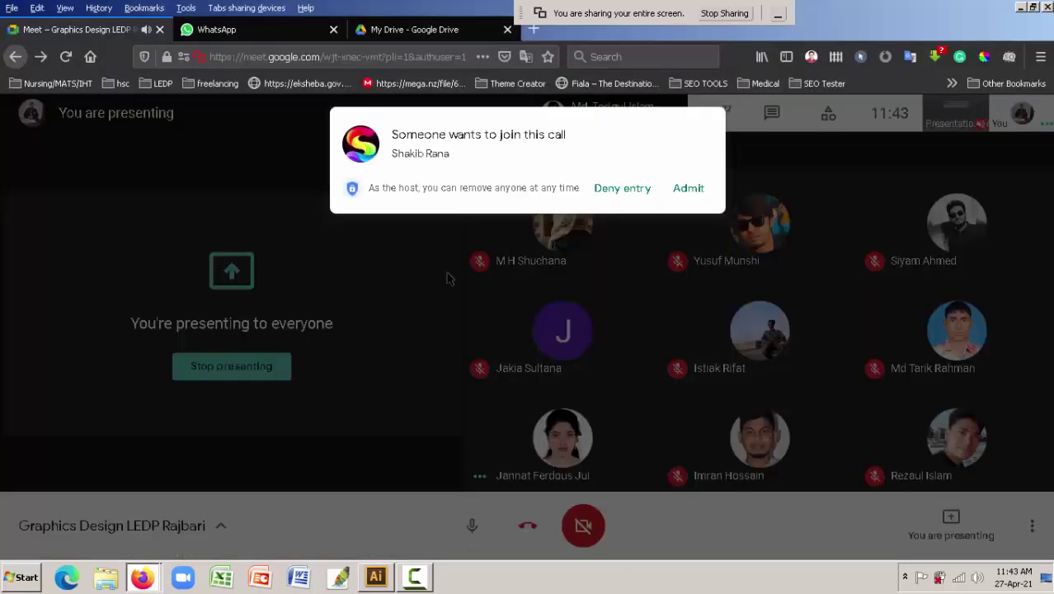
{"action": "left_click", "coordinate": [687, 189]}
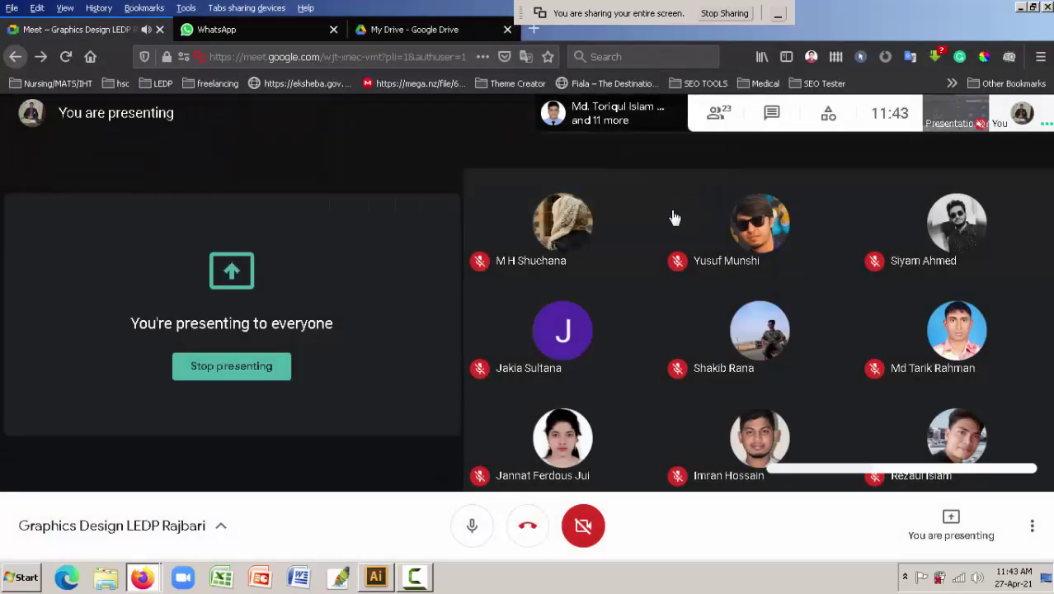
{"action": "key", "text": "alt+Tab"}
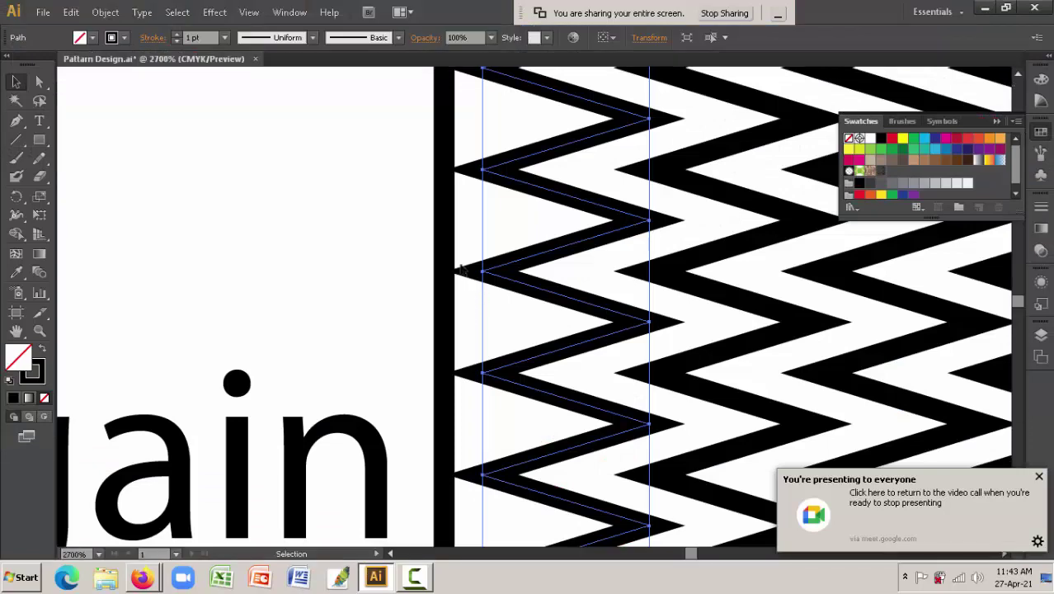
- Nudge the rightmost zigzag line 1 pt right, flush with the square's top-right edge
{"action": "left_click", "coordinate": [544, 292], "text": "ctrl+alt"}
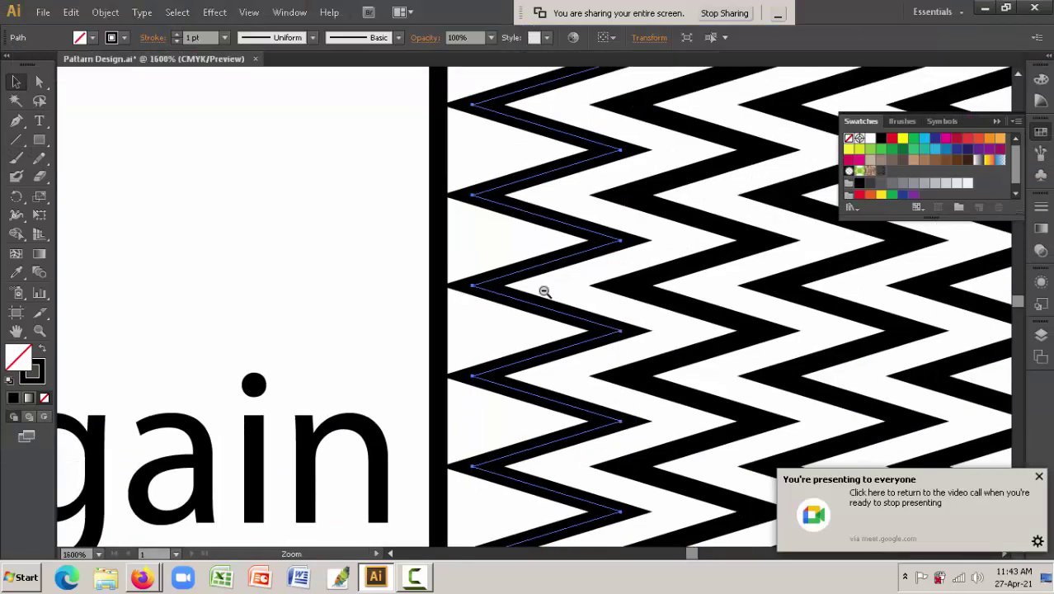
{"action": "left_click", "coordinate": [544, 291], "text": "ctrl+alt"}
{"action": "left_click", "coordinate": [544, 291], "text": "ctrl+alt"}
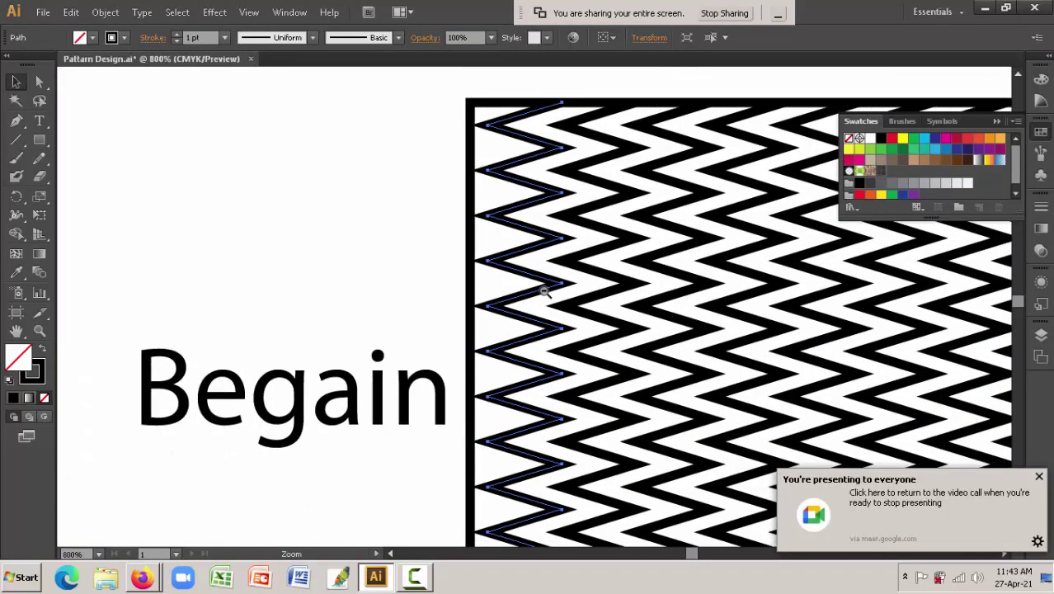
{"action": "left_click", "coordinate": [544, 291], "text": "ctrl+alt"}
{"action": "left_click_drag", "start_coordinate": [831, 312], "coordinate": [673, 323]}
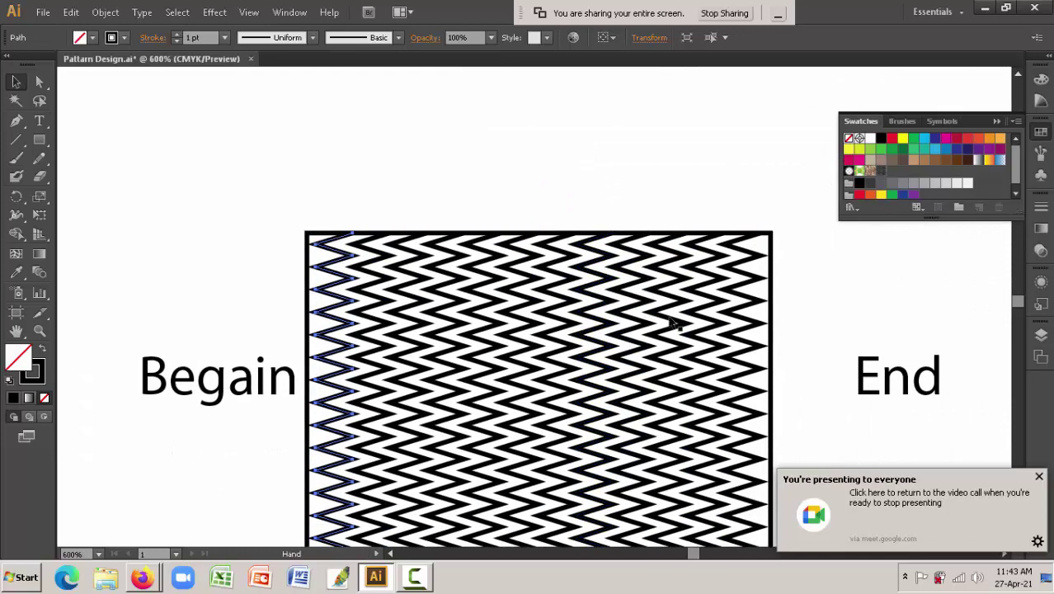
{"action": "left_click_drag", "start_coordinate": [747, 231], "coordinate": [790, 307]}
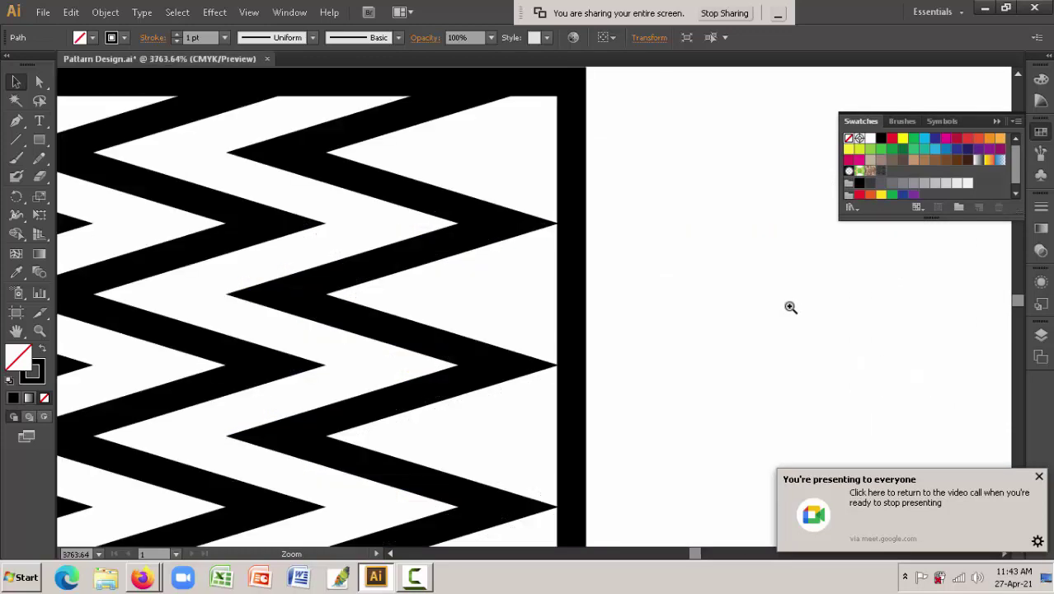
{"action": "left_click", "coordinate": [474, 237]}
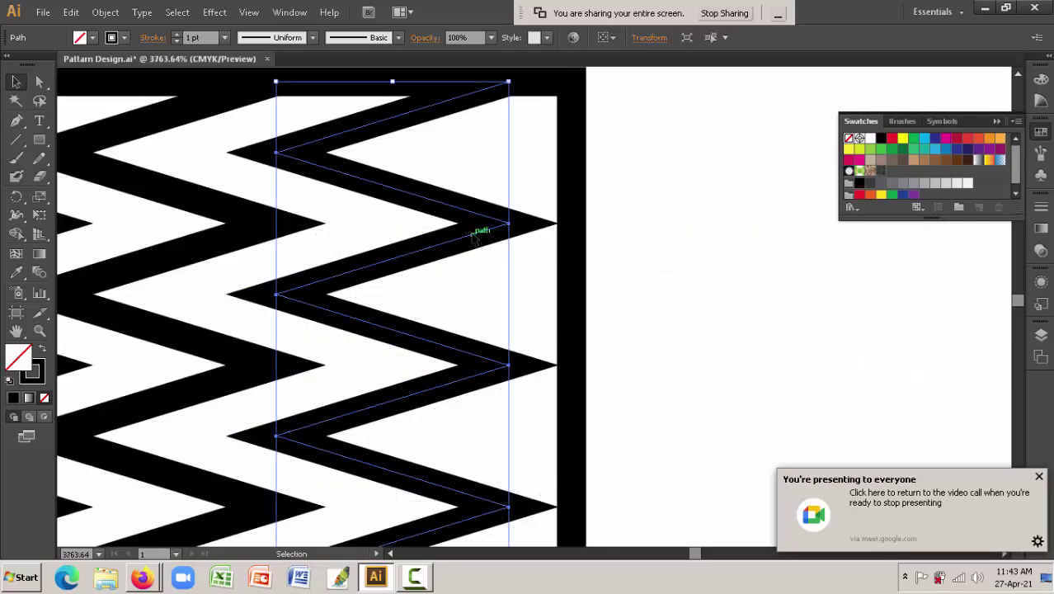
{"action": "key", "text": "Right"}
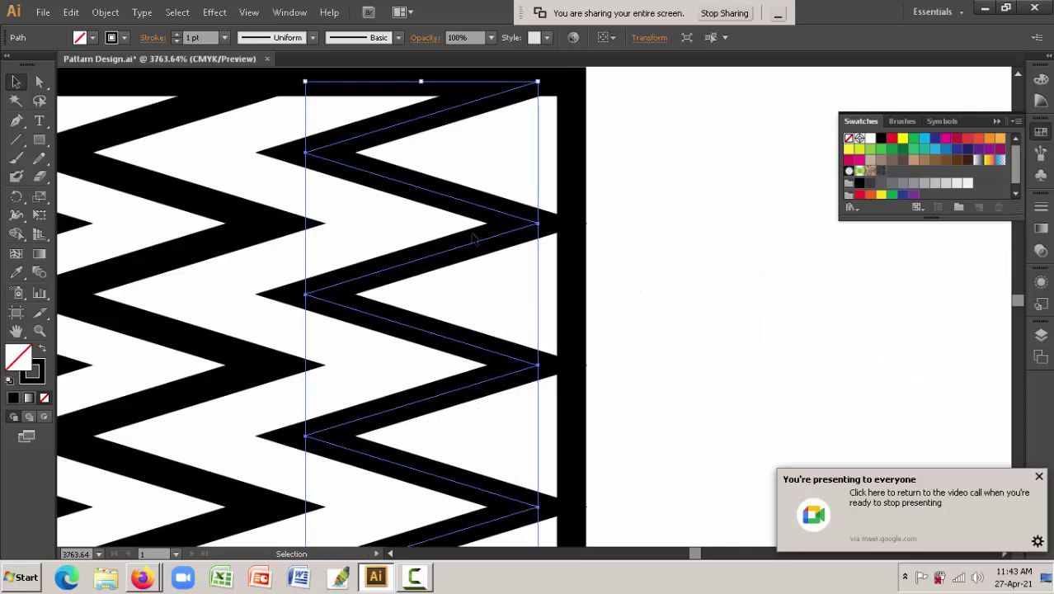
- Zoom out to the whole square and marquee-select all the zigzag lines
{"action": "key", "text": "z"}
{"action": "left_click", "coordinate": [330, 284], "text": "alt"}
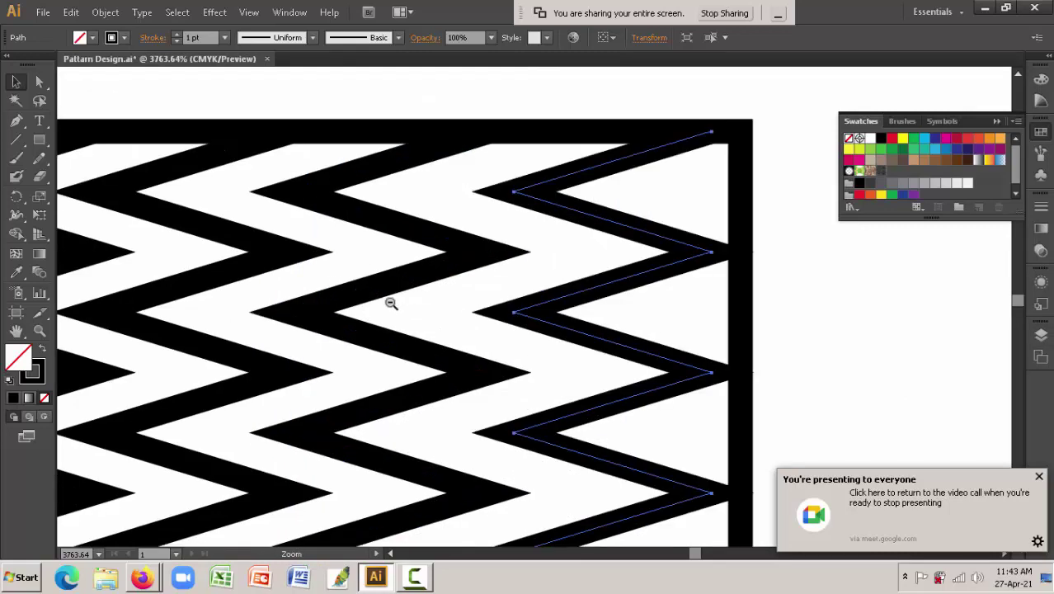
{"action": "left_click", "coordinate": [429, 309], "text": "alt"}
{"action": "left_click", "coordinate": [429, 309], "text": "alt"}
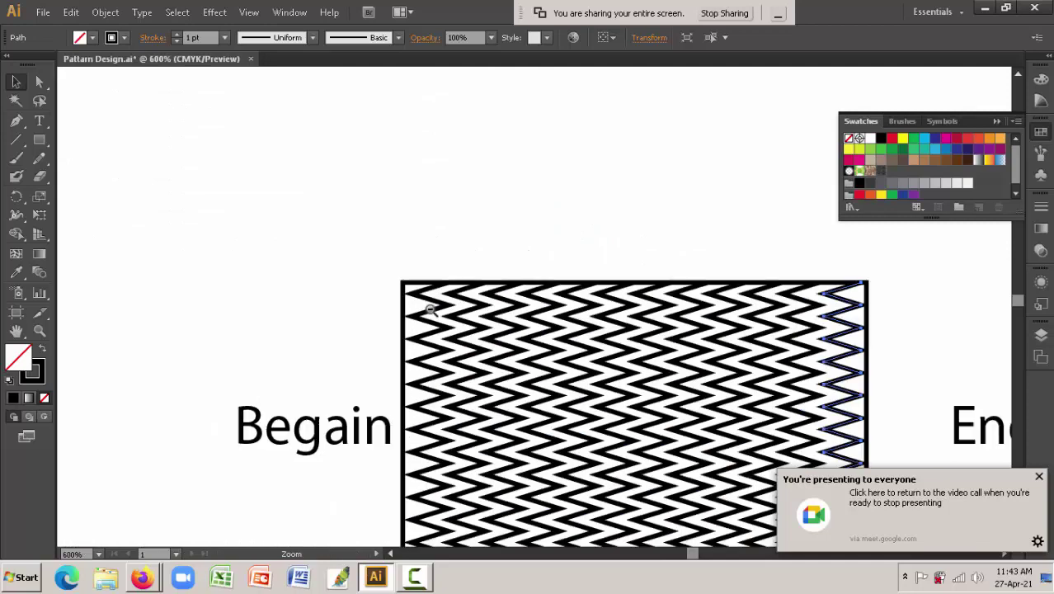
{"action": "key", "text": "v"}
{"action": "mouse_move", "coordinate": [432, 264]}
{"action": "left_mouse_down"}
{"action": "mouse_move", "coordinate": [813, 375]}
{"action": "mouse_move", "coordinate": [854, 371]}
{"action": "left_mouse_up"}
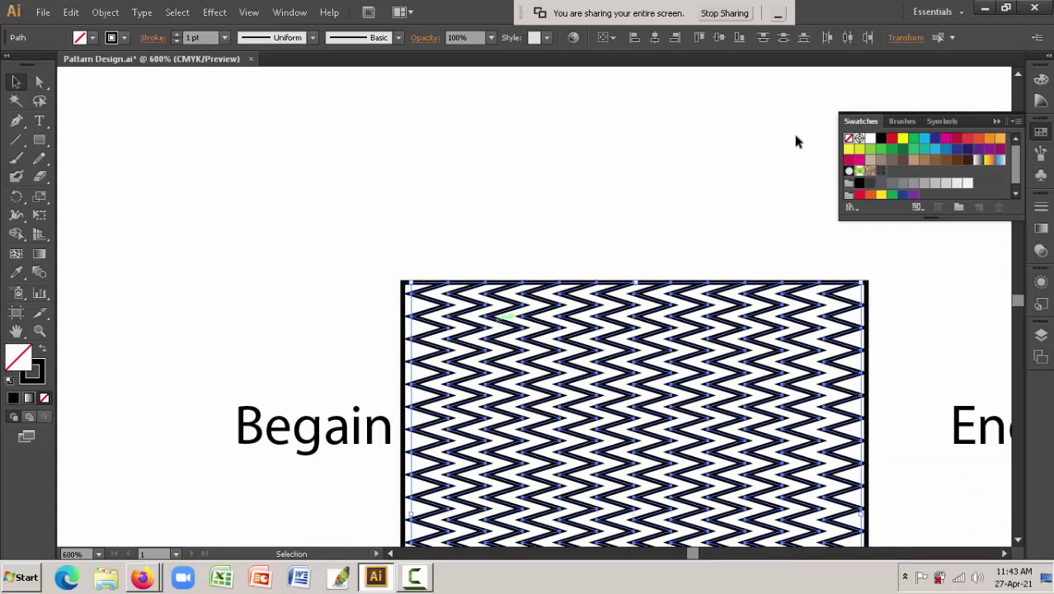
- Distribute the zigzag lines evenly, then marquee-select all of them
{"action": "left_click", "coordinate": [823, 38]}
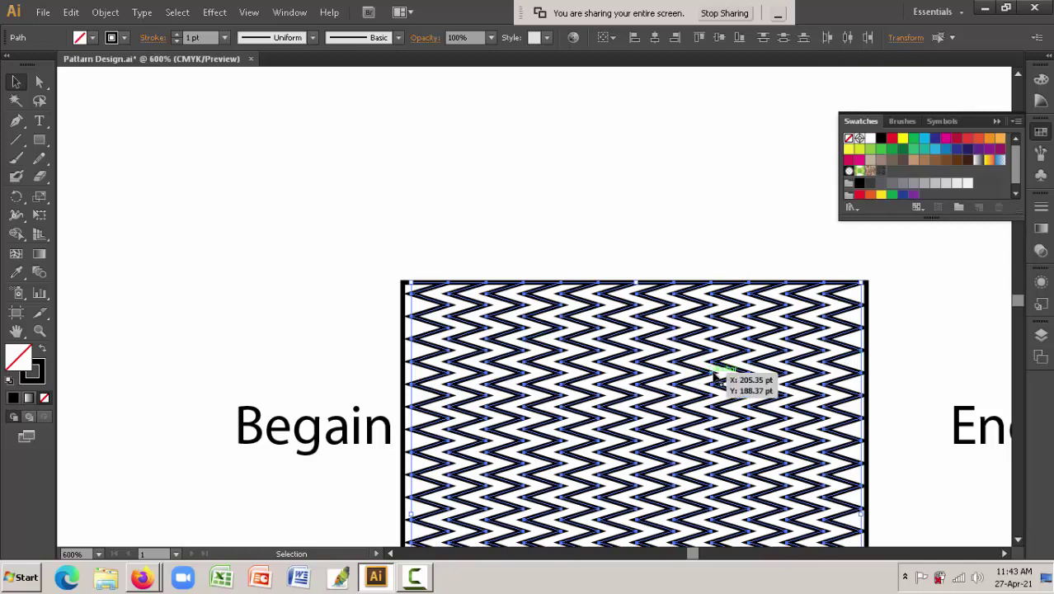
{"action": "left_click", "coordinate": [627, 350], "text": "ctrl+alt"}
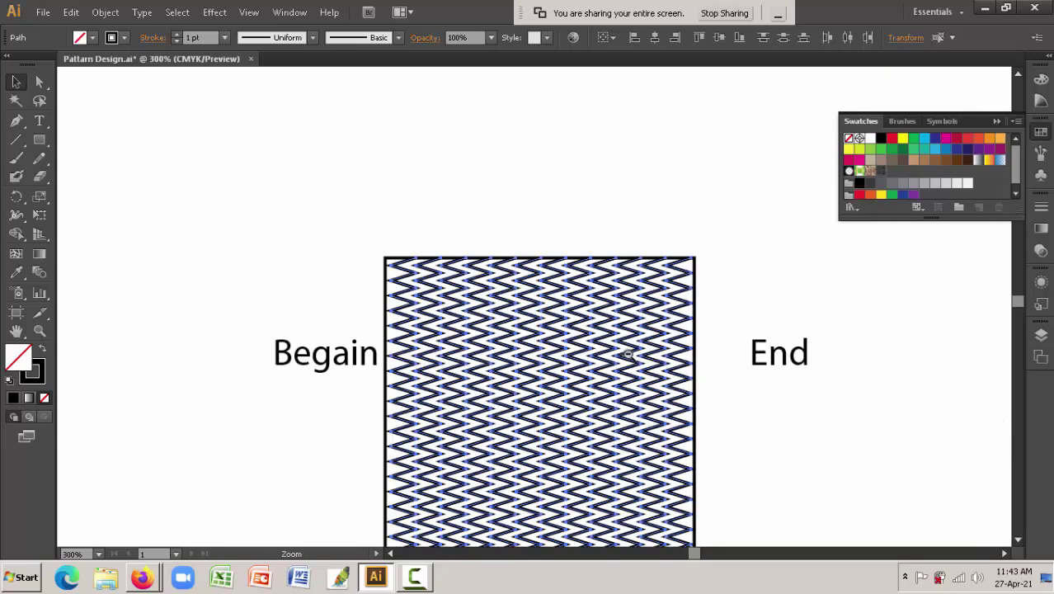
{"action": "left_click", "coordinate": [627, 353], "text": "ctrl+alt"}
{"action": "left_click", "coordinate": [629, 280]}
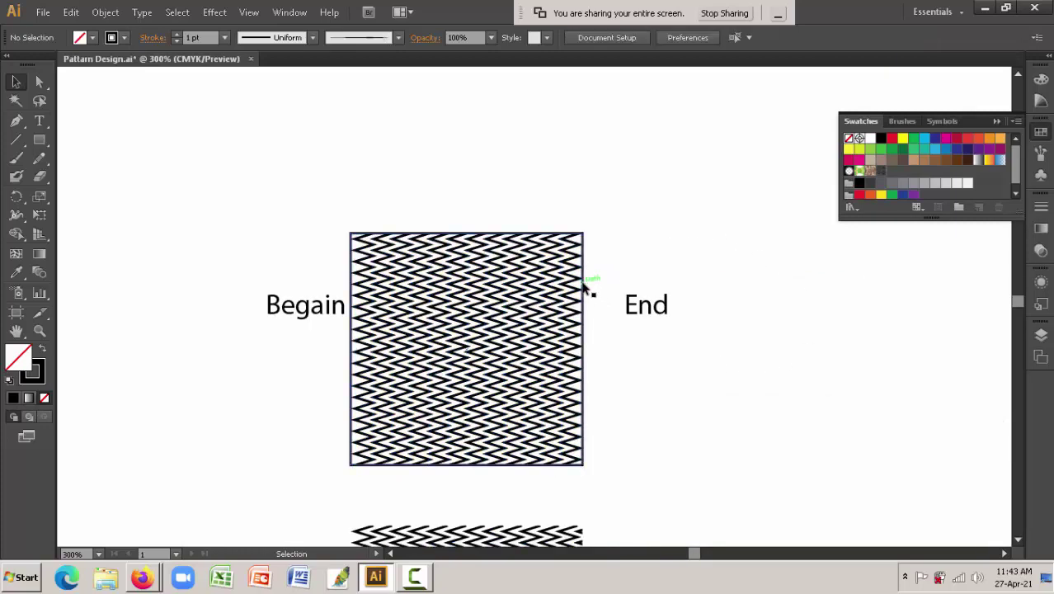
{"action": "left_click", "coordinate": [585, 286]}
{"action": "left_click", "coordinate": [638, 275]}
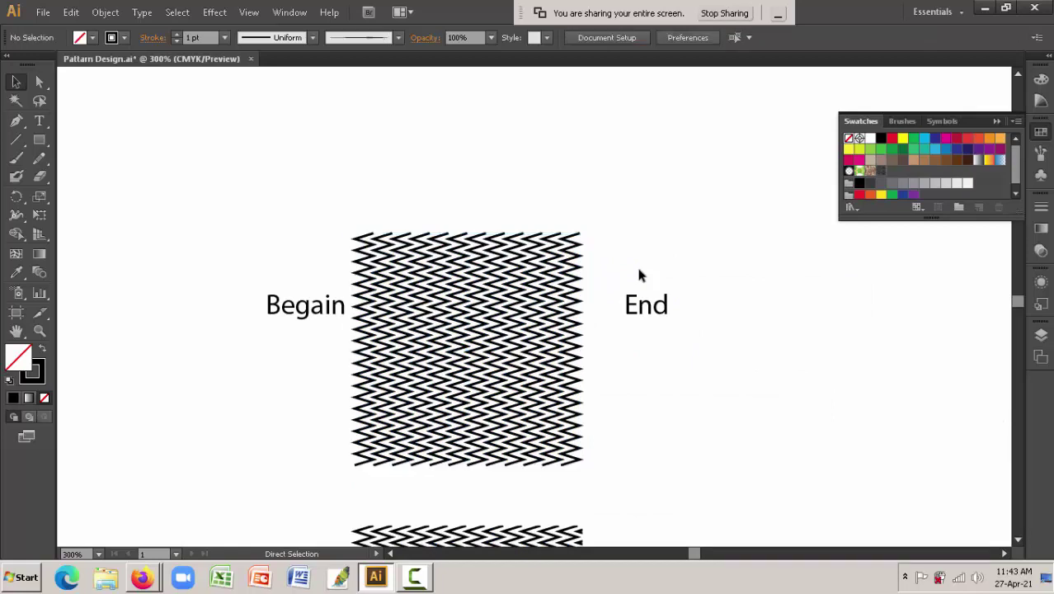
{"action": "left_click_drag", "start_coordinate": [356, 219], "coordinate": [590, 473]}
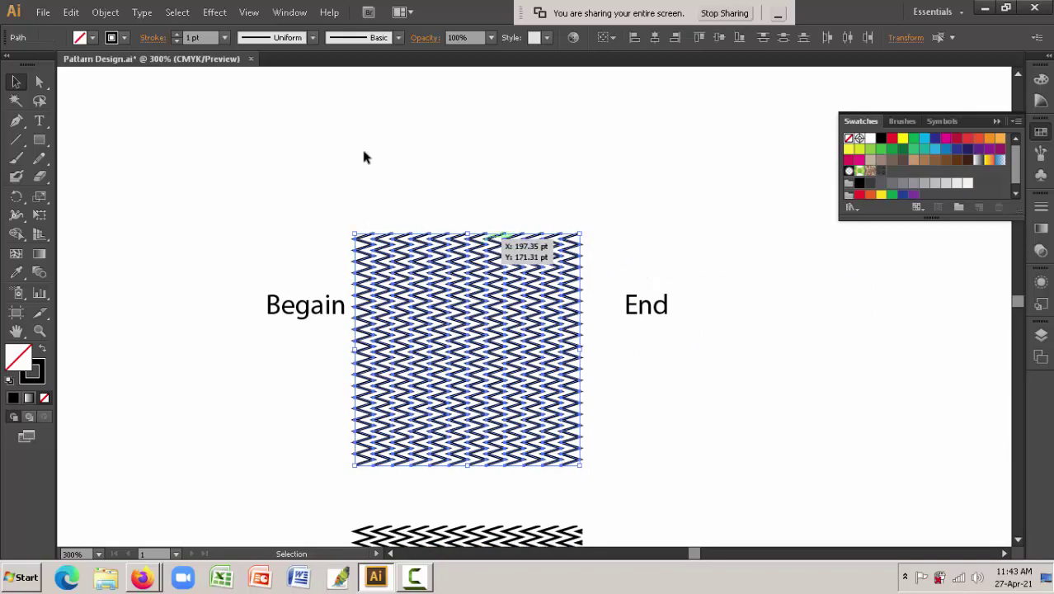
- Turn the selected zigzag lines into a new pattern swatch via Object > Pattern > Make
{"action": "left_click", "coordinate": [105, 13]}
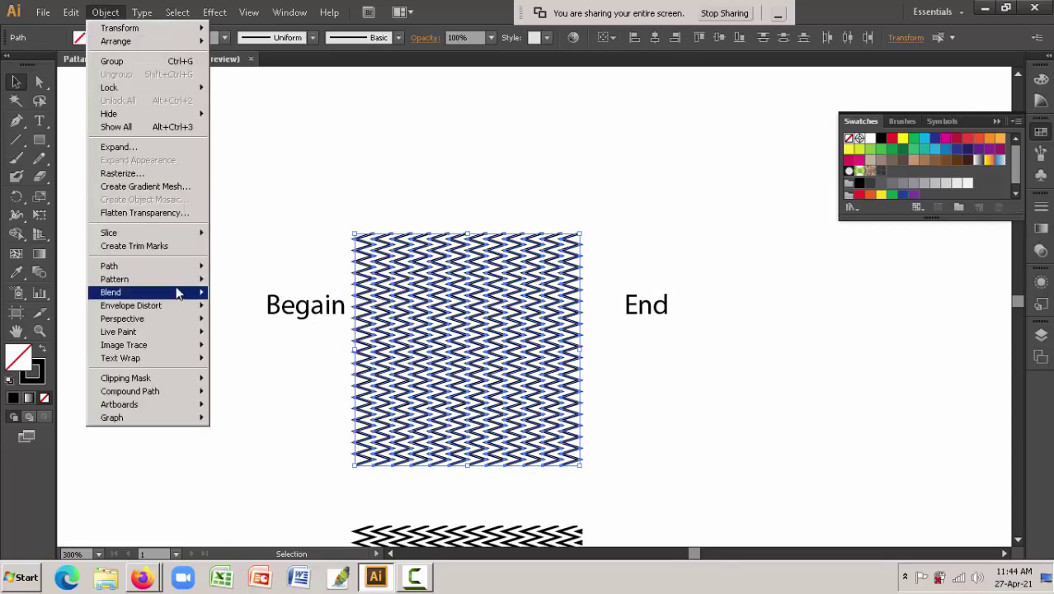
{"action": "mouse_move", "coordinate": [115, 279]}
{"action": "left_click", "coordinate": [257, 282]}
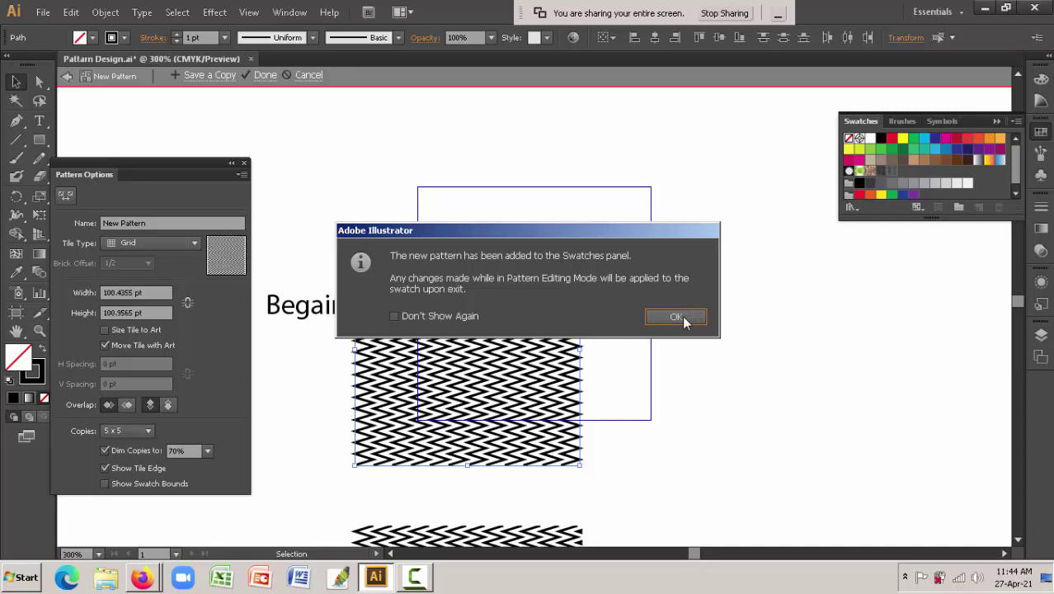
{"action": "left_click", "coordinate": [684, 318]}
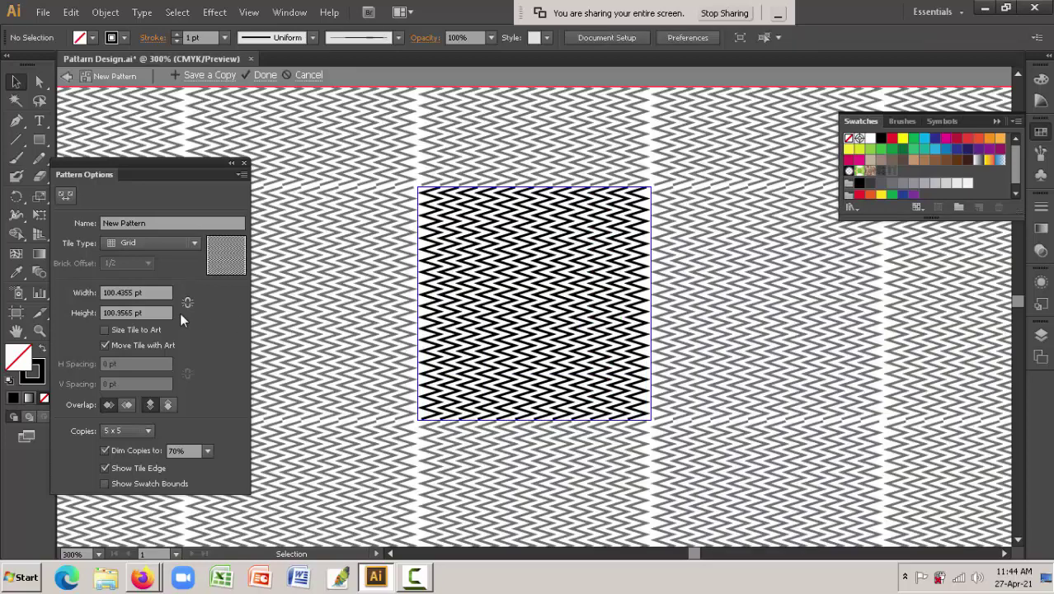
- Set the pattern tile Width and Height to 100 pt in Pattern Options
{"action": "left_click", "coordinate": [132, 293]}
{"action": "type", "text": "5"}
{"action": "left_click_drag", "start_coordinate": [116, 313], "coordinate": [138, 312]}
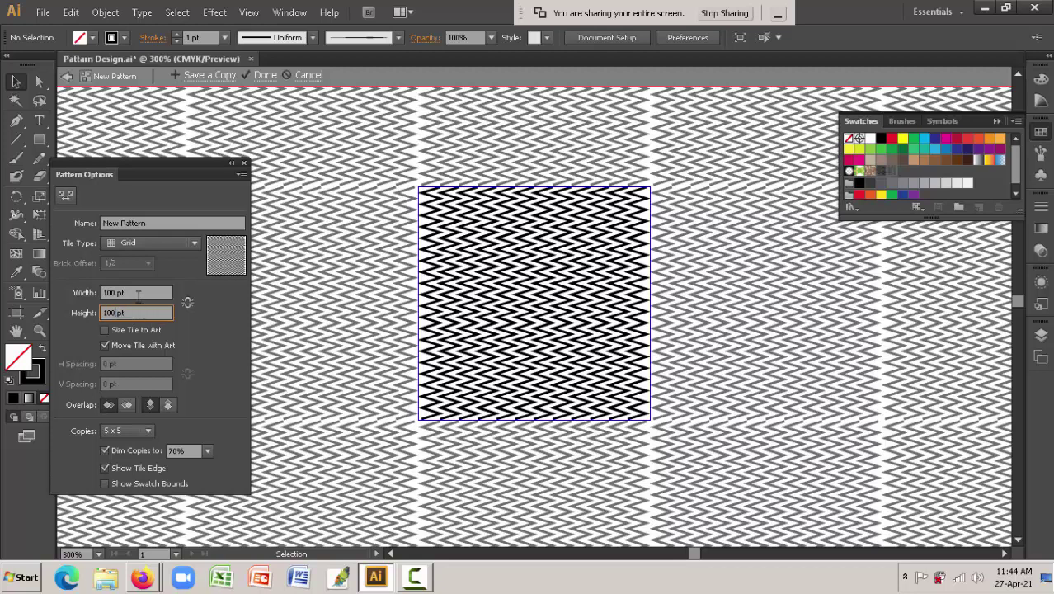
{"action": "left_click", "coordinate": [137, 294]}
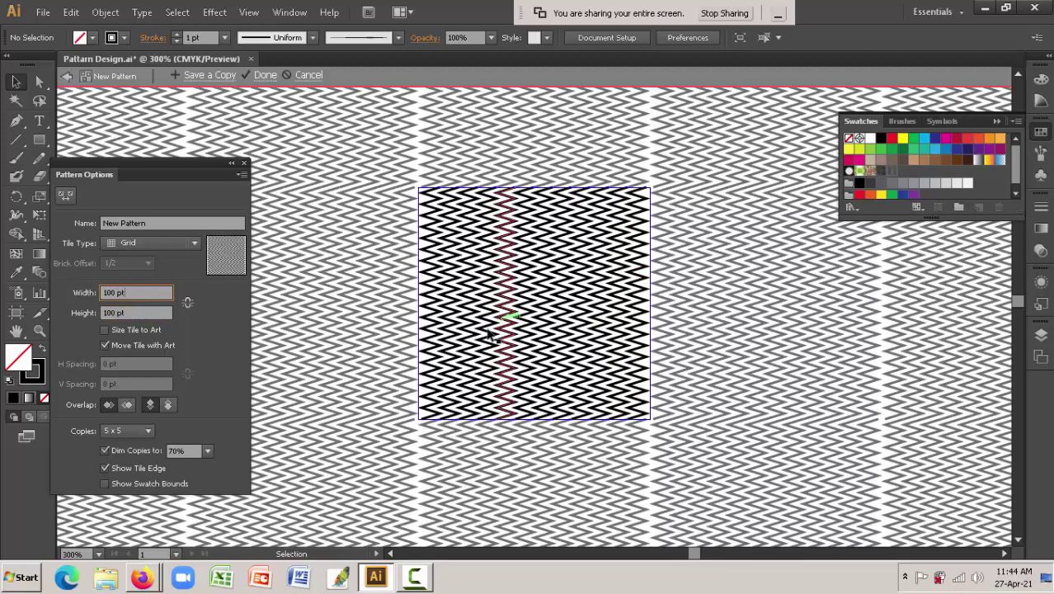
{"action": "left_click", "coordinate": [410, 350]}
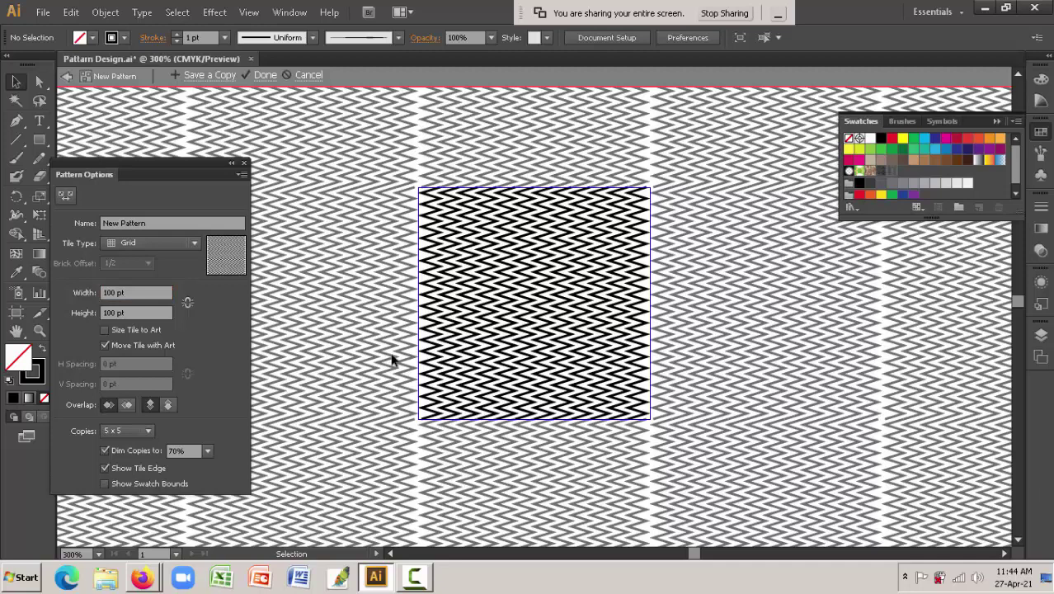
- Zoom in and out around the pattern tile to inspect its seams, then pan to centre it
{"action": "key", "text": "z"}
{"action": "left_click_drag", "start_coordinate": [345, 410], "coordinate": [439, 457]}
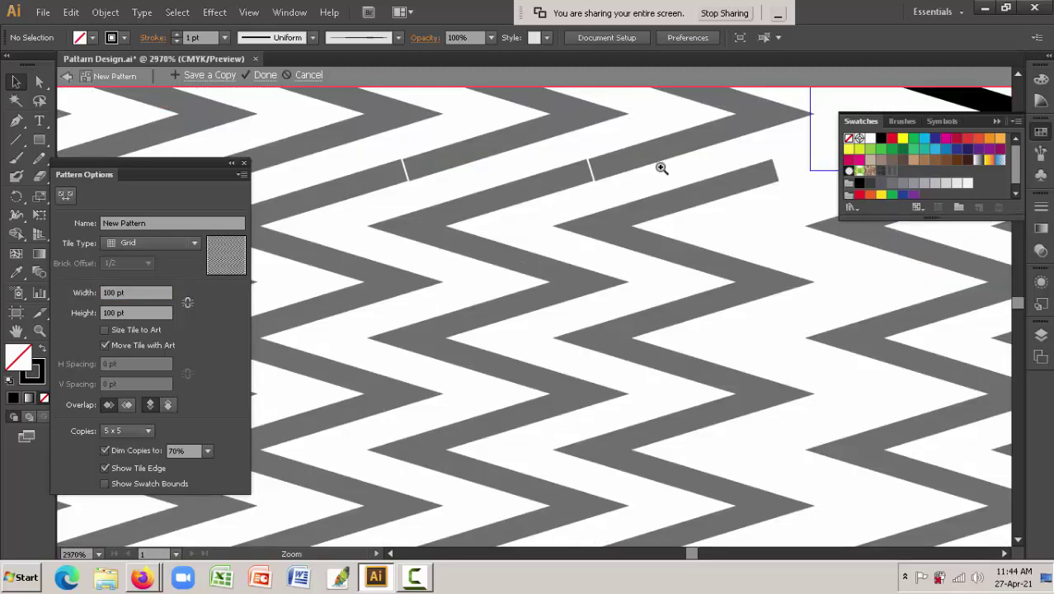
{"action": "left_click", "coordinate": [591, 170], "text": "ctrl+alt"}
{"action": "left_click", "coordinate": [540, 330], "text": "ctrl+alt"}
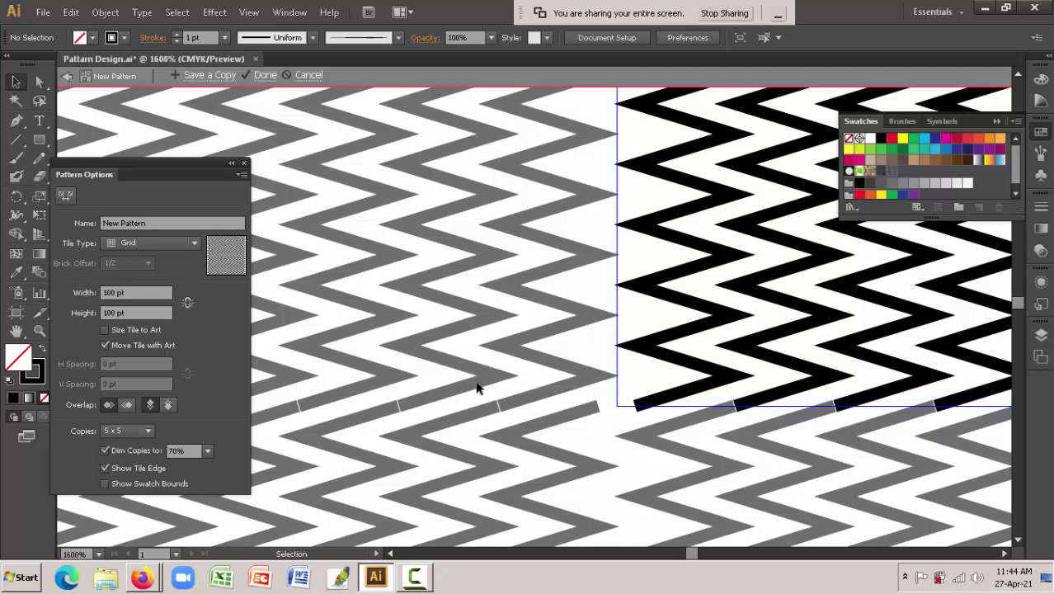
{"action": "key", "text": "ctrl+alt+space"}
{"action": "left_click", "coordinate": [659, 424], "text": "ctrl+alt"}
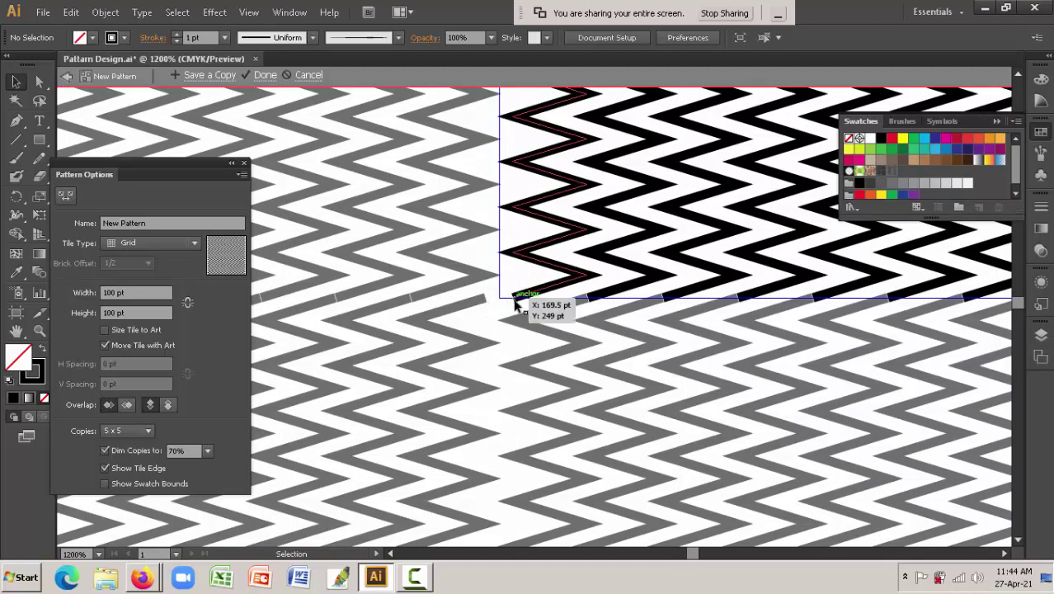
{"action": "key", "text": "ctrl+space"}
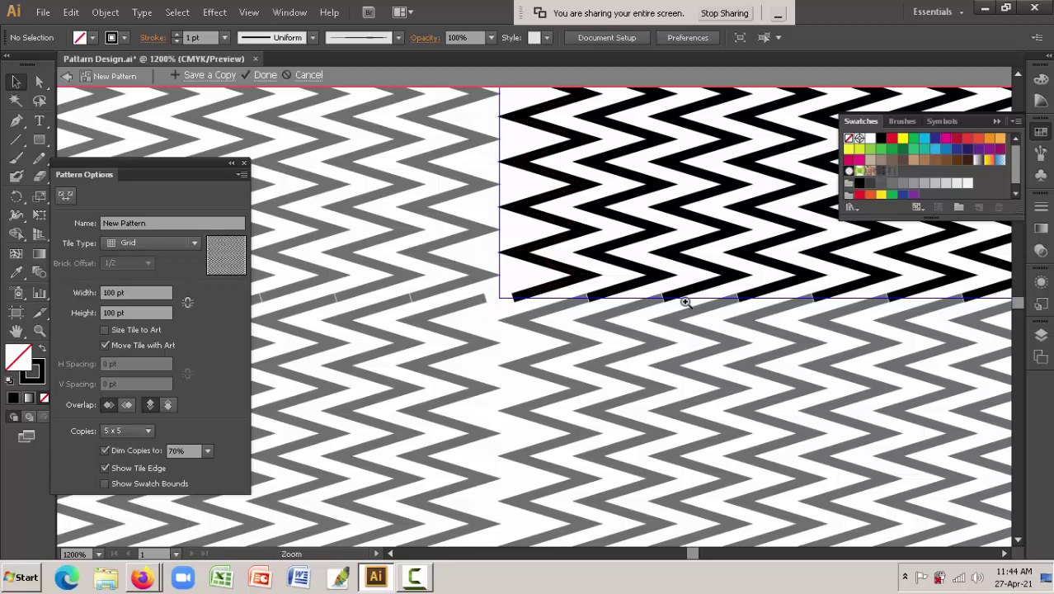
{"action": "left_click", "coordinate": [685, 302], "text": "ctrl+alt"}
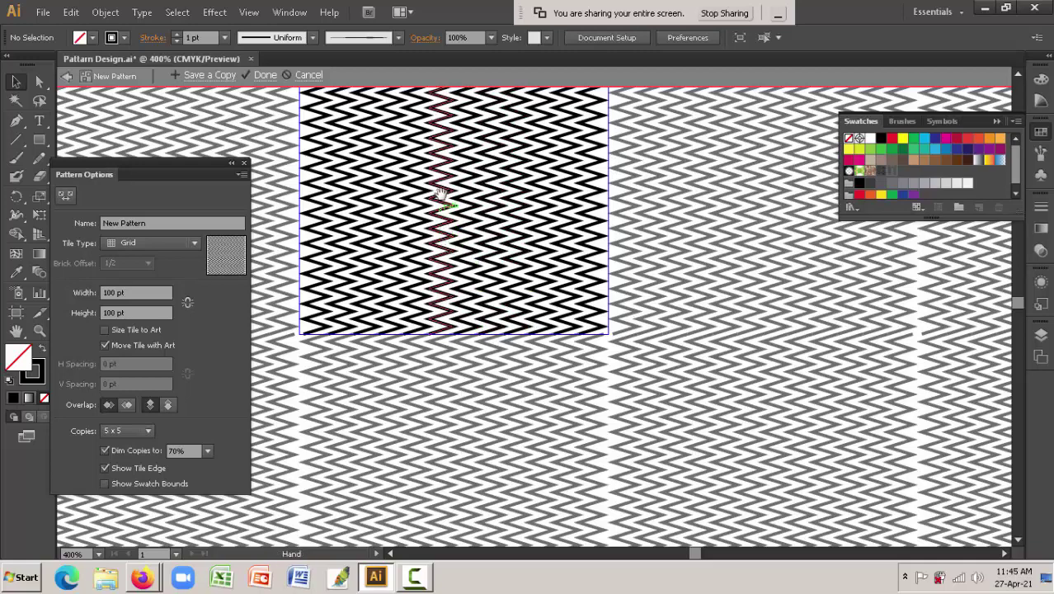
{"action": "left_click_drag", "start_coordinate": [440, 248], "coordinate": [449, 307]}
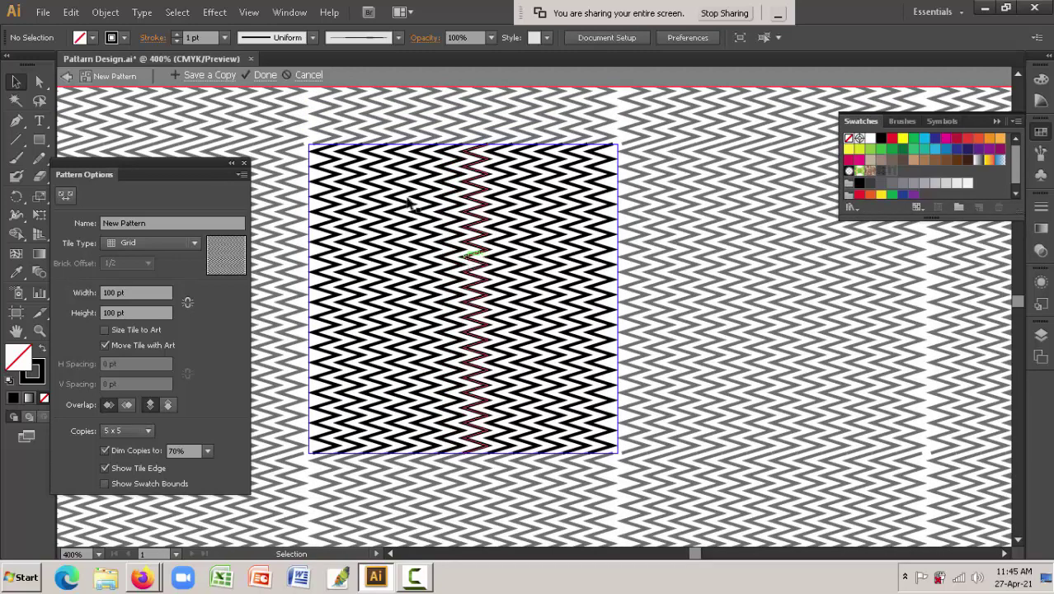
- Exit pattern editing and switch to the Direct Selection tool
{"action": "left_click", "coordinate": [316, 75]}
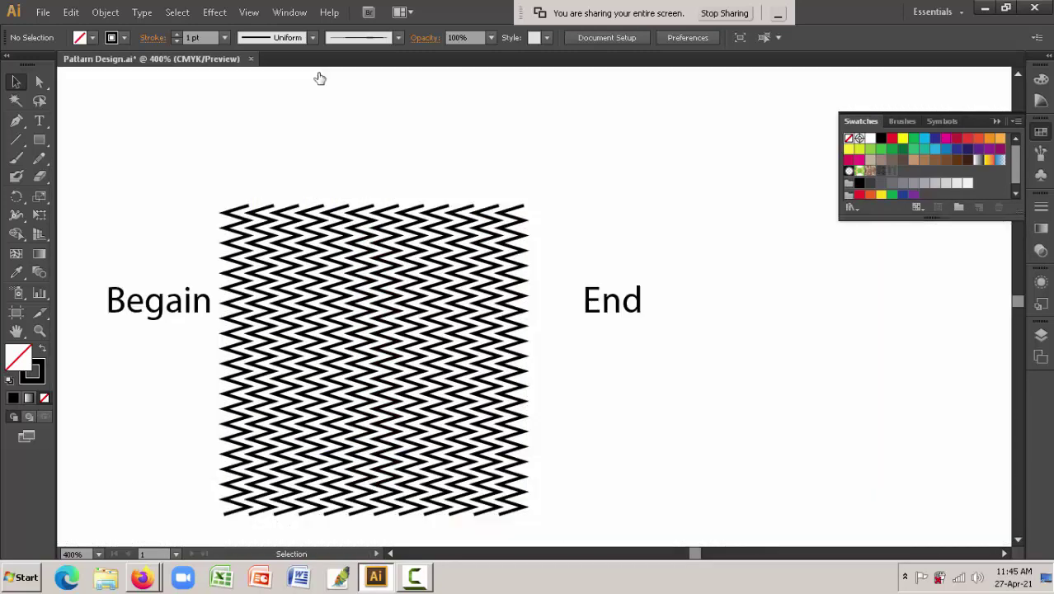
{"action": "key", "text": "a"}
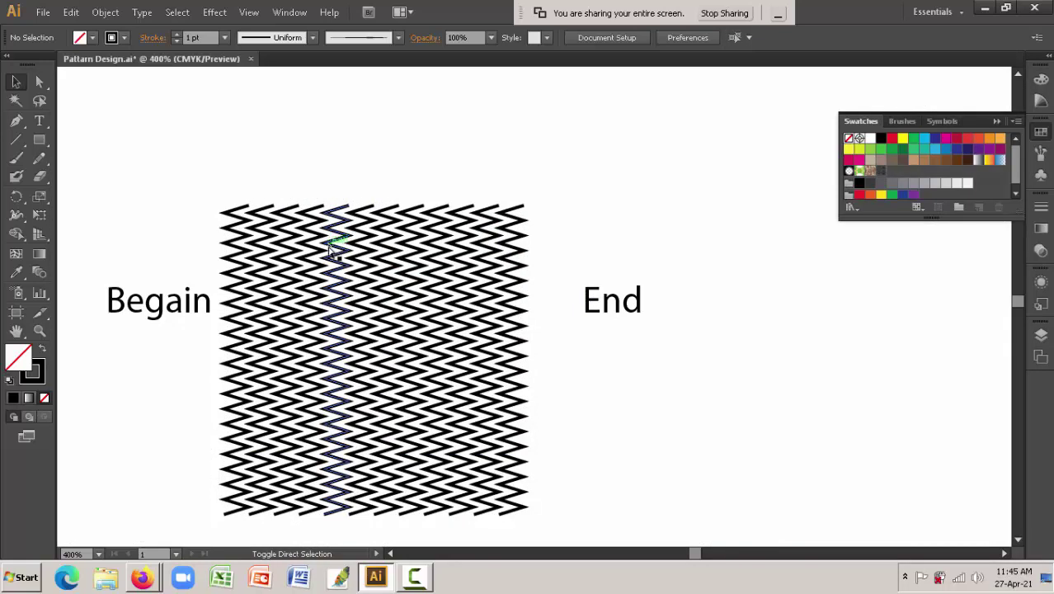
{"action": "left_click", "coordinate": [428, 270]}
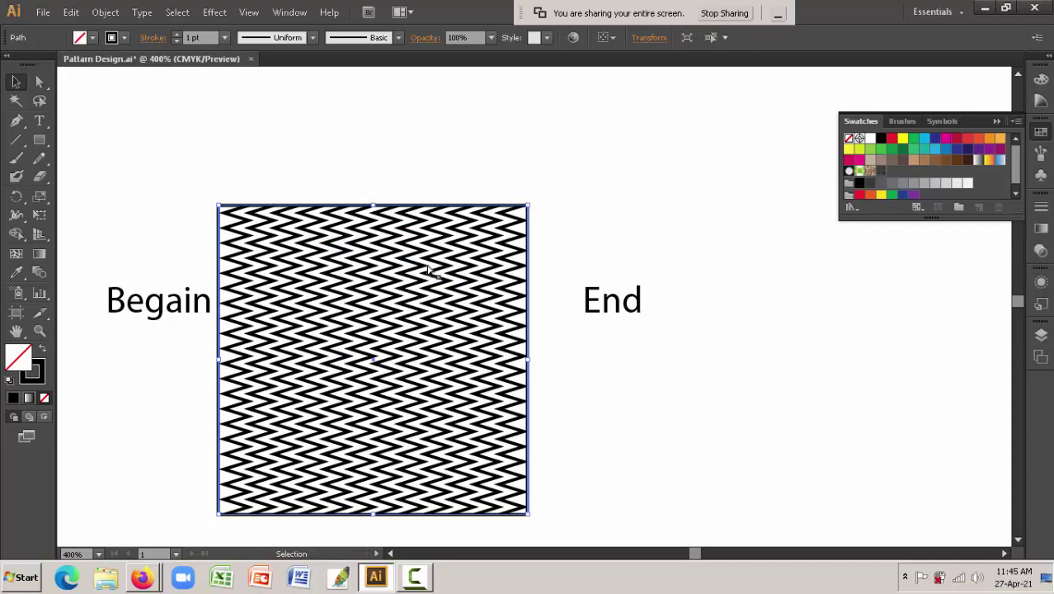
{"action": "left_click", "coordinate": [613, 195]}
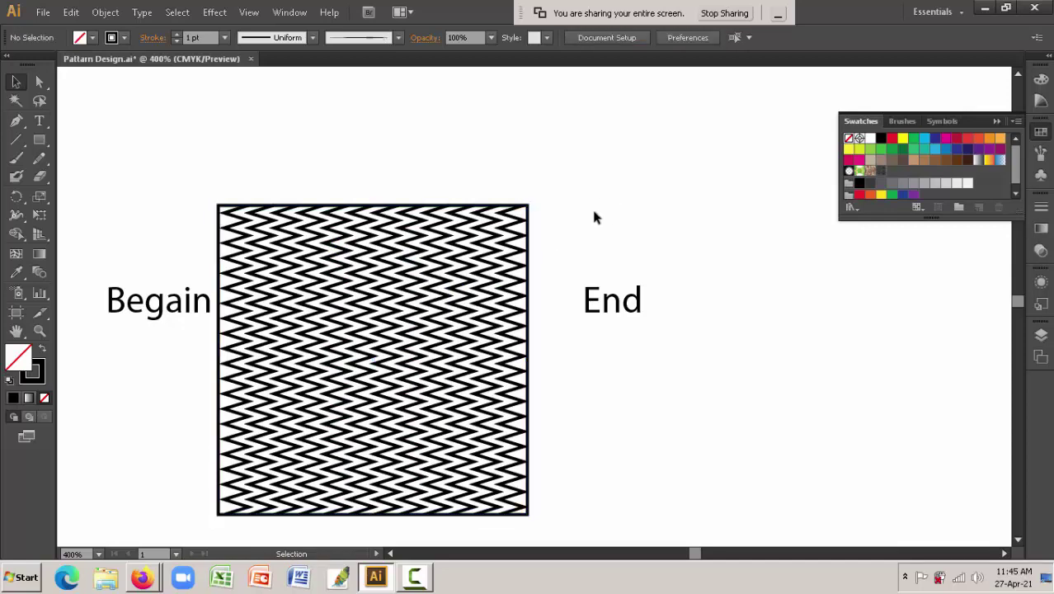
{"action": "left_click", "coordinate": [118, 13]}
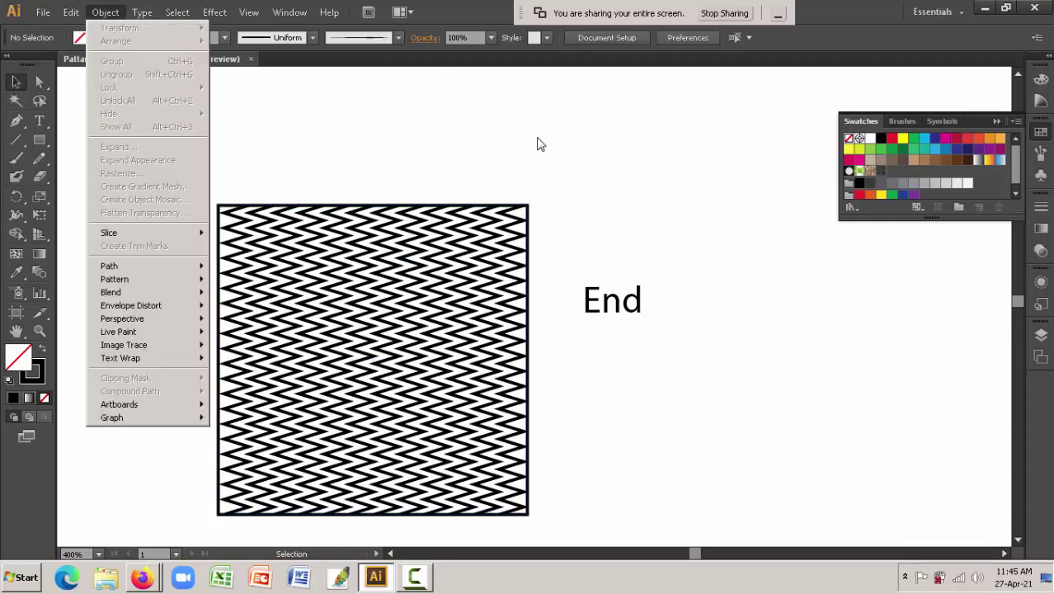
{"action": "left_click", "coordinate": [591, 148]}
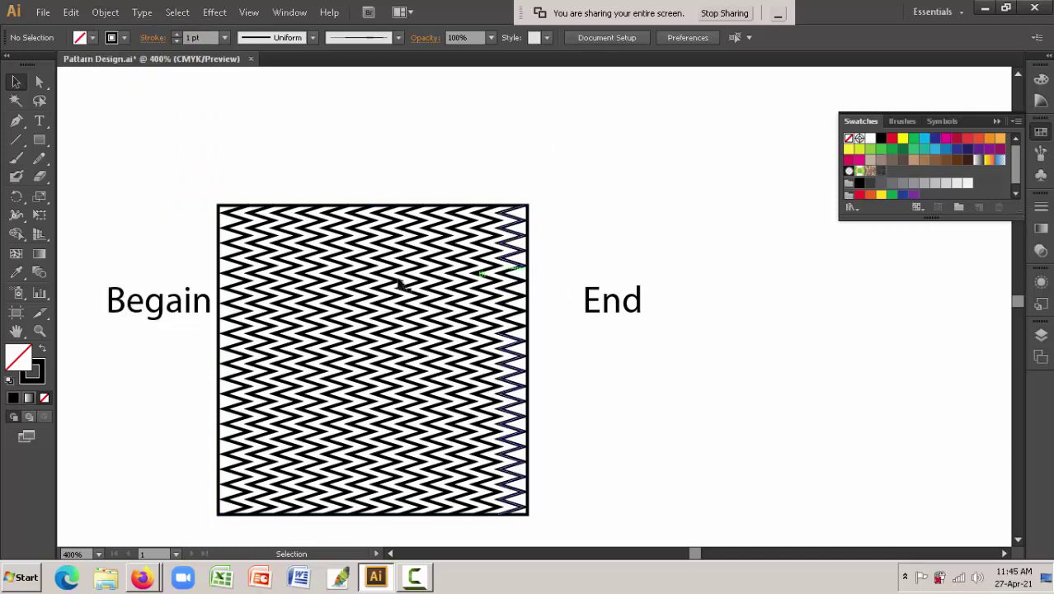
- Select all zigzag lines in the square, leaving out the left and right edge lines
{"action": "left_click_drag", "start_coordinate": [232, 189], "coordinate": [520, 321]}
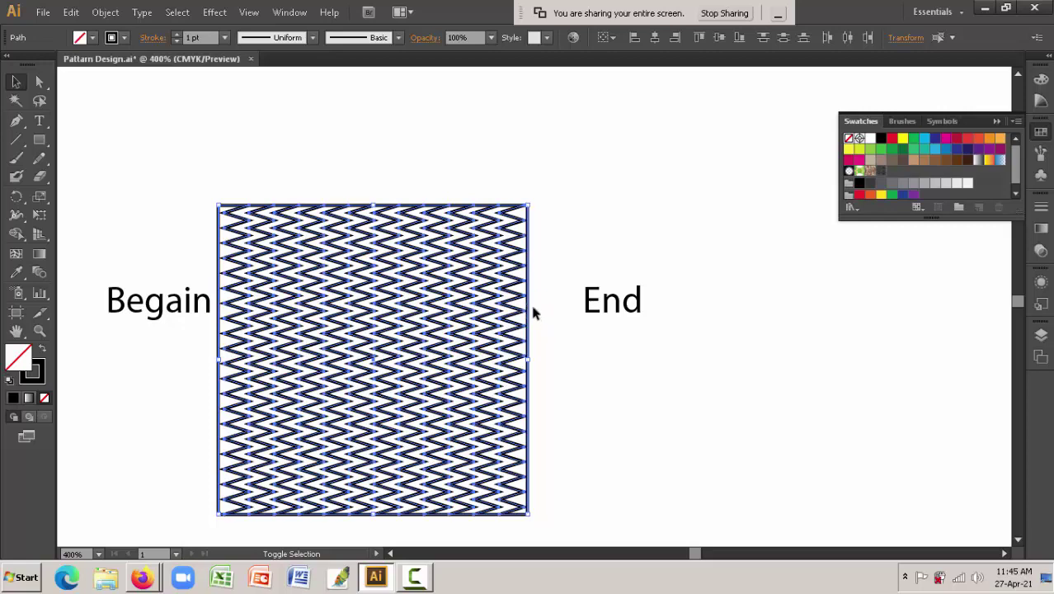
{"action": "left_click", "coordinate": [522, 308], "text": "shift"}
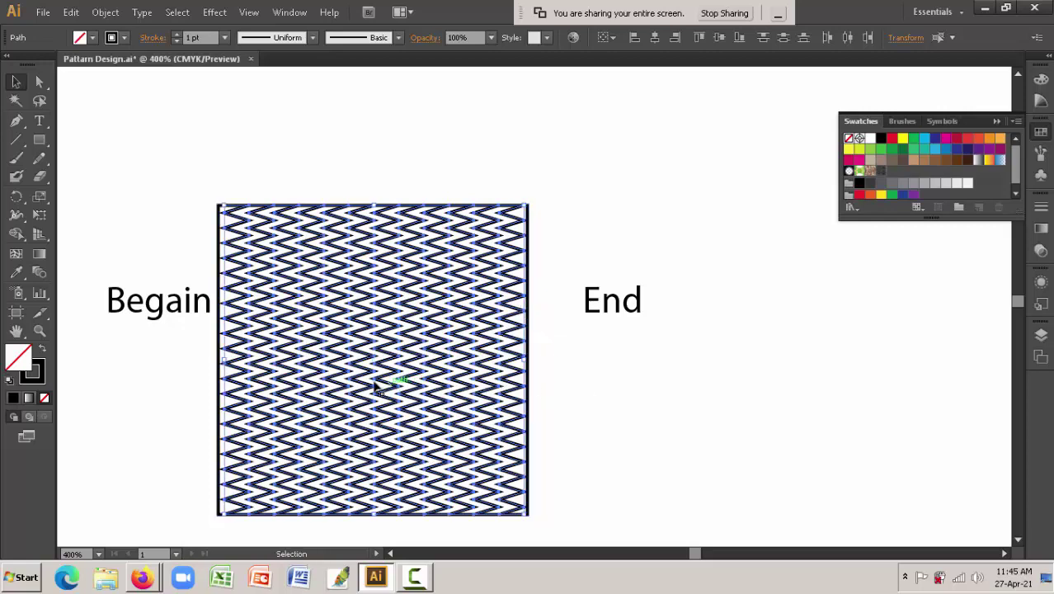
{"action": "left_click_drag", "start_coordinate": [235, 201], "coordinate": [301, 237]}
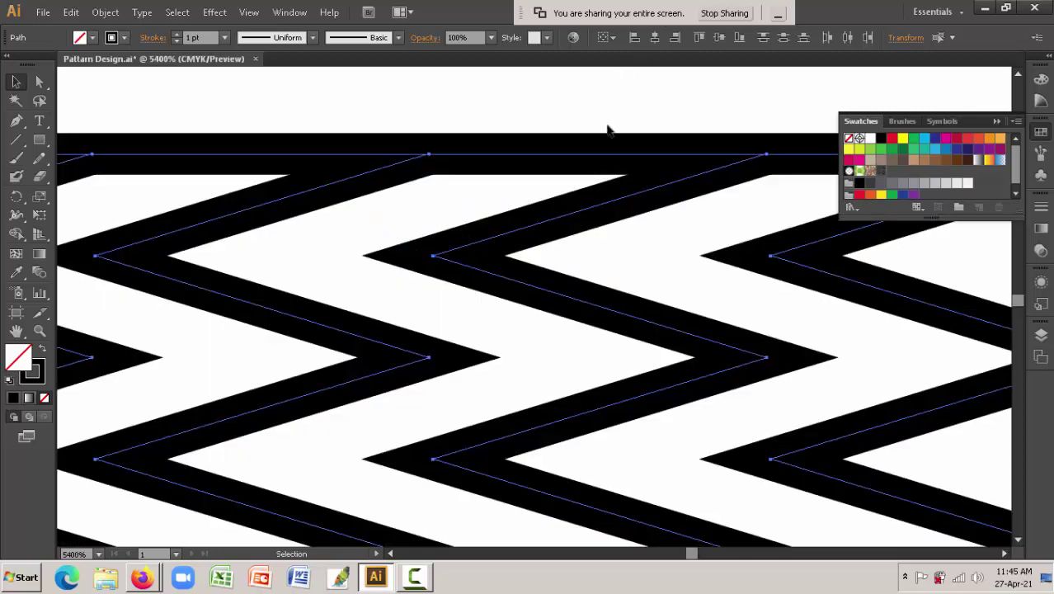
- Nudge the selected zigzag lines up so their tips poke just above the square's top edge
{"action": "left_click", "coordinate": [588, 228], "text": "ctrl+alt"}
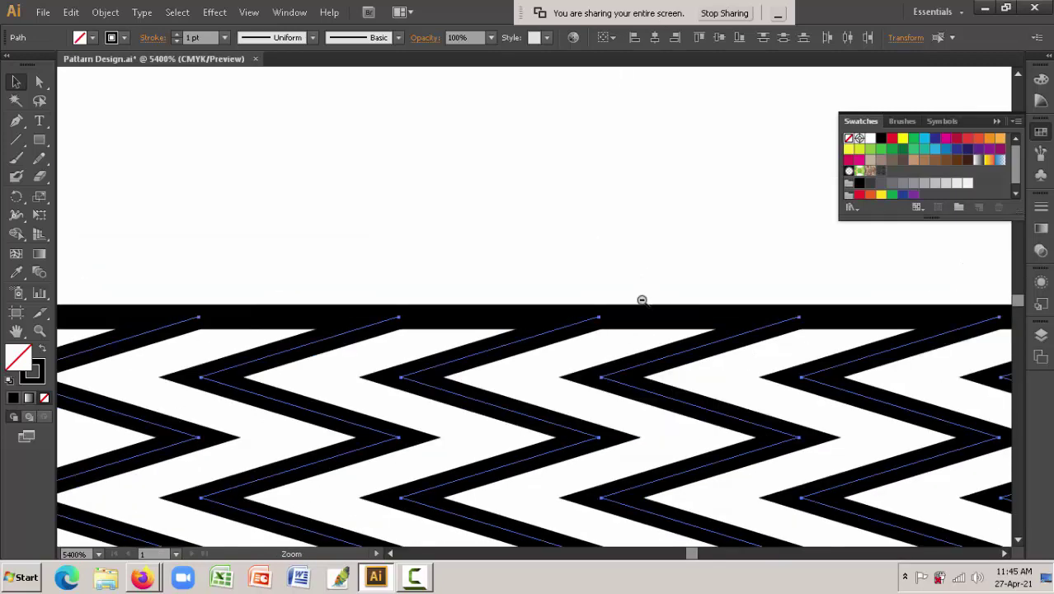
{"action": "left_click", "coordinate": [633, 341], "text": "ctrl+alt"}
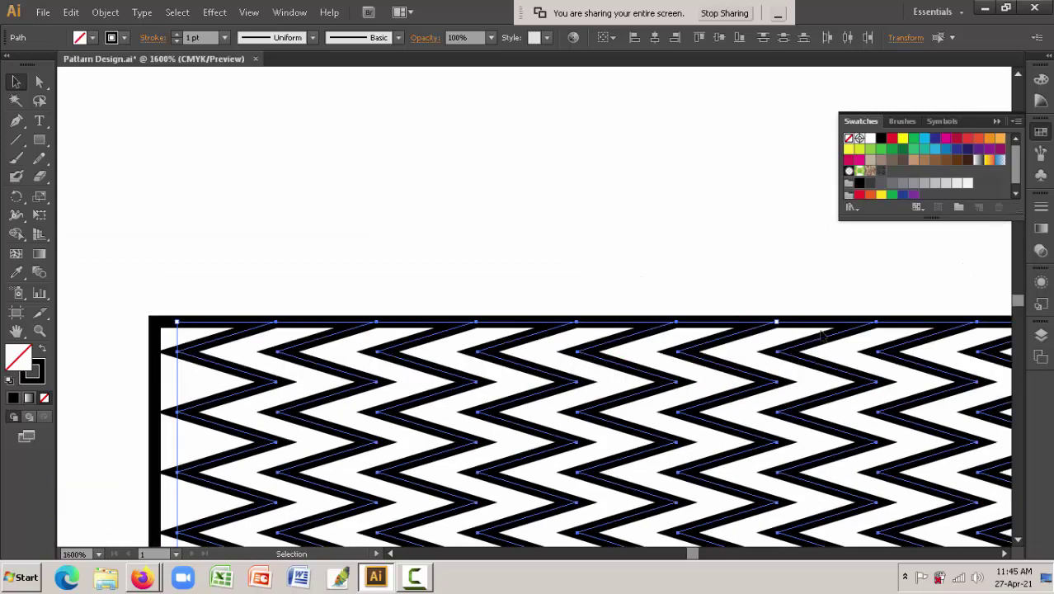
{"action": "left_click", "coordinate": [776, 322]}
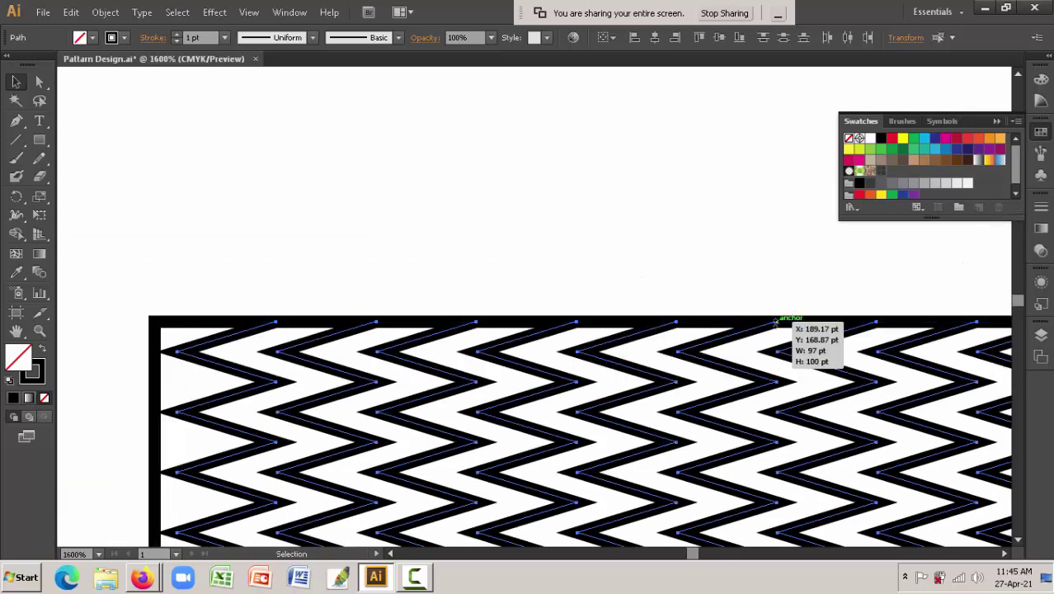
{"action": "left_click_drag", "start_coordinate": [775, 318], "coordinate": [773, 305]}
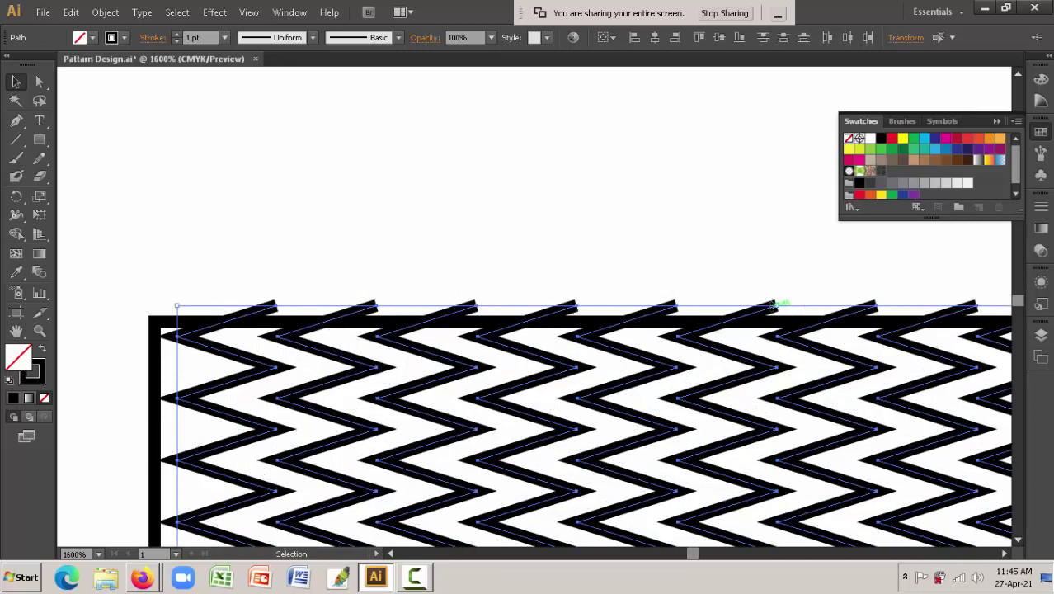
{"action": "left_click", "coordinate": [671, 191]}
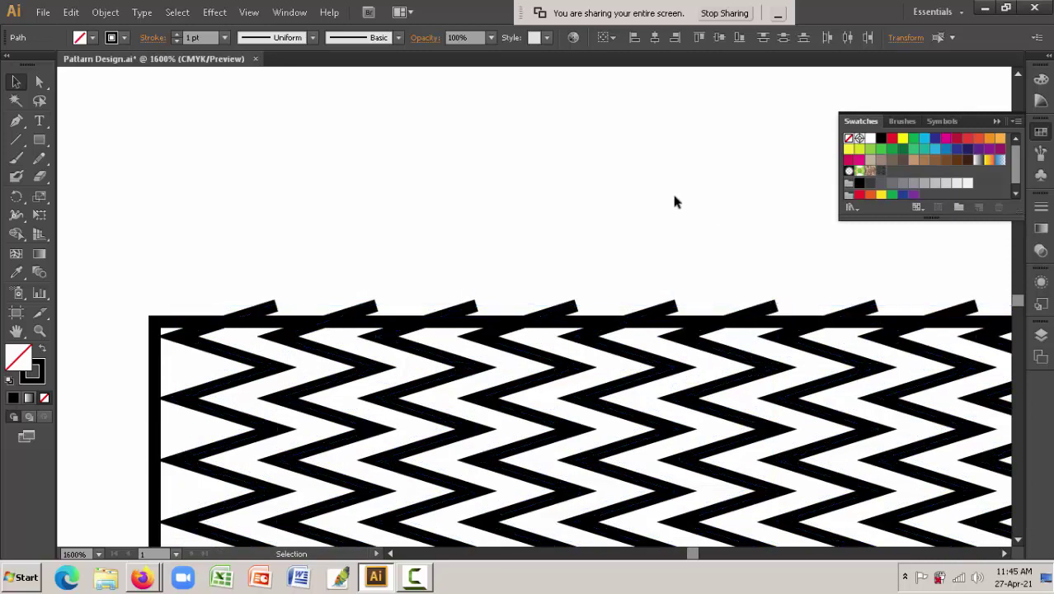
{"action": "left_click", "coordinate": [652, 364], "text": "ctrl+alt"}
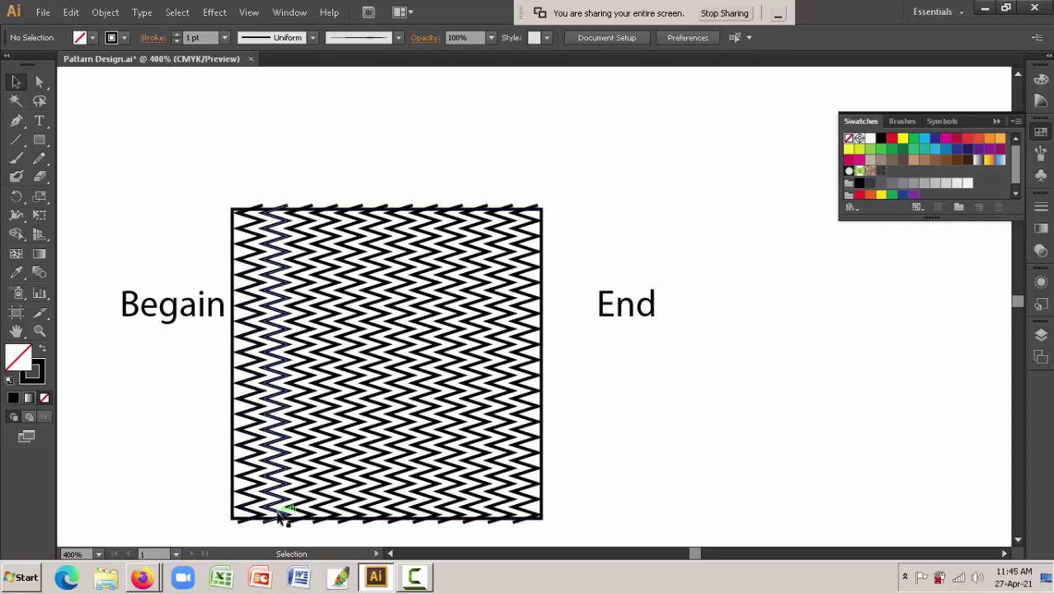
- Select the rightmost zigzag and nudge it with the arrow keys
{"action": "left_click", "coordinate": [532, 334]}
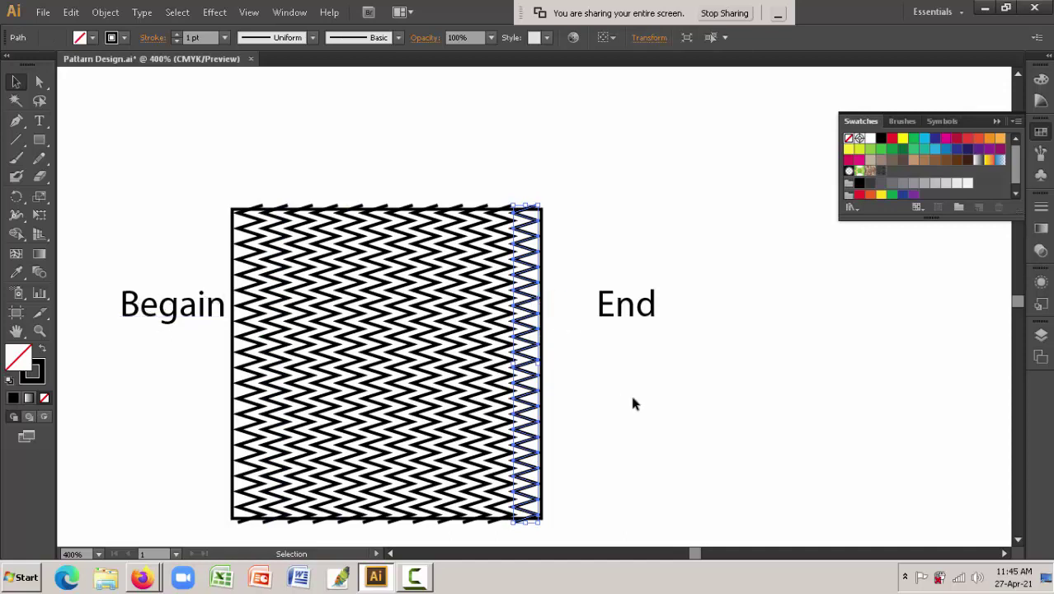
{"action": "key", "text": "shift"}
{"action": "key", "text": "shift+Right"}
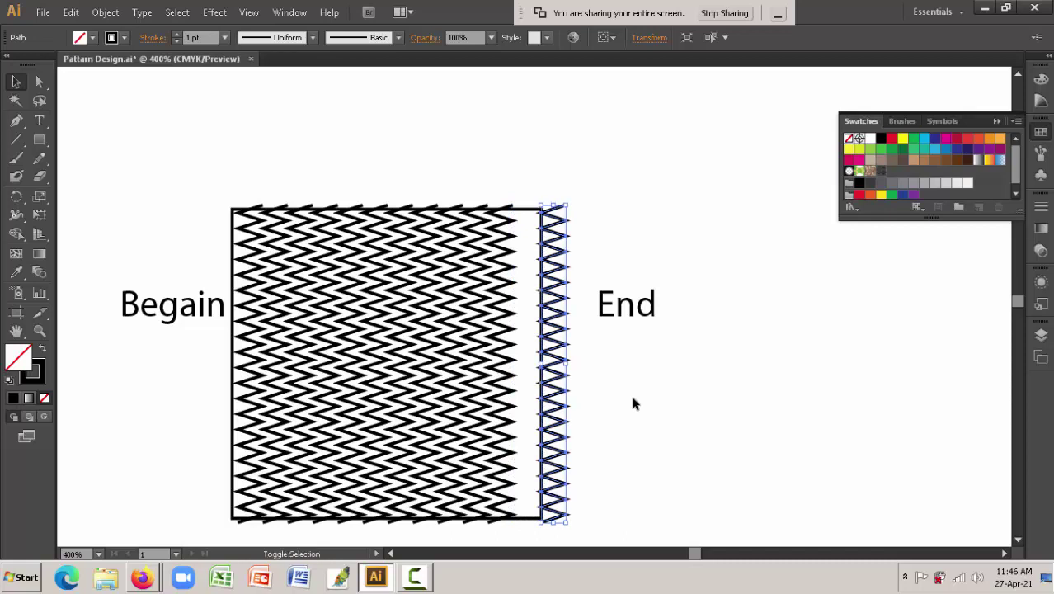
{"action": "key", "text": "shift+Left"}
{"action": "key", "text": "Right"}
{"action": "key", "text": "Right"}
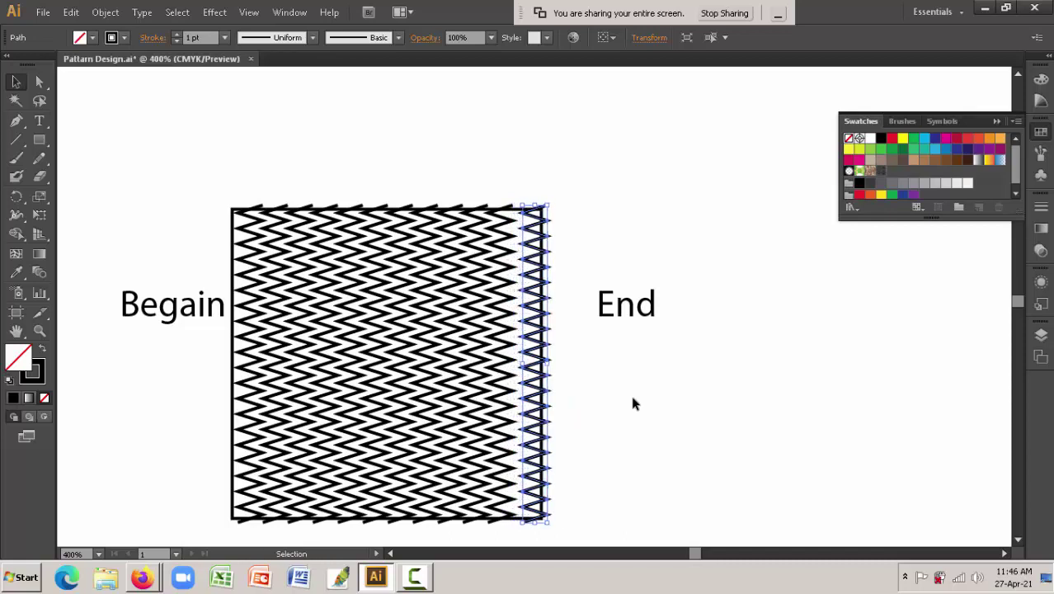
{"action": "key", "text": "Right"}
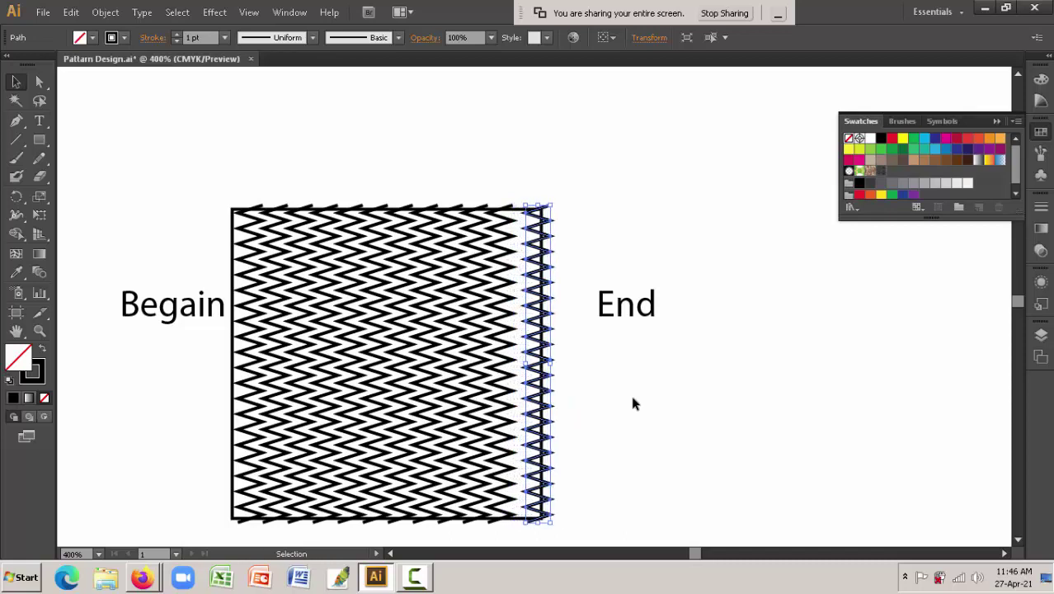
{"action": "key", "text": "Left"}
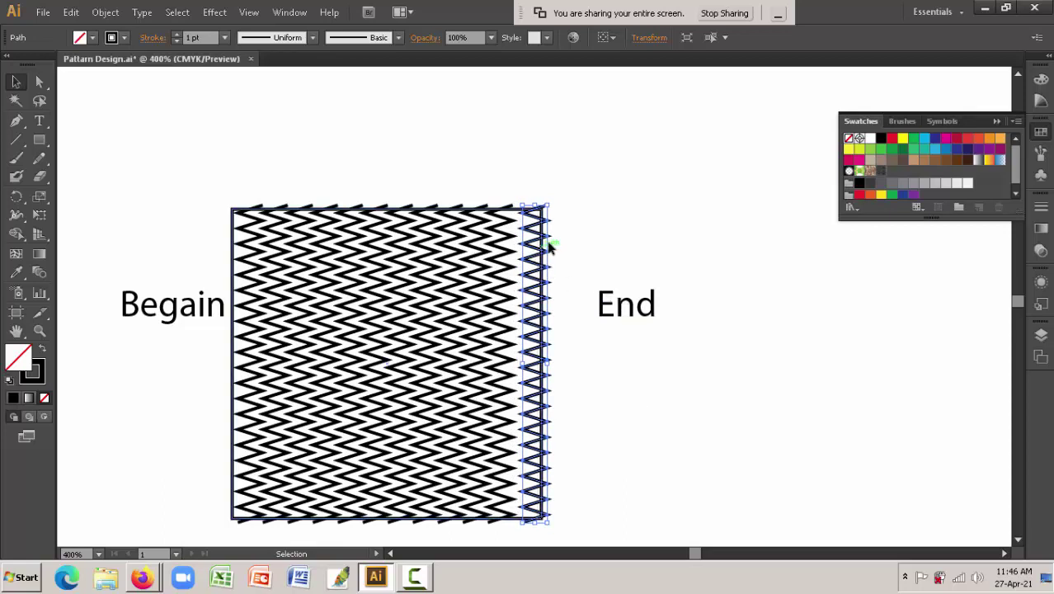
- Move the rightmost zigzag 100 pt left using the Transform X value and check its alignment
{"action": "left_click", "coordinate": [650, 38]}
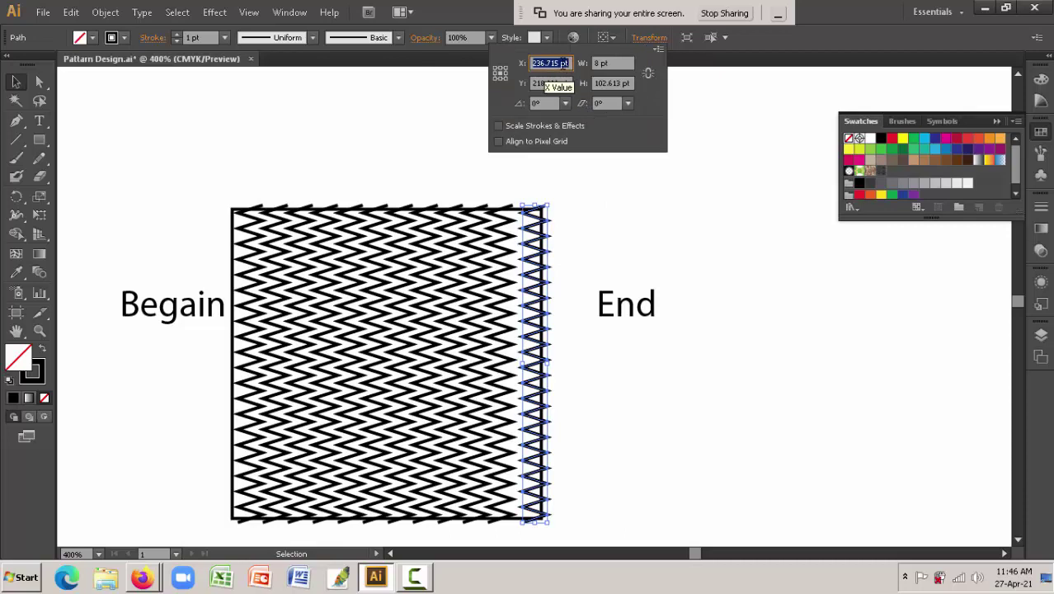
{"action": "left_click", "coordinate": [563, 64]}
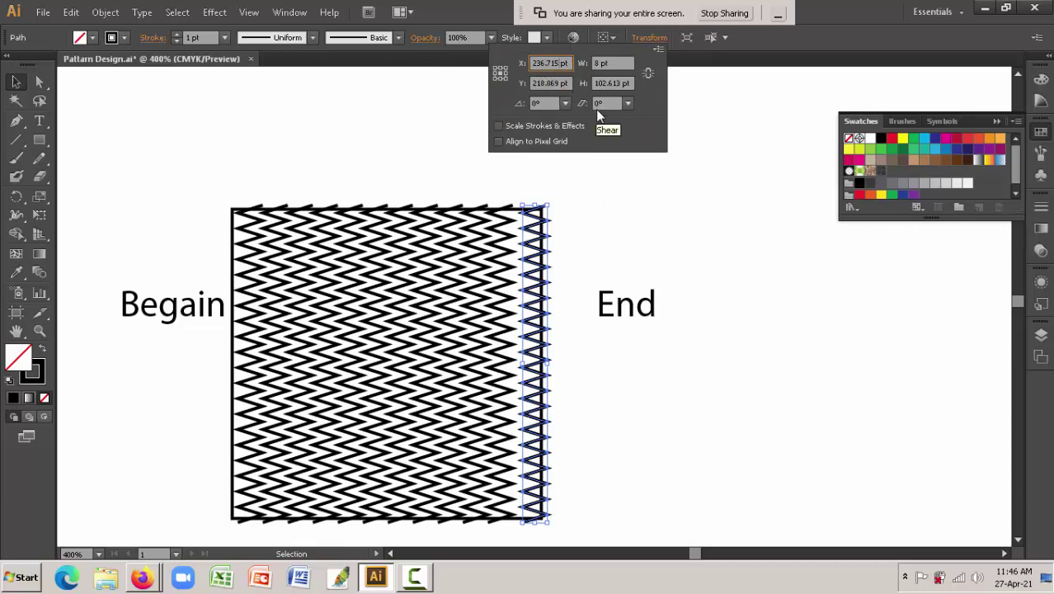
{"action": "type", "text": "-100"}
{"action": "key", "text": "Return"}
{"action": "key", "text": "z"}
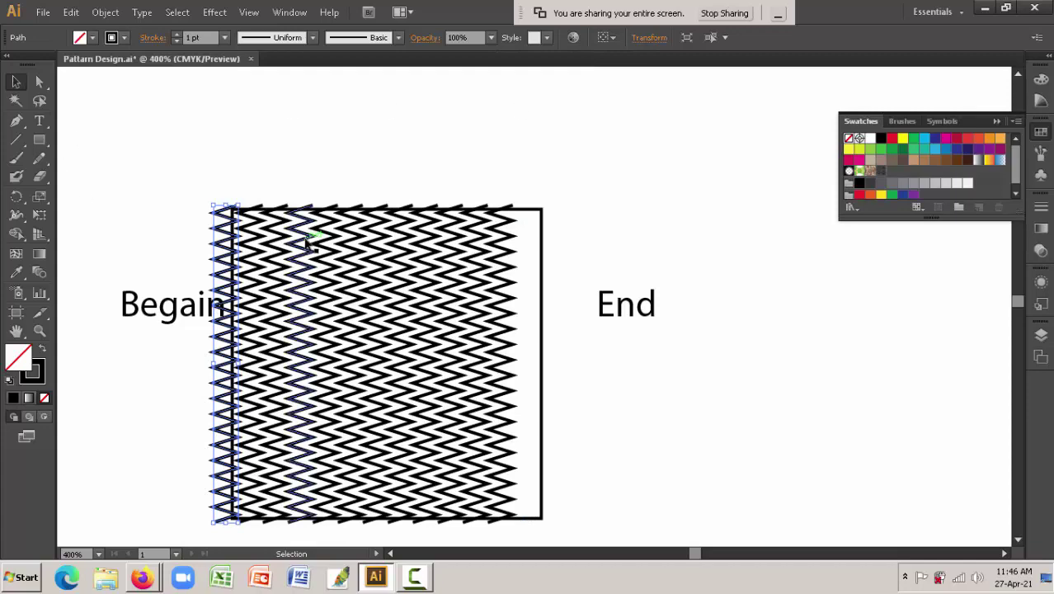
{"action": "left_click_drag", "start_coordinate": [194, 204], "coordinate": [308, 273]}
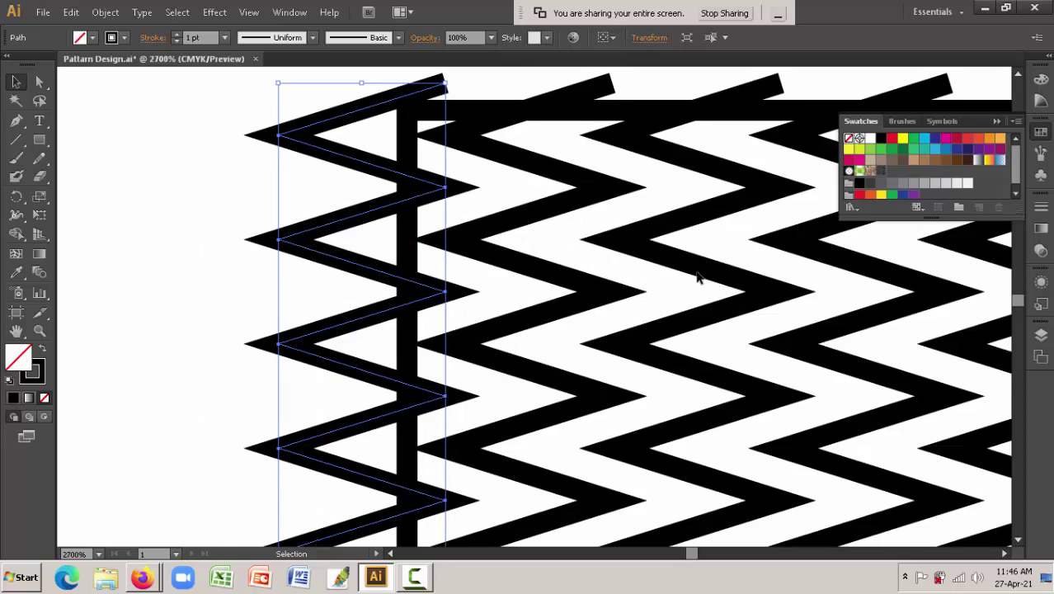
- Return the edge zigzag to the right edge and distribute all zigzag columns evenly
{"action": "key", "text": "z"}
{"action": "left_click", "coordinate": [695, 327], "text": "alt"}
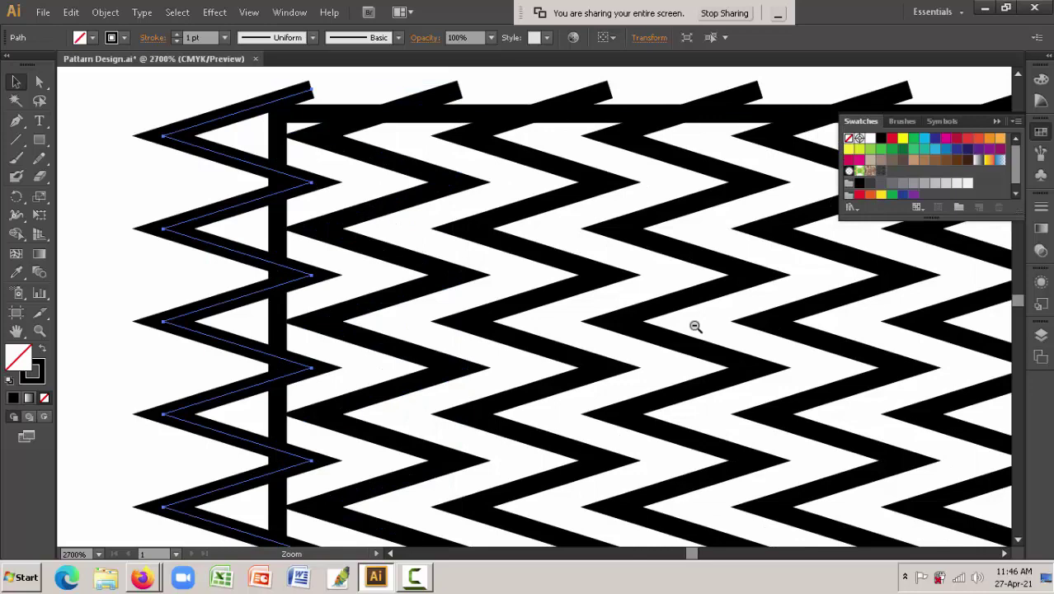
{"action": "left_click", "coordinate": [696, 327], "text": "alt"}
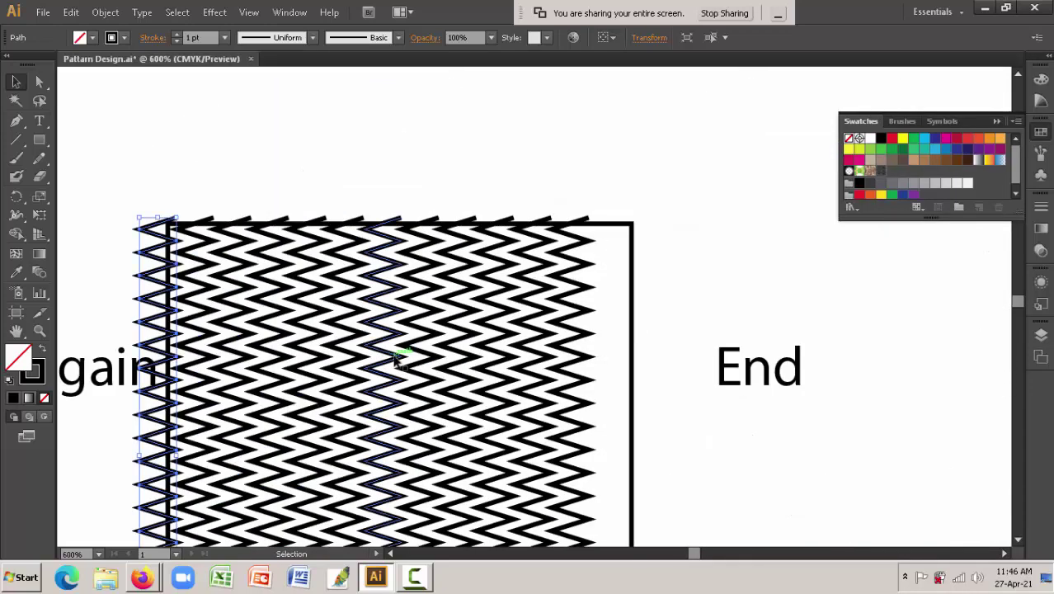
{"action": "left_click_drag", "start_coordinate": [177, 282], "coordinate": [646, 281]}
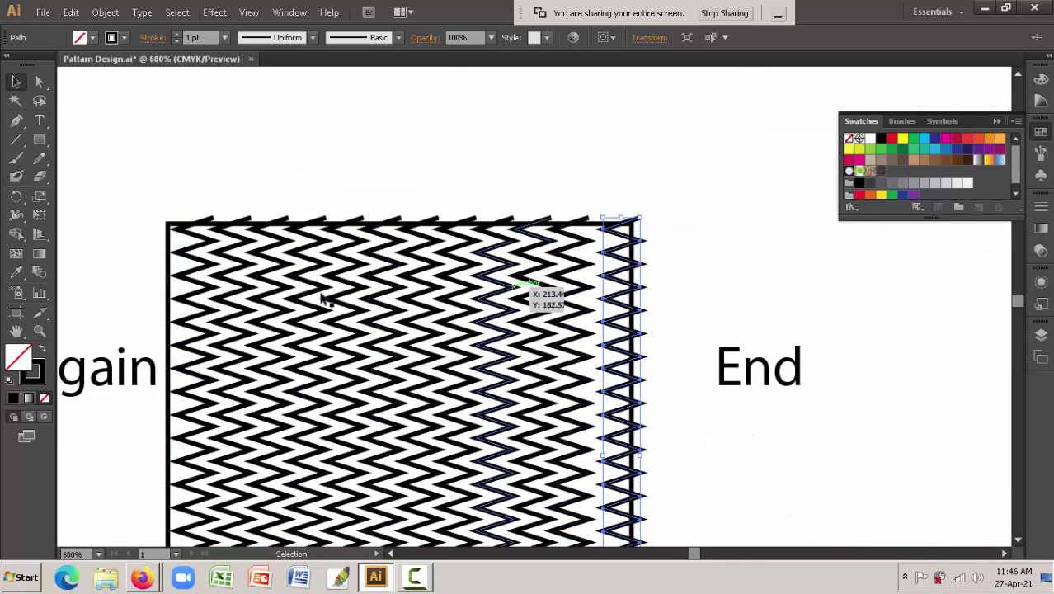
{"action": "left_click_drag", "start_coordinate": [291, 211], "coordinate": [646, 221]}
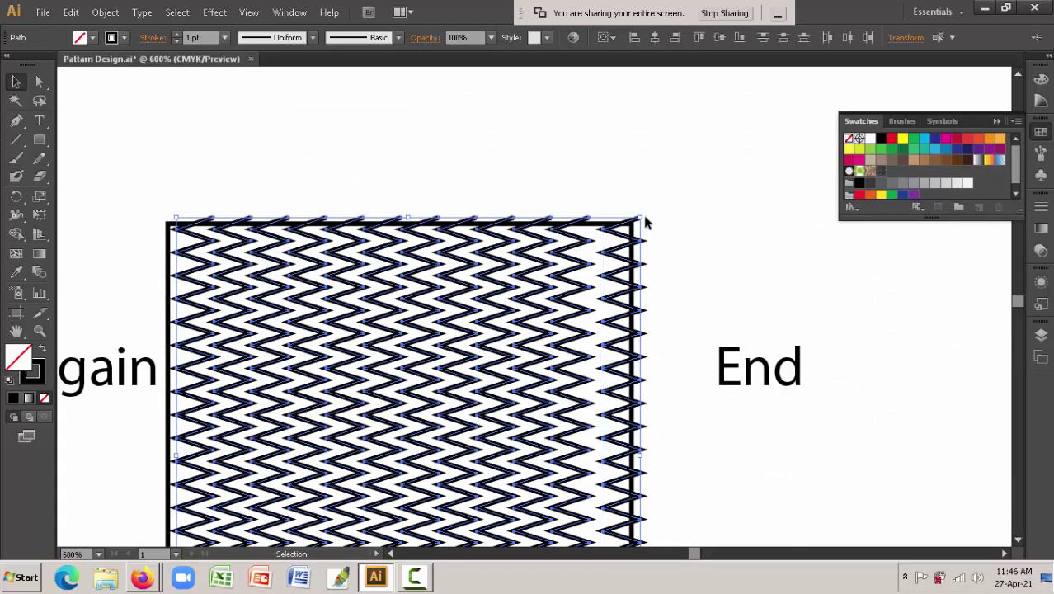
{"action": "left_click", "coordinate": [828, 38]}
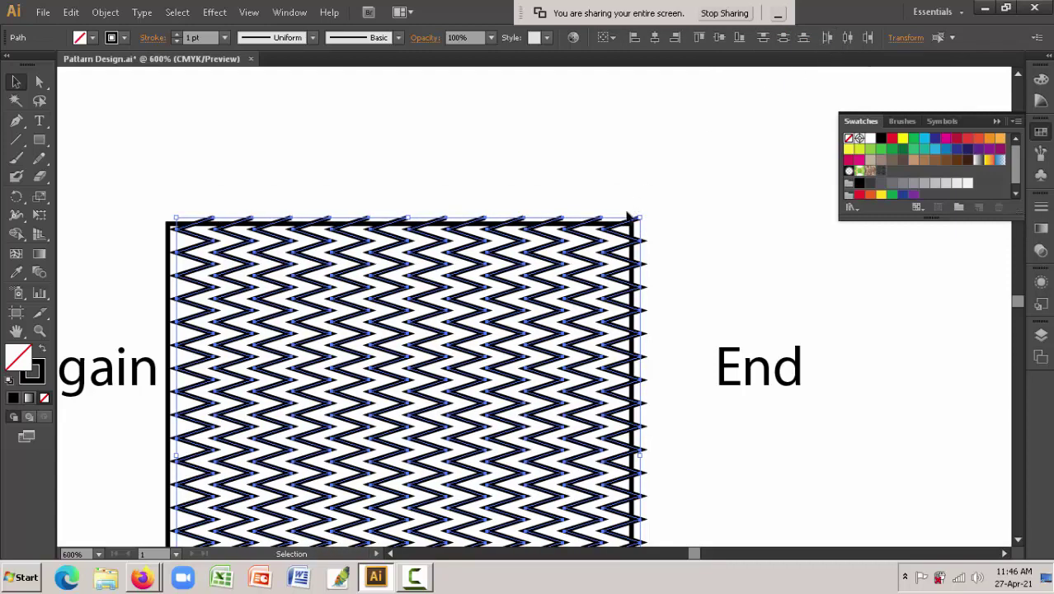
{"action": "left_click", "coordinate": [668, 221]}
- Move the rightmost zigzag column 100 pt left by entering -100 in the Transform X value
{"action": "left_click", "coordinate": [636, 246]}
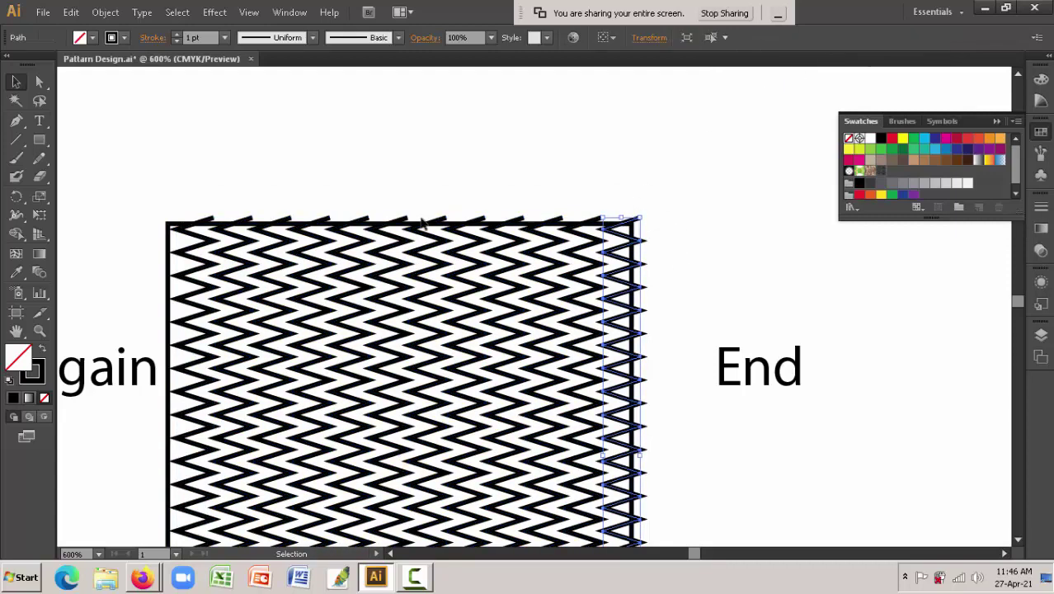
{"action": "left_click", "coordinate": [641, 38]}
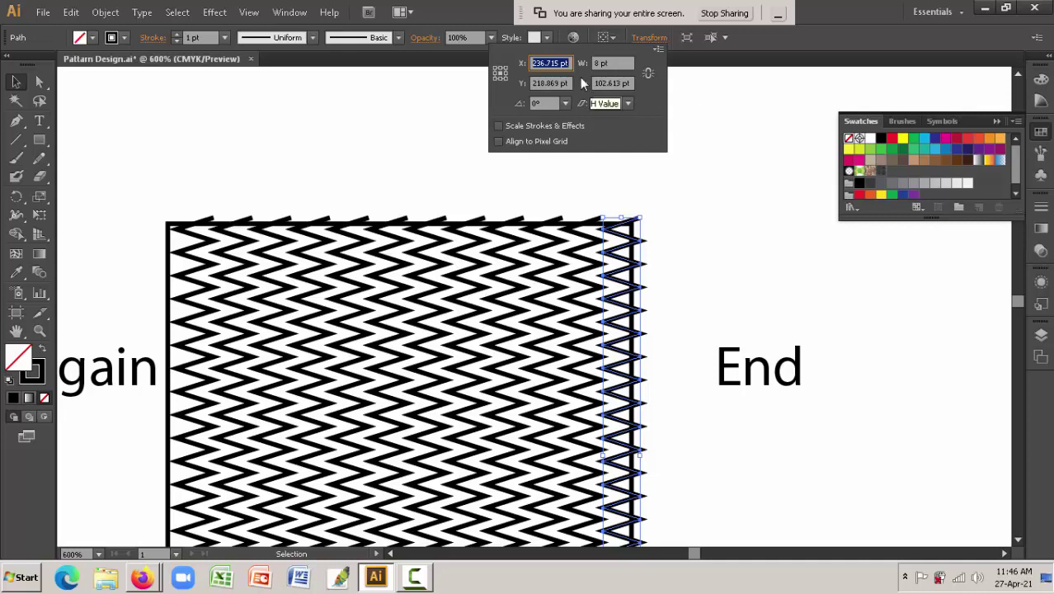
{"action": "left_click", "coordinate": [559, 63]}
{"action": "type", "text": "-100"}
{"action": "key", "text": "Return"}
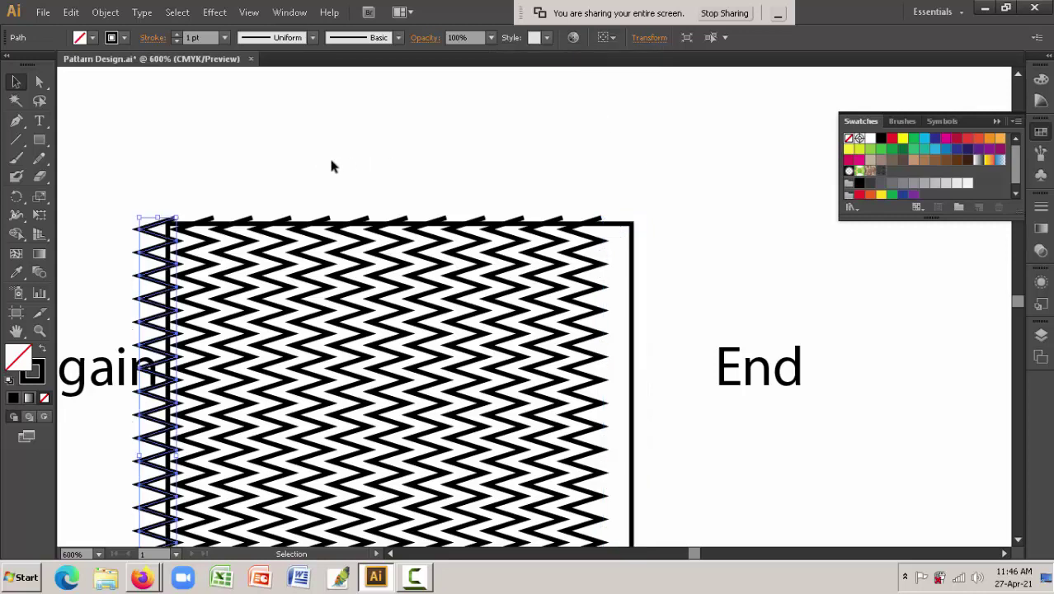
{"action": "left_click", "coordinate": [331, 166]}
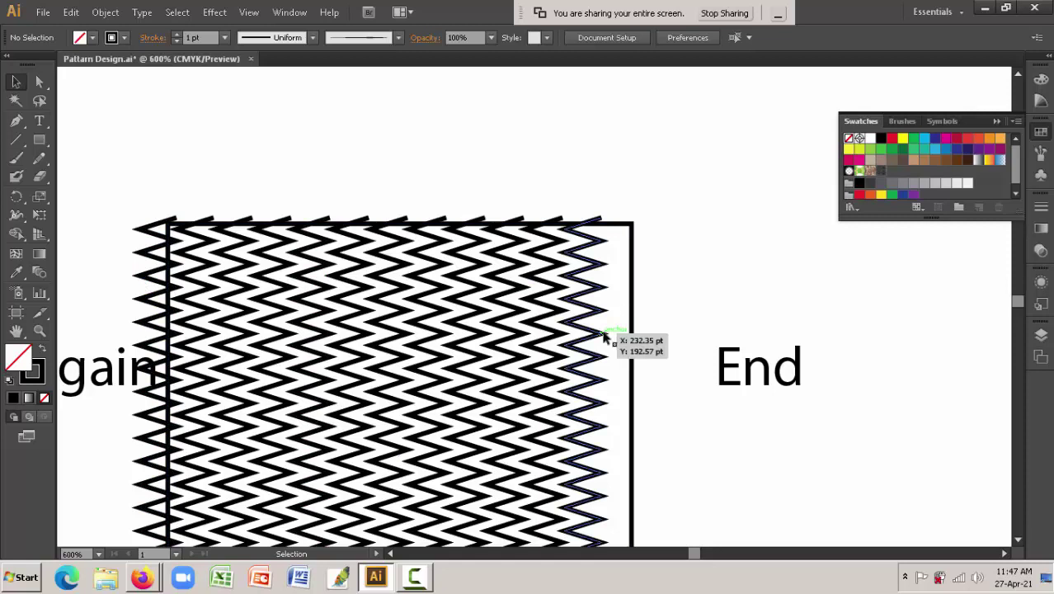
- Place a copy of the leftmost zigzag column 100 pt to the right with Transform X +100
{"action": "left_click", "coordinate": [150, 231]}
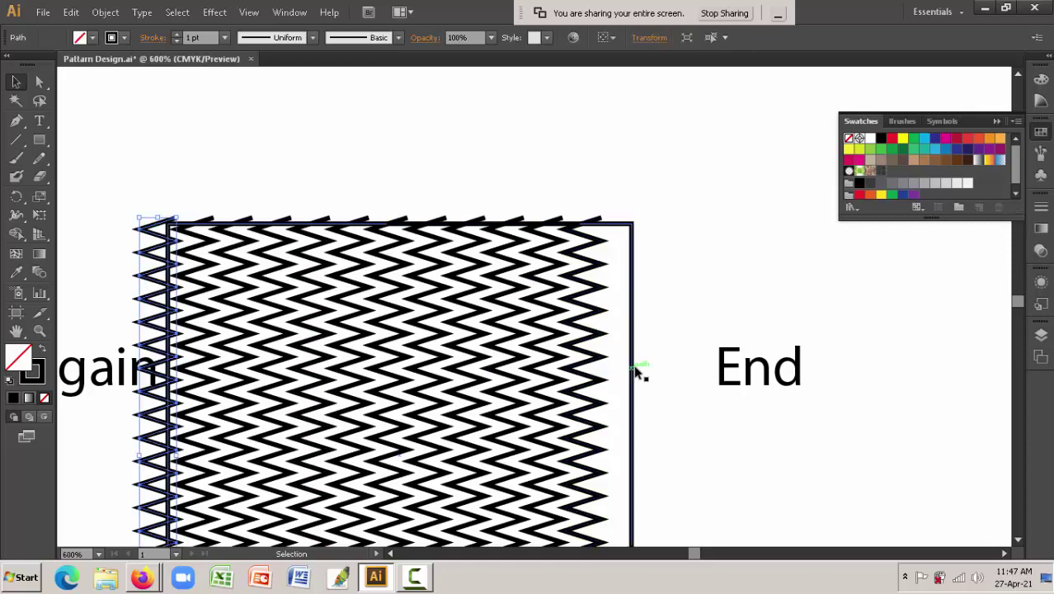
{"action": "key", "text": "v"}
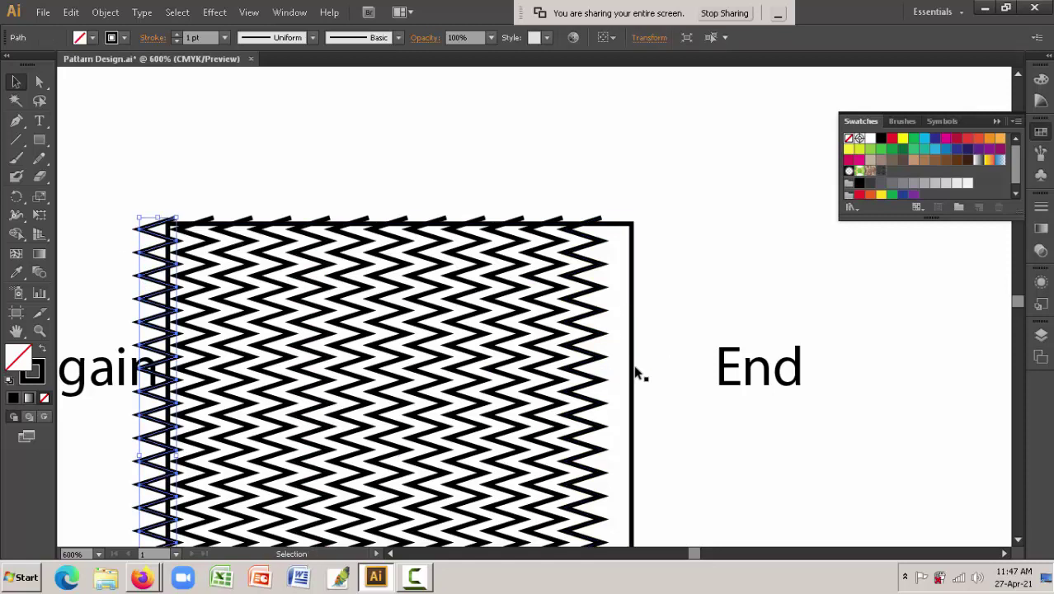
{"action": "left_click", "coordinate": [650, 42]}
{"action": "left_click", "coordinate": [561, 64]}
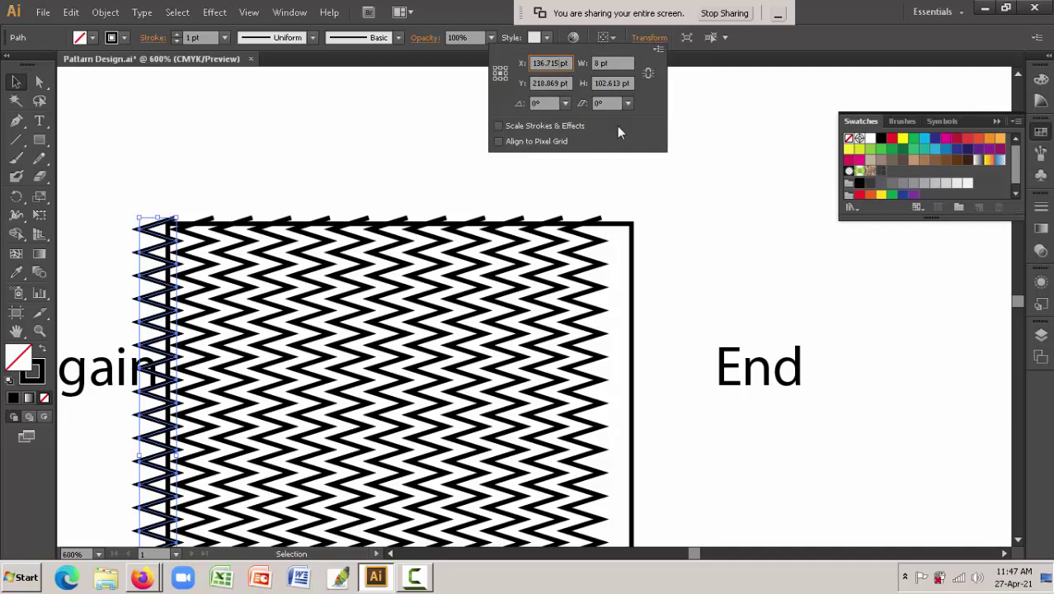
{"action": "type", "text": "+"}
{"action": "type", "text": "100"}
{"action": "key", "text": "alt+Return"}
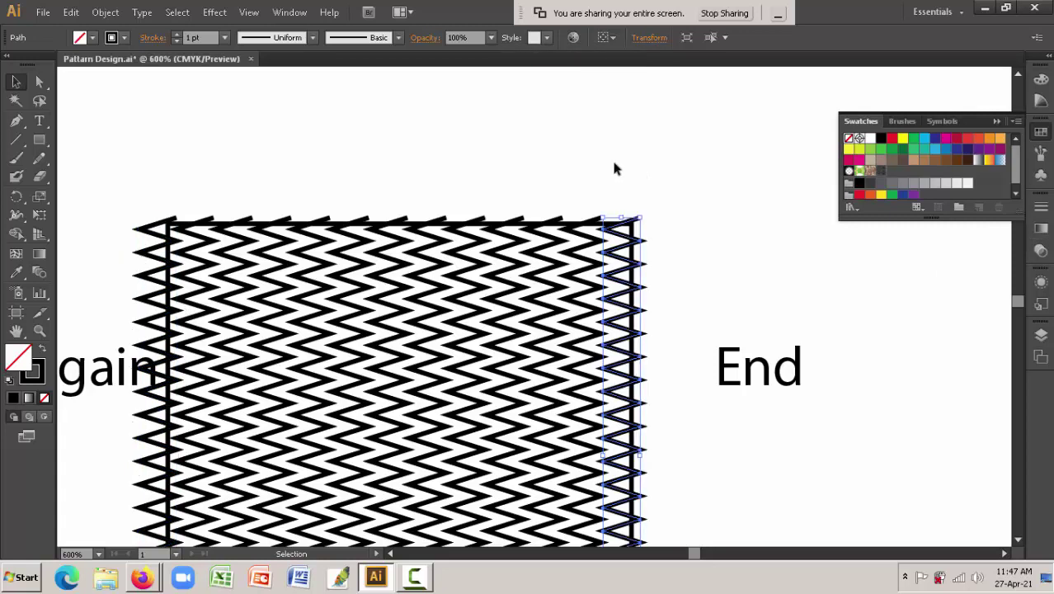
- Drag the zigzag copy so it straddles the square's right edge
{"action": "left_click", "coordinate": [689, 182]}
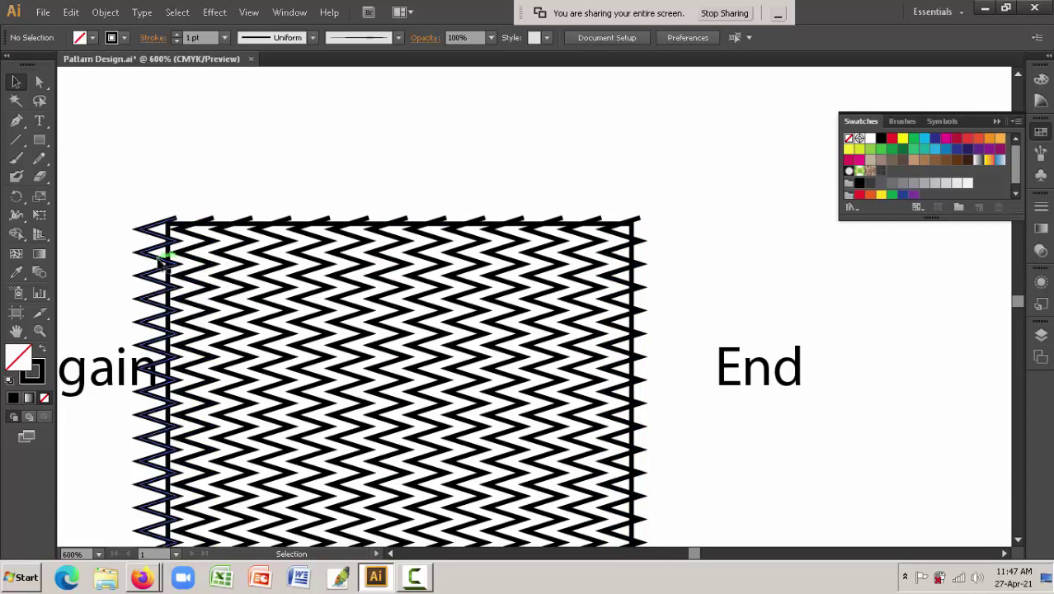
{"action": "left_click_drag", "start_coordinate": [159, 257], "coordinate": [640, 252]}
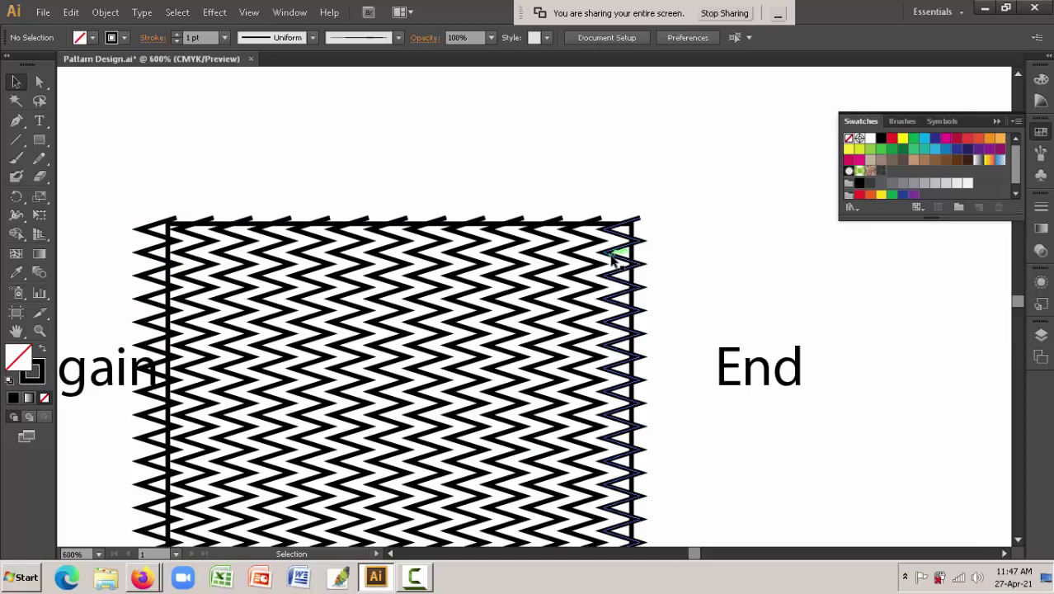
{"action": "left_click_drag", "start_coordinate": [639, 252], "coordinate": [642, 249]}
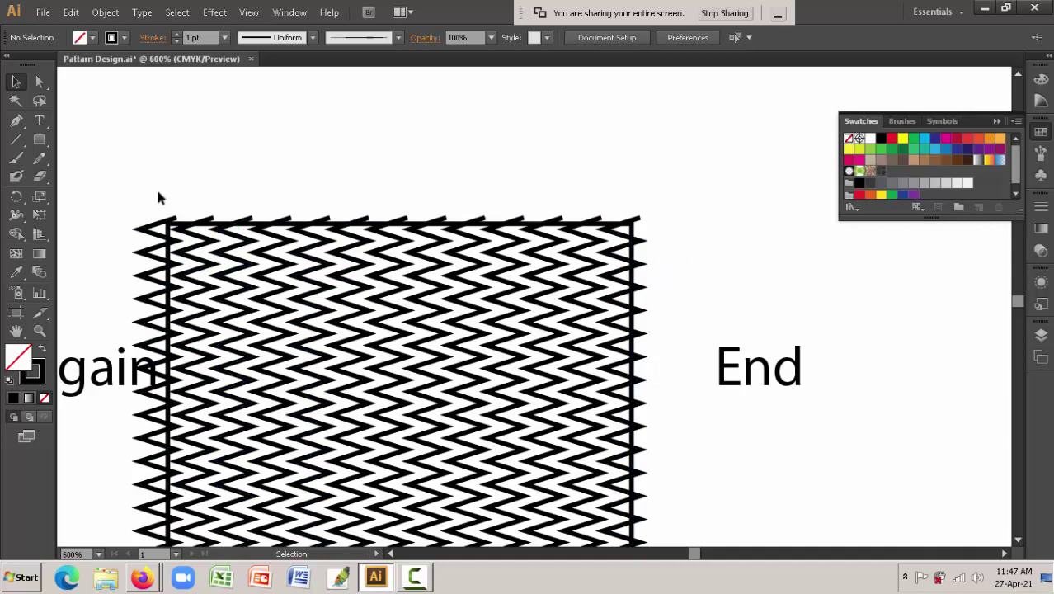
- Distribute all zigzag columns evenly with Horizontal Distribute Center, then select the border rectangle
{"action": "left_click_drag", "start_coordinate": [145, 186], "coordinate": [657, 220]}
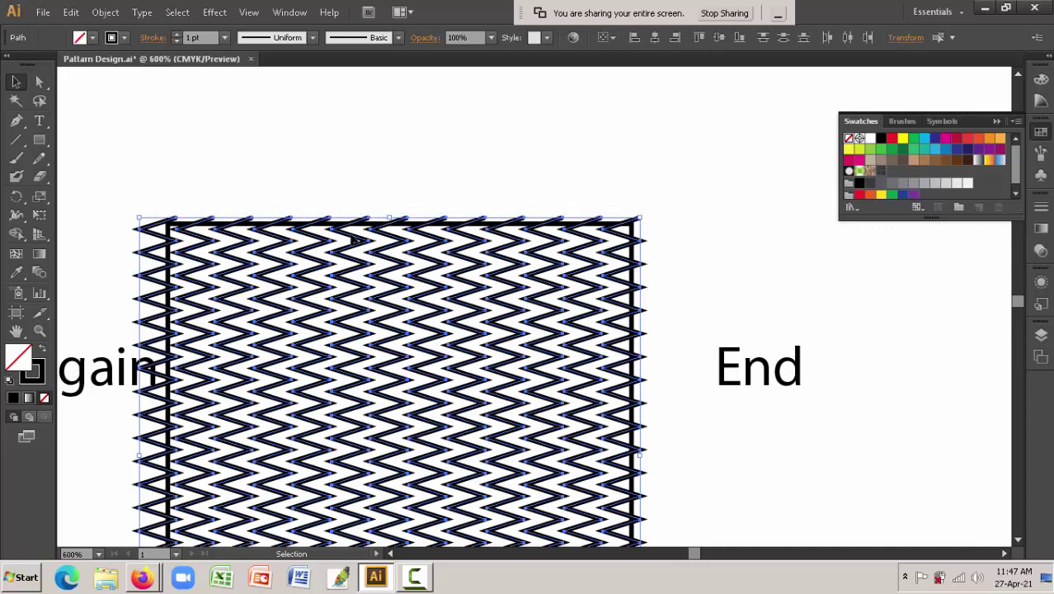
{"action": "left_click", "coordinate": [850, 40]}
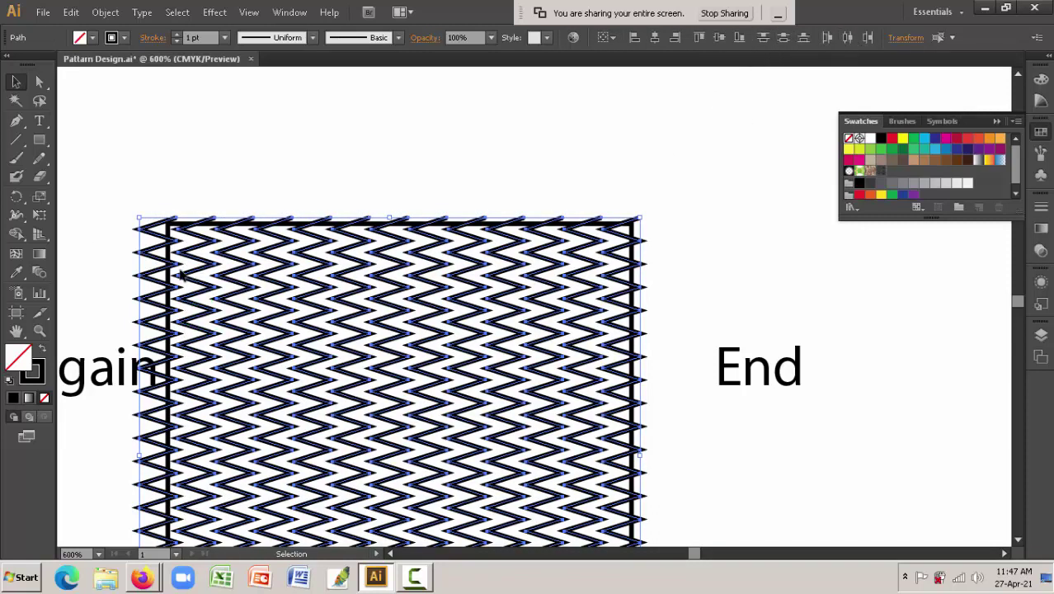
{"action": "left_click", "coordinate": [707, 264]}
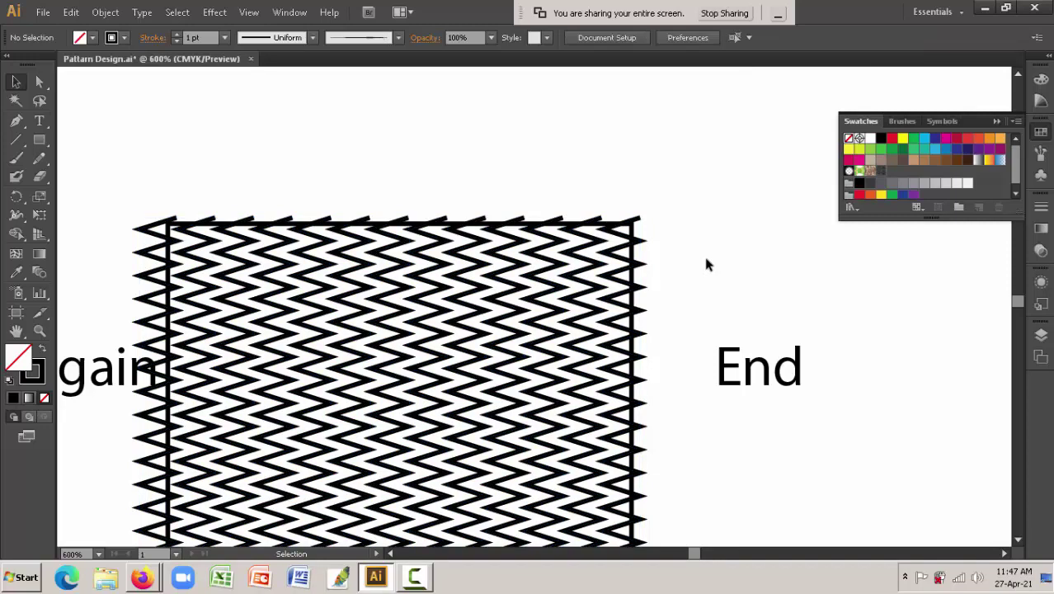
{"action": "left_click", "coordinate": [178, 228]}
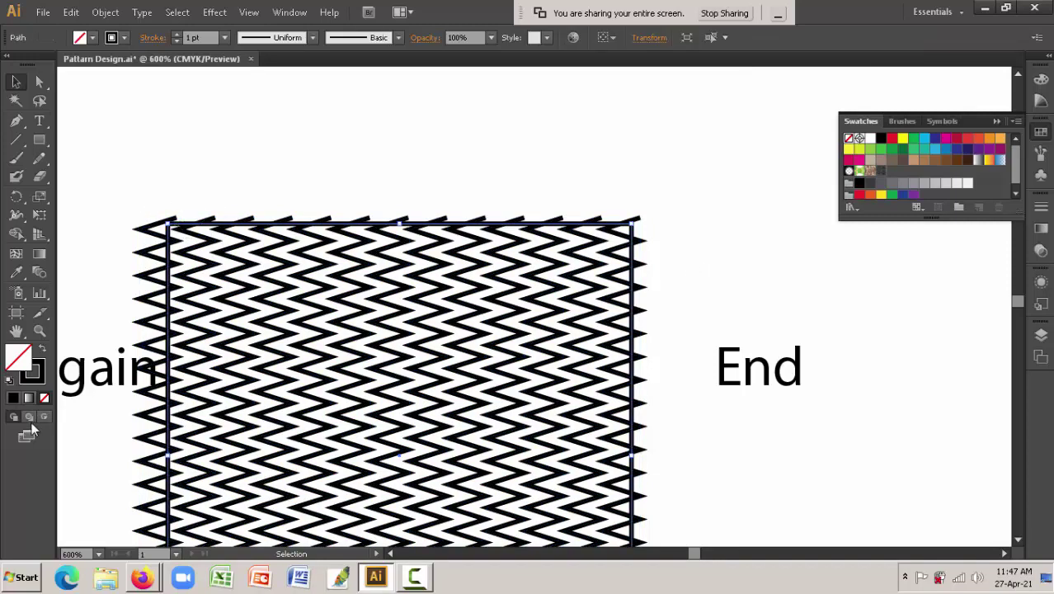
- Set the rectangle's stroke to None and make it a clipping mask over the zigzags
{"action": "left_click", "coordinate": [31, 372]}
{"action": "left_click", "coordinate": [44, 398]}
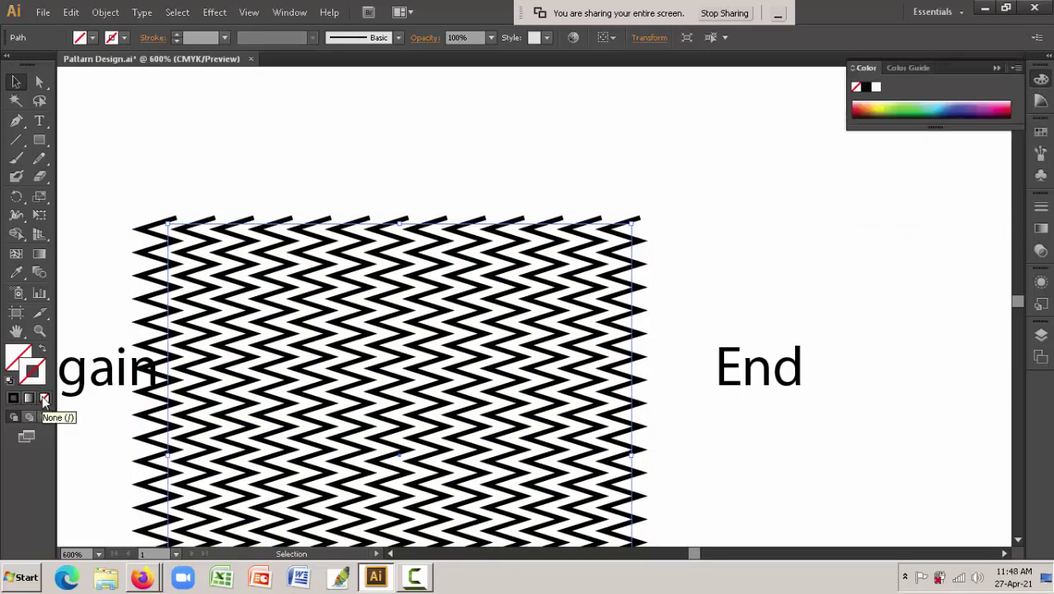
{"action": "left_click", "coordinate": [156, 169]}
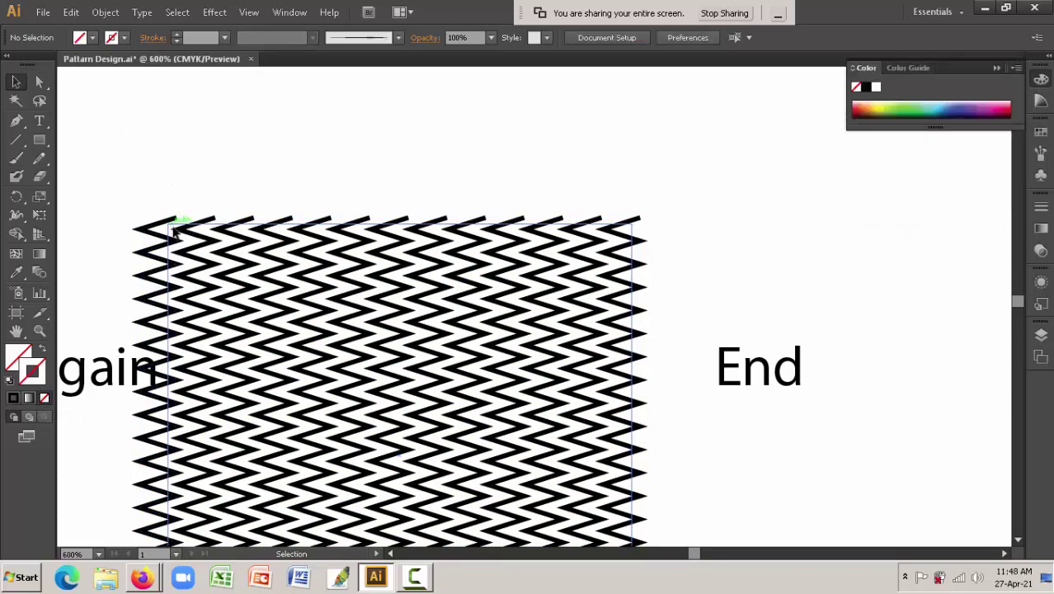
{"action": "left_click", "coordinate": [178, 228]}
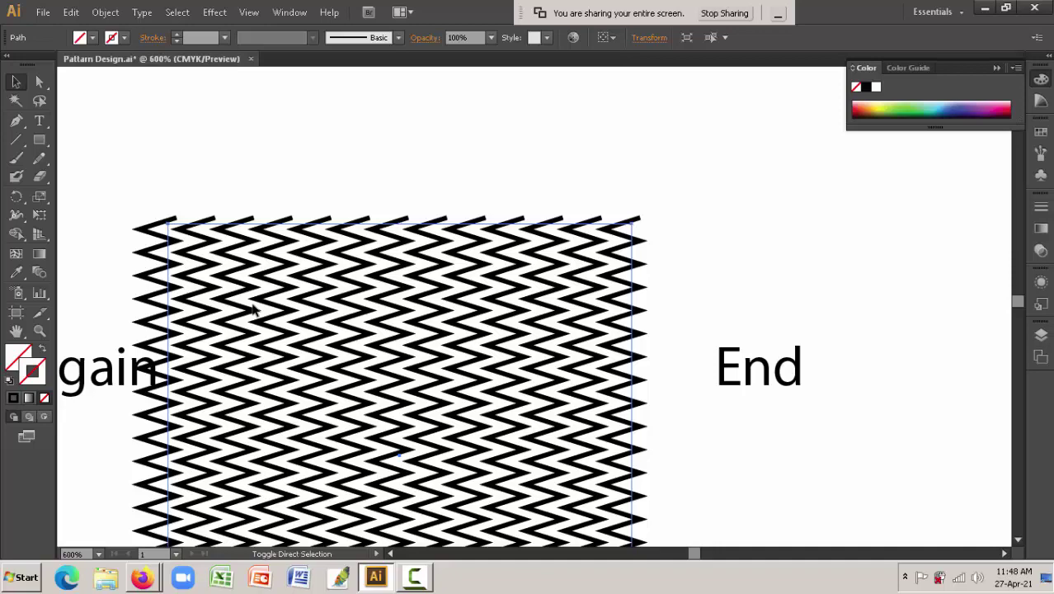
{"action": "mouse_move", "coordinate": [139, 190]}
{"action": "left_mouse_down"}
{"action": "mouse_move", "coordinate": [368, 245]}
{"action": "mouse_move", "coordinate": [649, 239]}
{"action": "left_mouse_up"}
{"action": "right_click", "coordinate": [517, 256]}
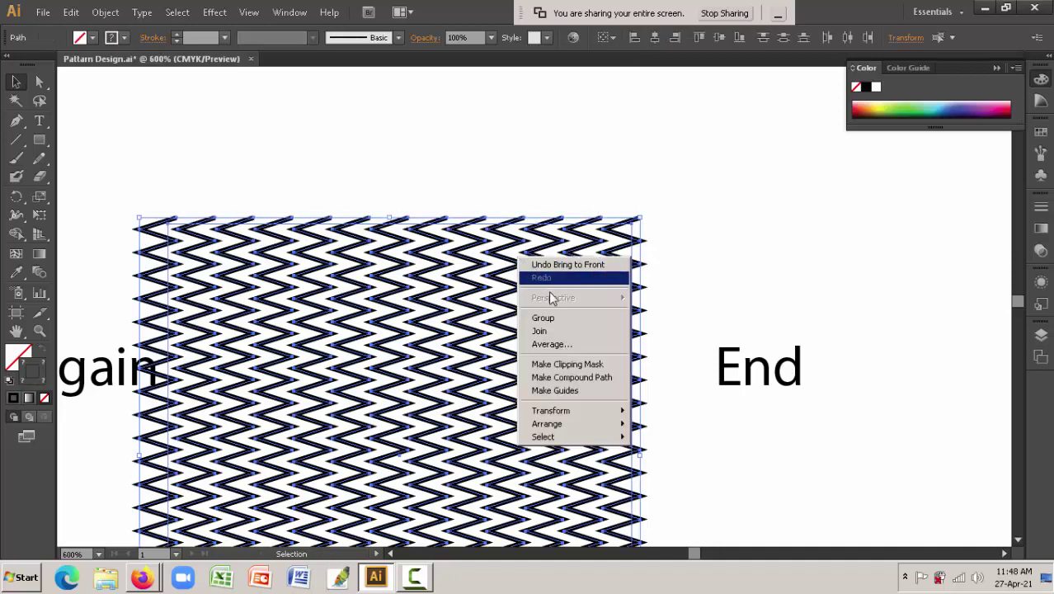
{"action": "left_click", "coordinate": [563, 365]}
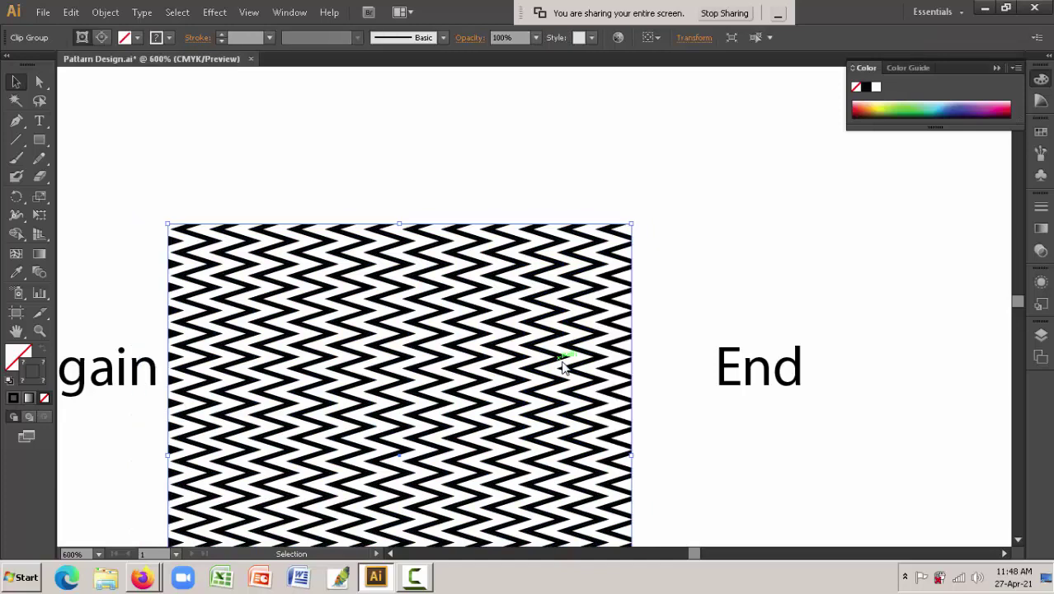
{"action": "left_click", "coordinate": [726, 294]}
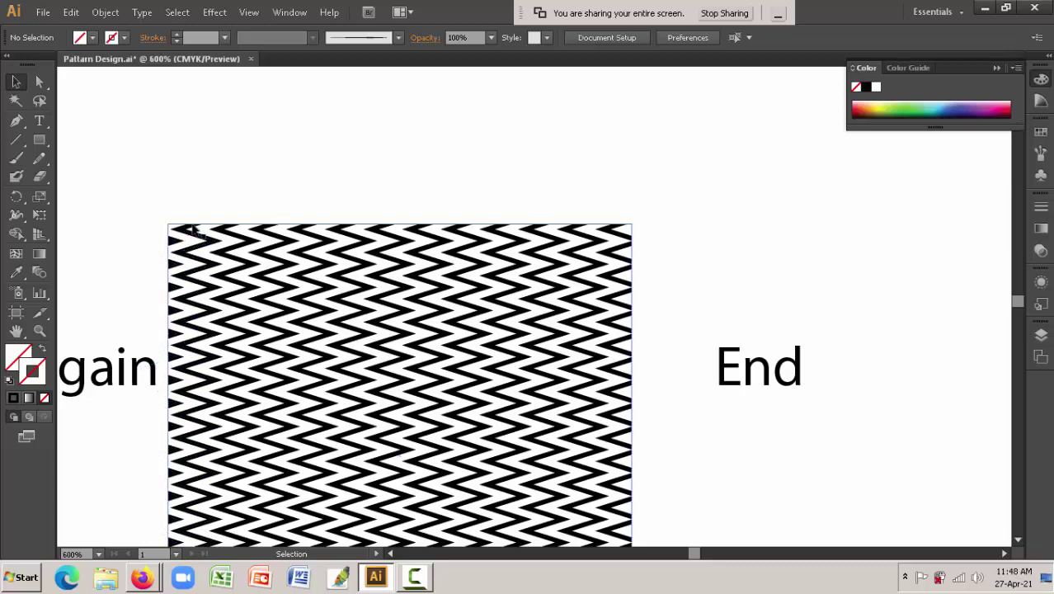
- Zoom out, select the clipped zigzag square group, and open the Object > Pattern menu
{"action": "scroll", "coordinate": [189, 408], "scroll_direction": "down", "scroll_amount": 2}
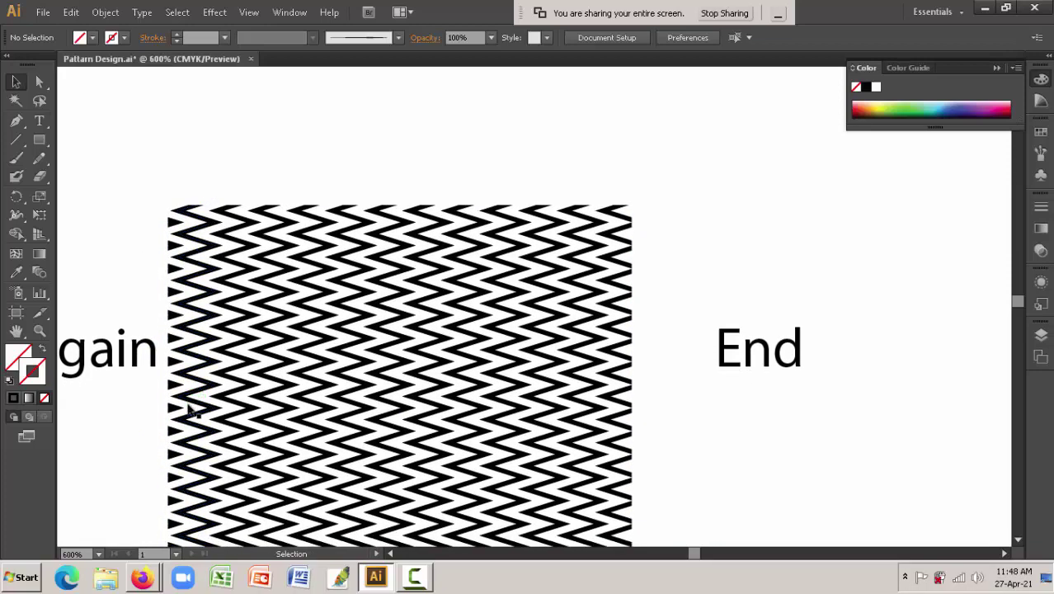
{"action": "mouse_move", "coordinate": [1019, 307]}
{"action": "left_mouse_down"}
{"action": "mouse_move", "coordinate": [1025, 320]}
{"action": "mouse_move", "coordinate": [1026, 307]}
{"action": "left_mouse_up"}
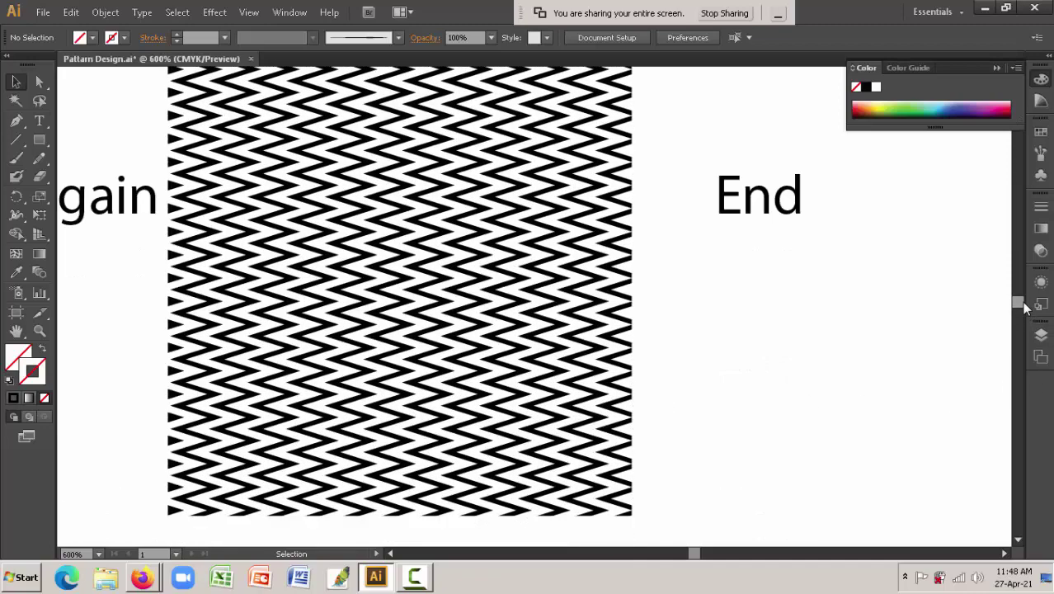
{"action": "left_click", "coordinate": [363, 315], "text": "ctrl+alt"}
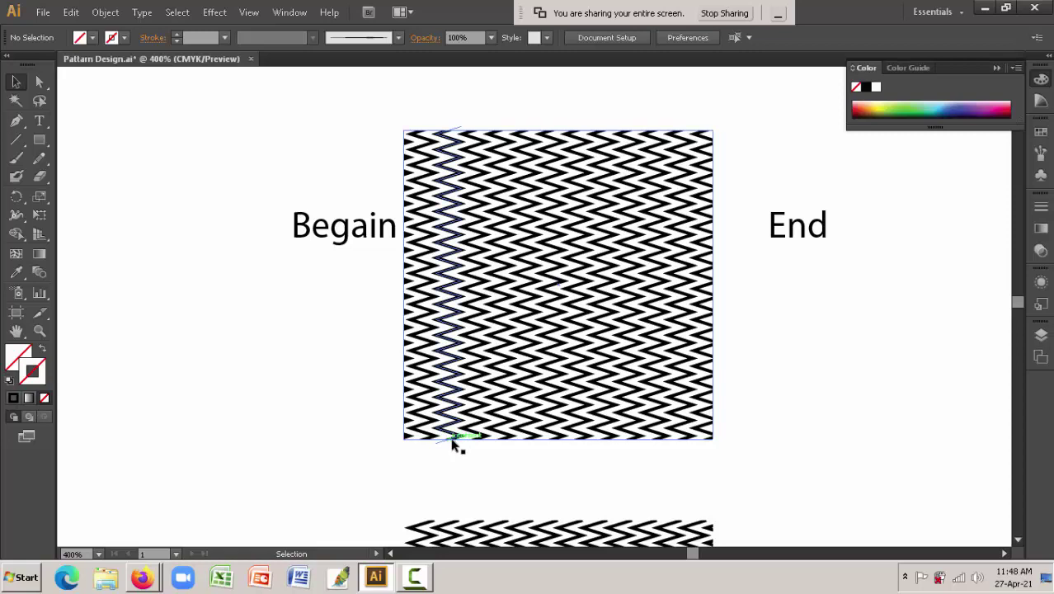
{"action": "left_click", "coordinate": [556, 317]}
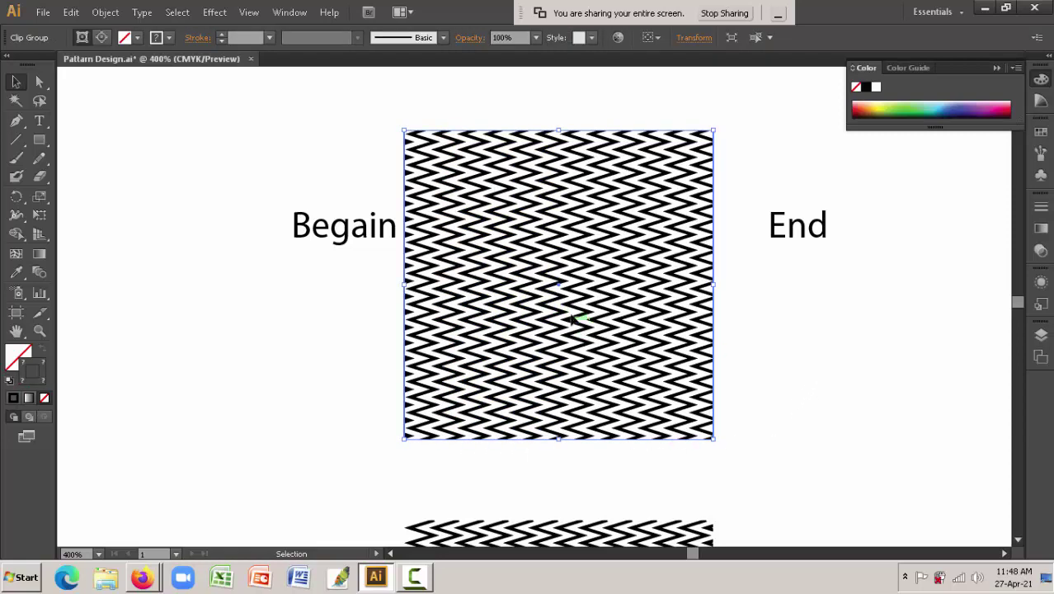
{"action": "left_click", "coordinate": [117, 12]}
{"action": "mouse_move", "coordinate": [115, 279]}
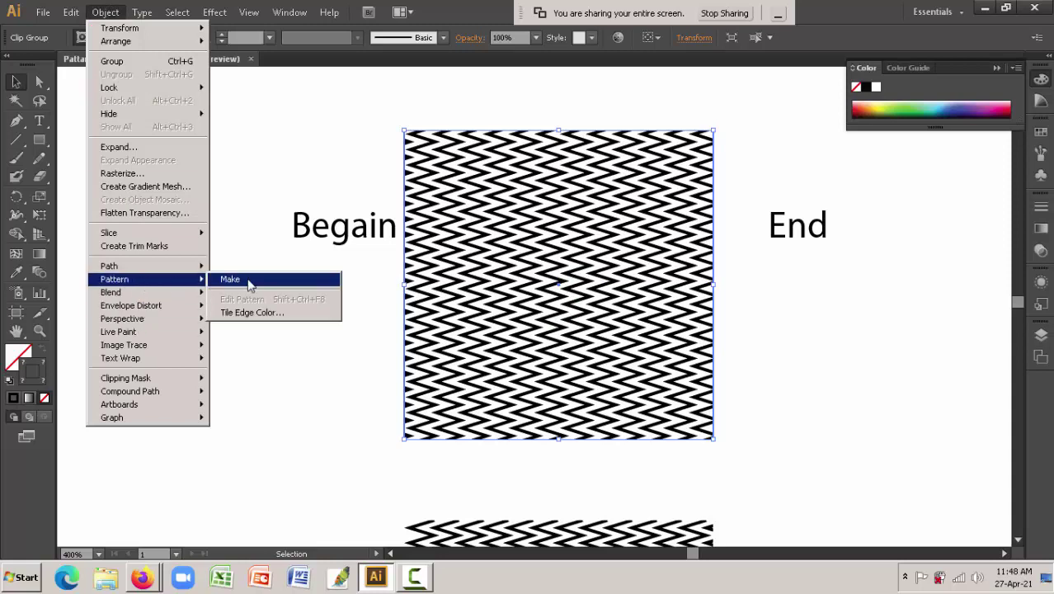
- Make a pattern from the zigzag square and dismiss the new-swatch notice permanently
{"action": "left_click", "coordinate": [230, 279]}
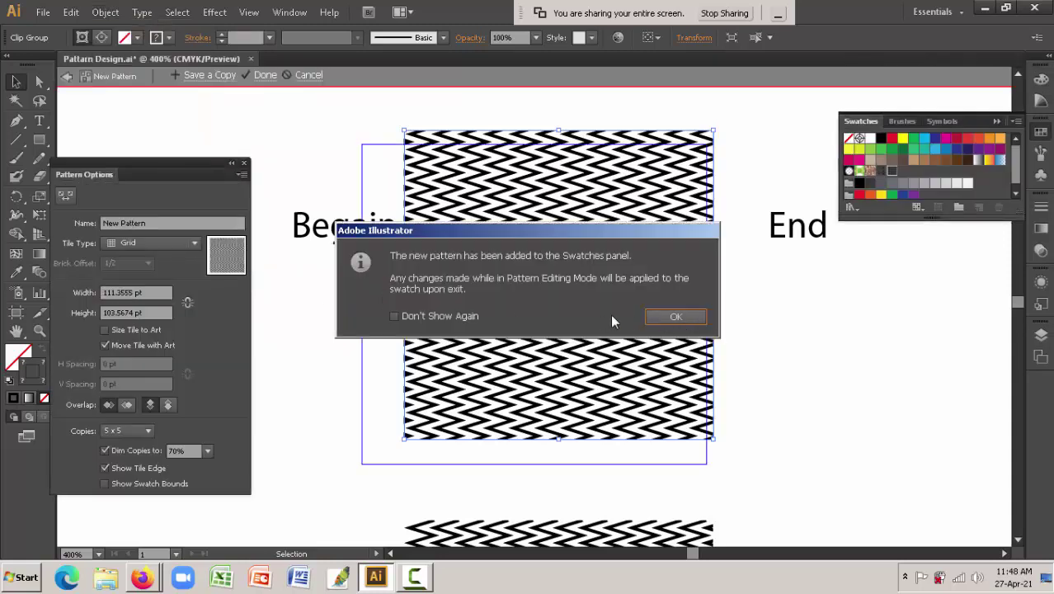
{"action": "left_click", "coordinate": [468, 317]}
{"action": "left_click", "coordinate": [678, 317]}
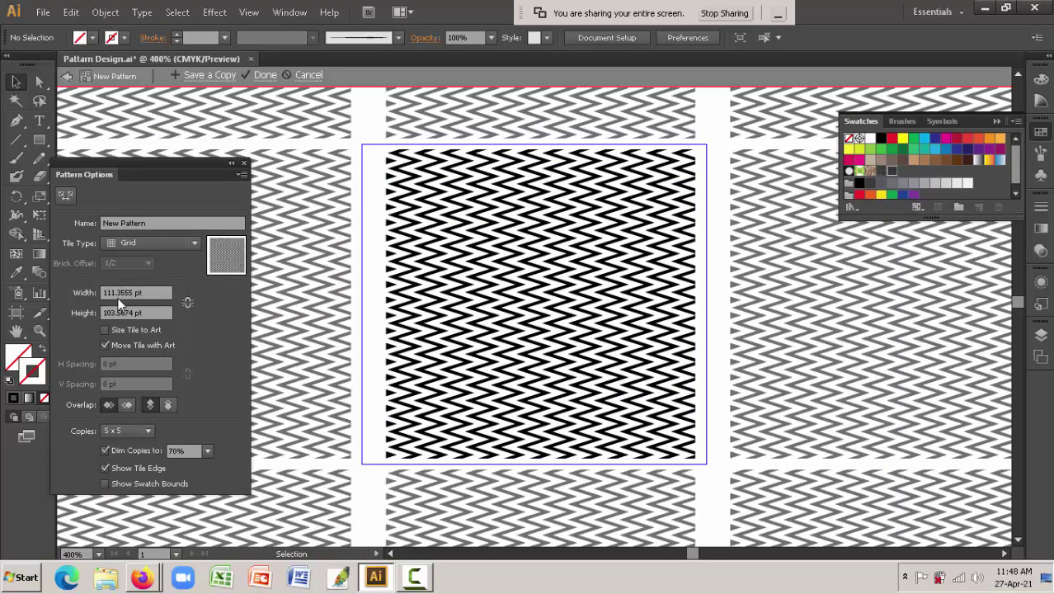
- Set the pattern tile Width and Height to 100 pt each
{"action": "triple_click", "coordinate": [119, 293]}
{"action": "type", "text": "1 pt"}
{"action": "type", "text": "00"}
{"action": "key", "text": "Tab"}
{"action": "type", "text": "1 pt0"}
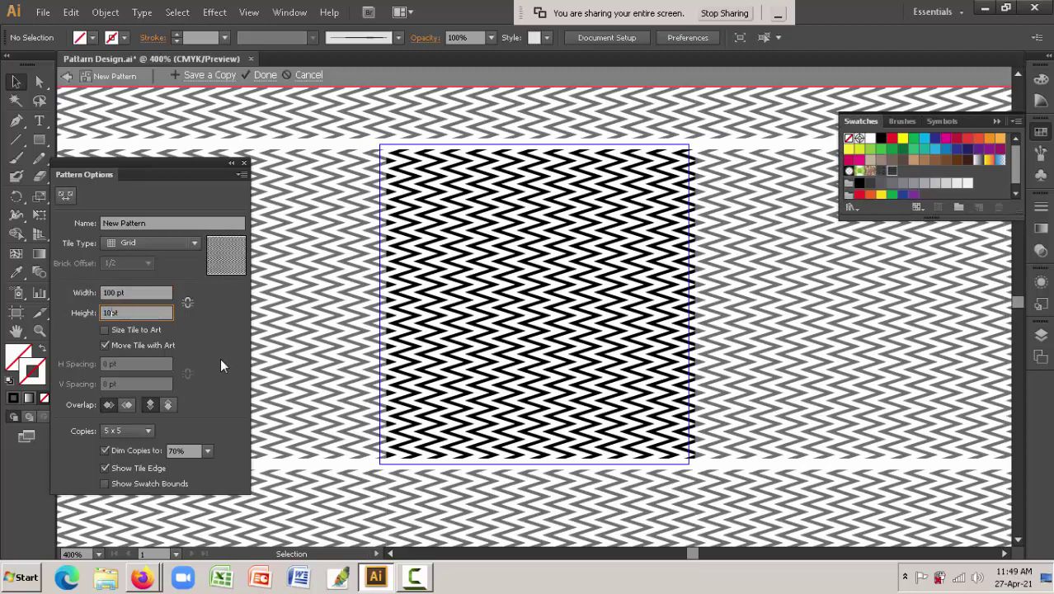
{"action": "type", "text": "0"}
{"action": "key", "text": "Return"}
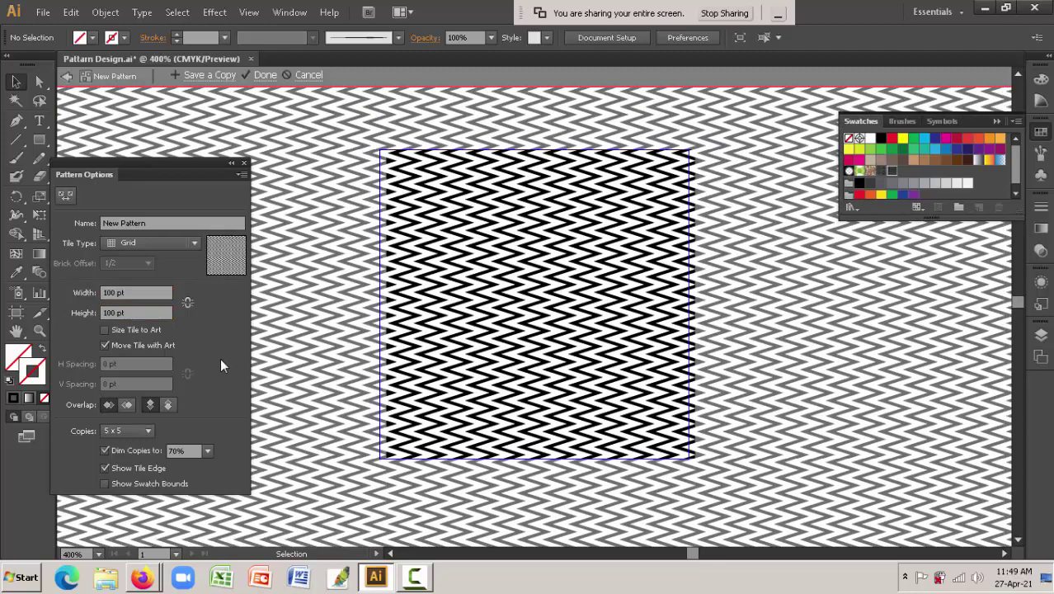
- Zoom in closely to inspect the zigzag artwork along the tile's top edge
{"action": "left_click", "coordinate": [468, 378]}
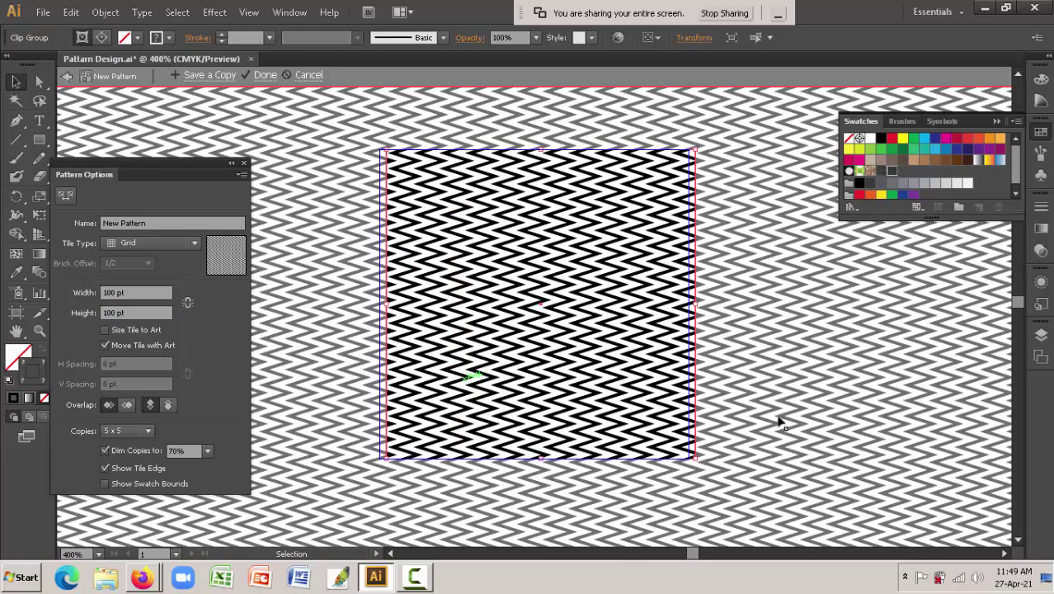
{"action": "left_click", "coordinate": [843, 413]}
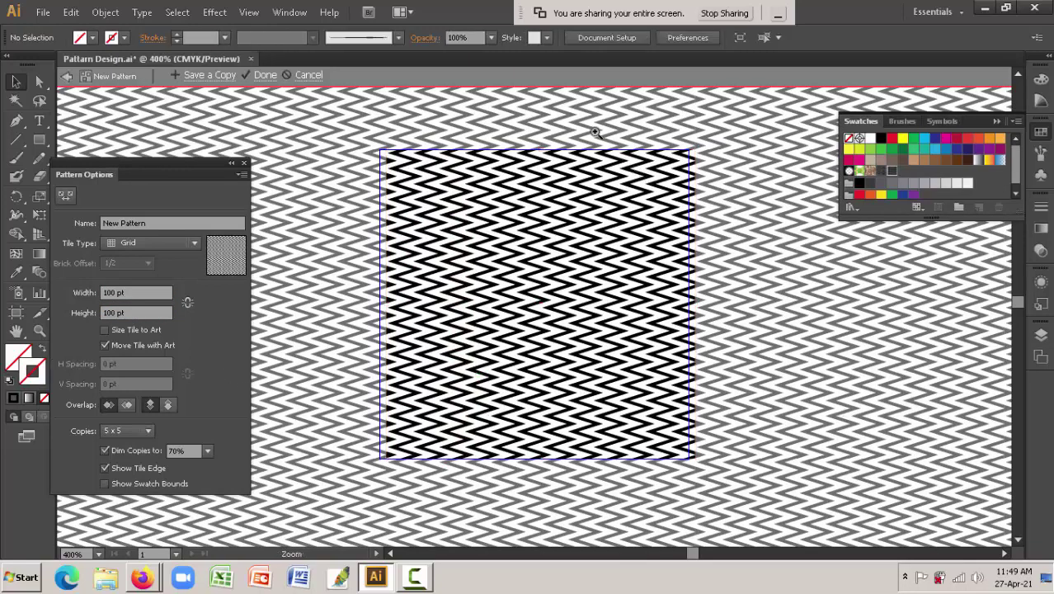
{"action": "left_click_drag", "start_coordinate": [596, 132], "coordinate": [641, 181]}
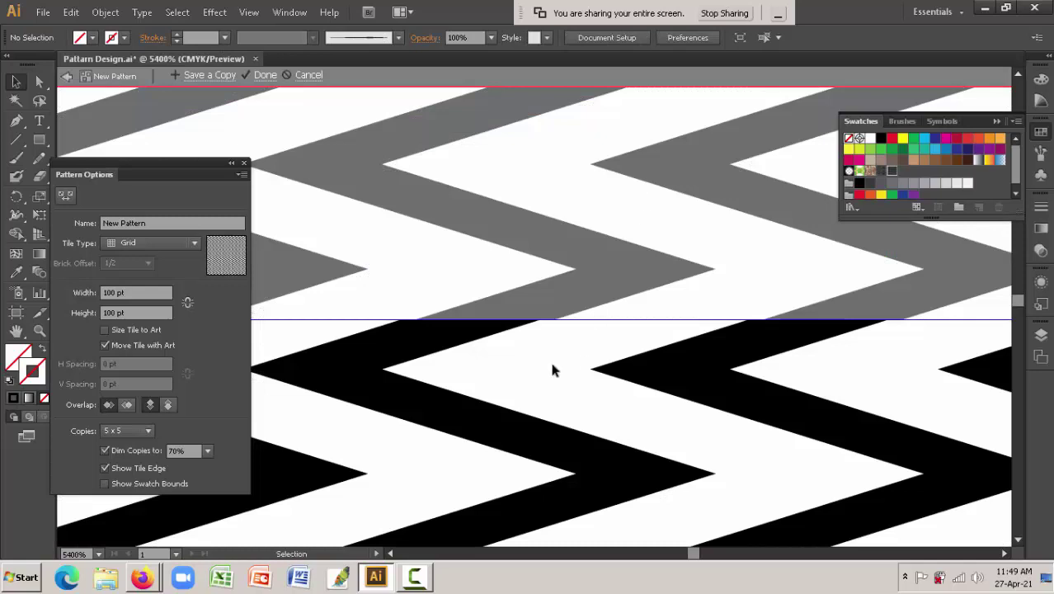
{"action": "key", "text": "ctrl+space"}
{"action": "left_click", "coordinate": [731, 366], "text": "alt"}
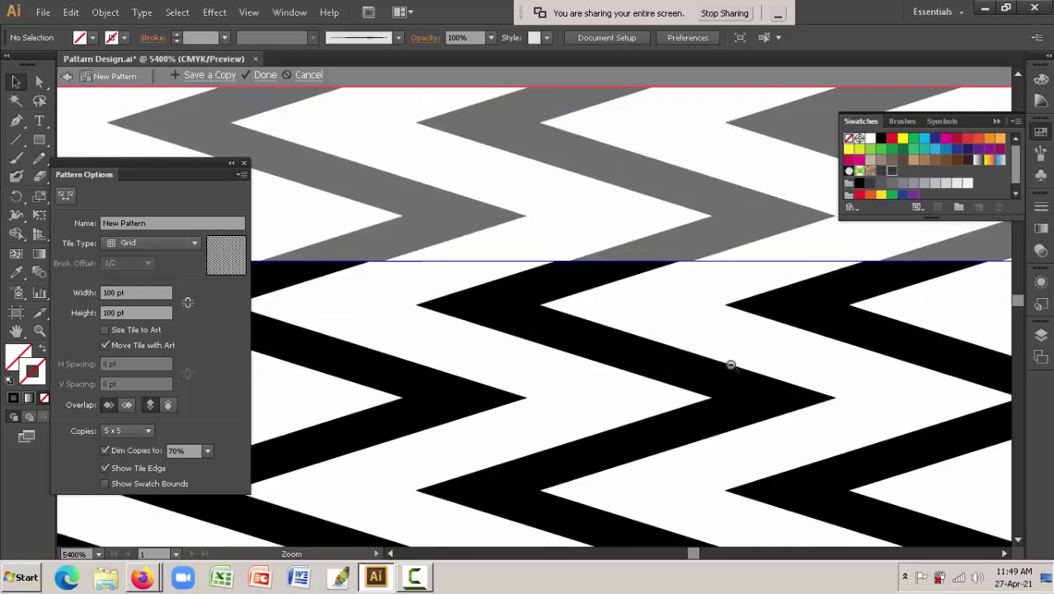
{"action": "left_click", "coordinate": [613, 352], "text": "alt"}
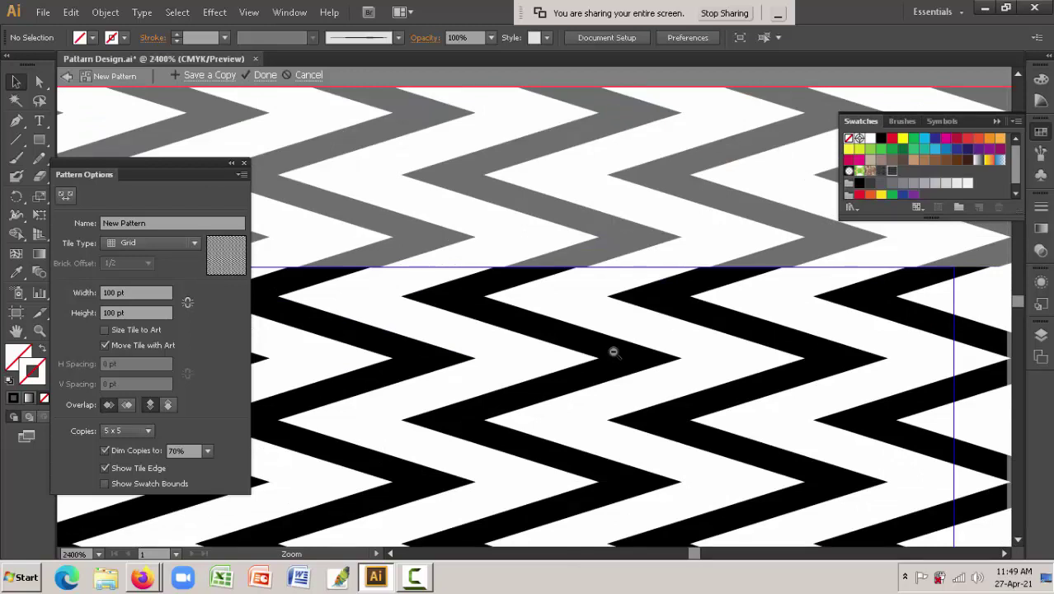
{"action": "left_click", "coordinate": [613, 352], "text": "alt"}
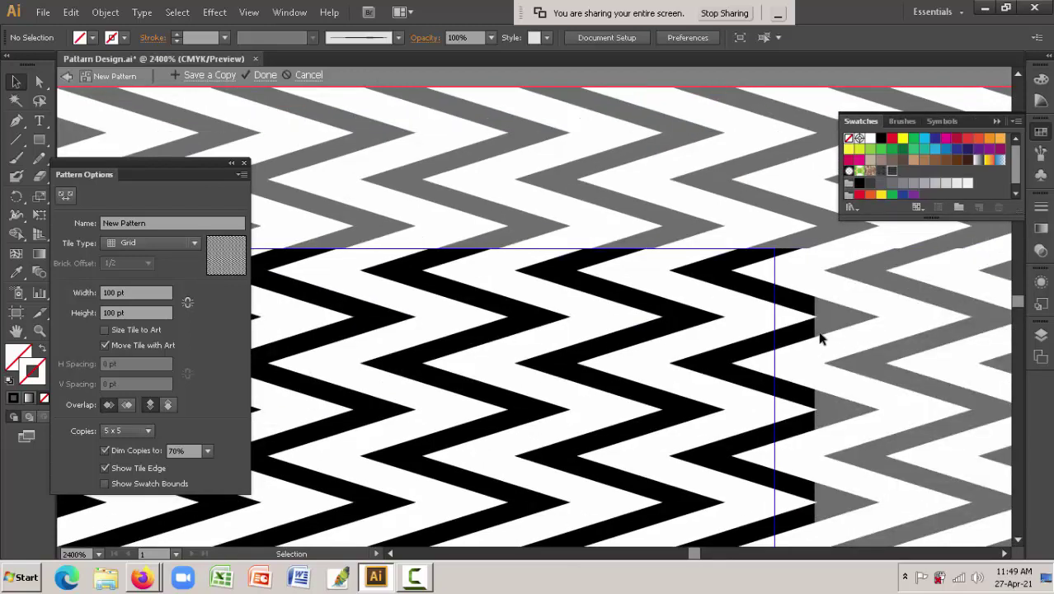
- Zoom back out and drag the zigzag artwork flush with the tile's left edge
{"action": "key", "text": "ctrl+space"}
{"action": "left_click", "coordinate": [599, 316], "text": "alt"}
{"action": "left_click", "coordinate": [599, 316], "text": "alt"}
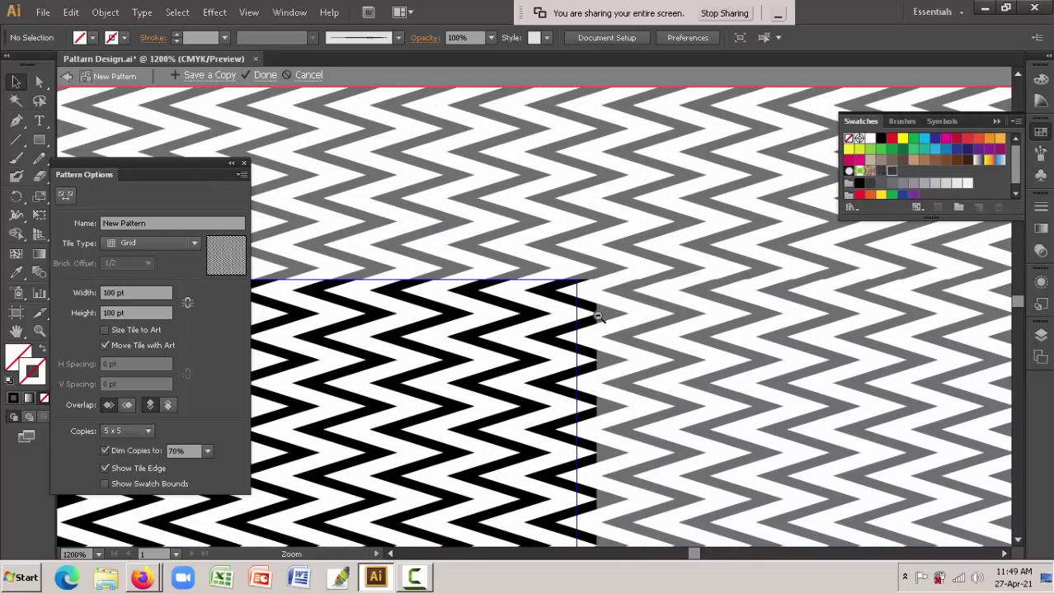
{"action": "left_click", "coordinate": [599, 316], "text": "alt"}
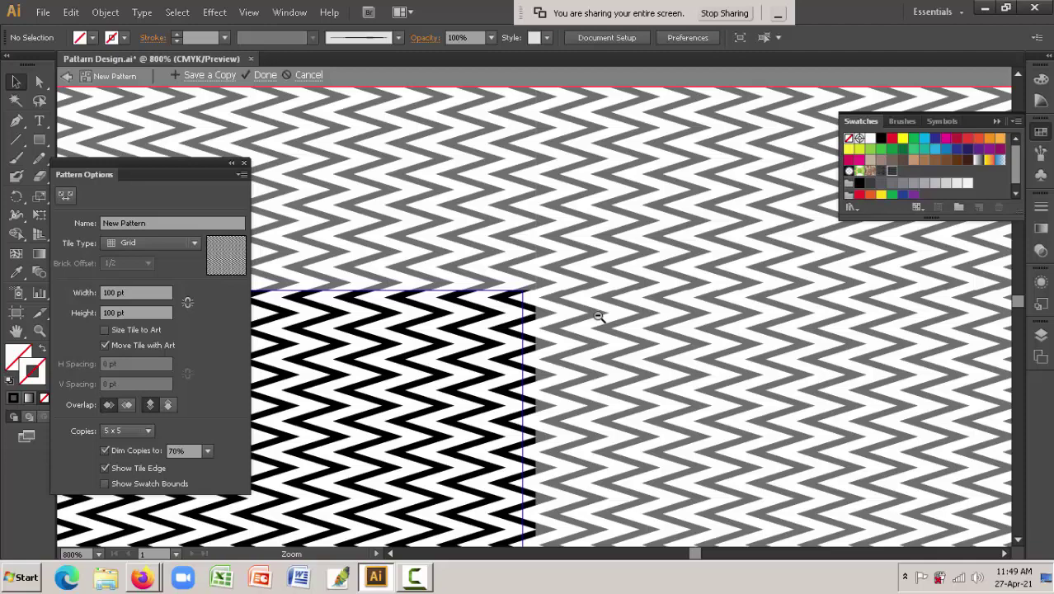
{"action": "left_click", "coordinate": [507, 344], "text": "alt"}
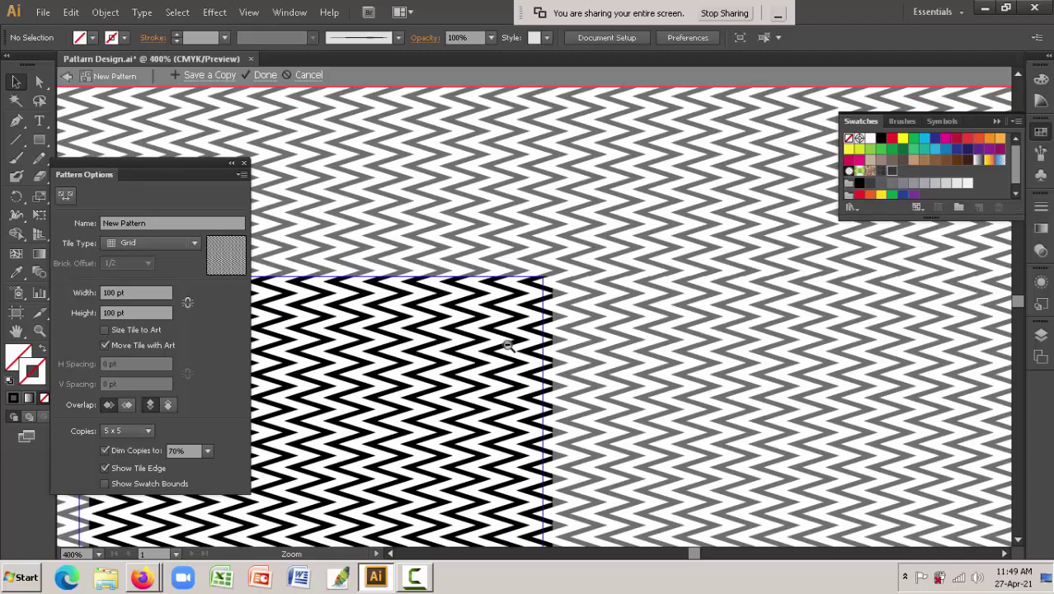
{"action": "left_click", "coordinate": [507, 345], "text": "alt"}
{"action": "left_click_drag", "start_coordinate": [507, 345], "coordinate": [645, 317]}
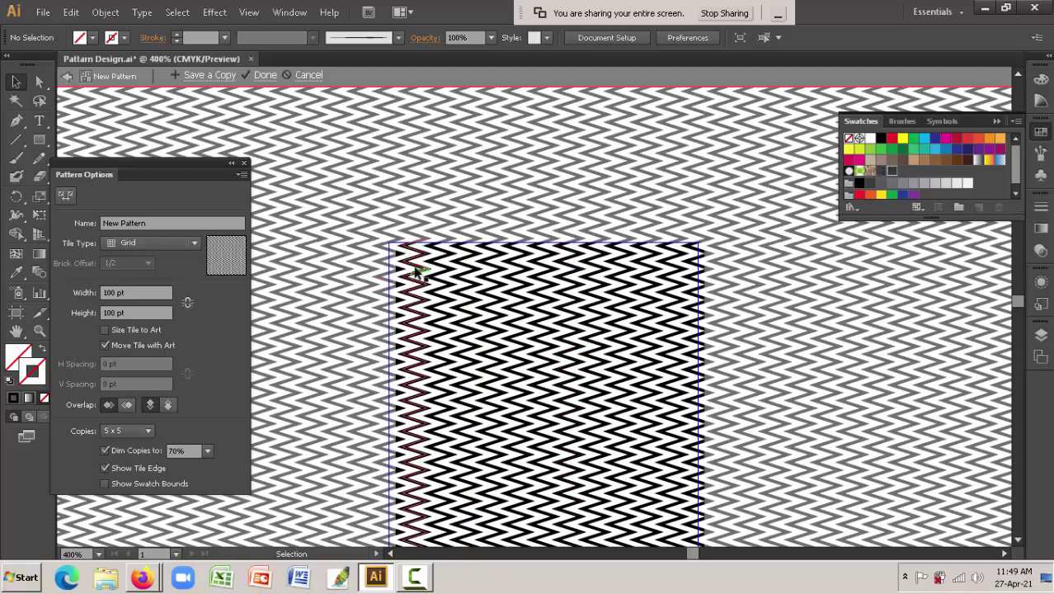
{"action": "left_click_drag", "start_coordinate": [392, 273], "coordinate": [396, 247]}
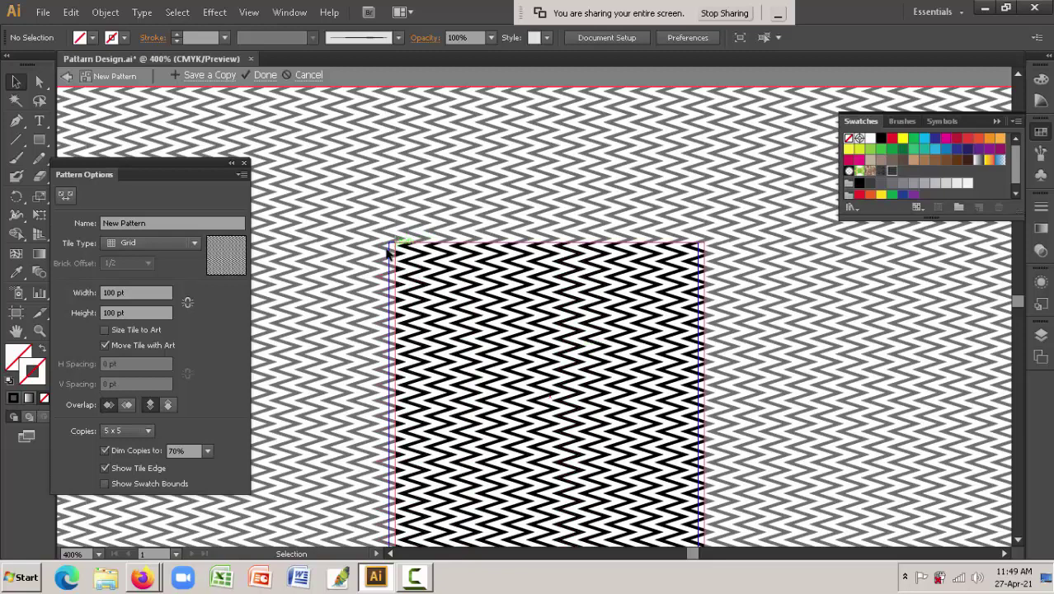
{"action": "left_click", "coordinate": [543, 382], "text": "ctrl+alt"}
- Set Copies to 9 x 9 and turn off Dim Copies and Show Tile Edge
{"action": "left_click", "coordinate": [543, 382], "text": "ctrl+alt"}
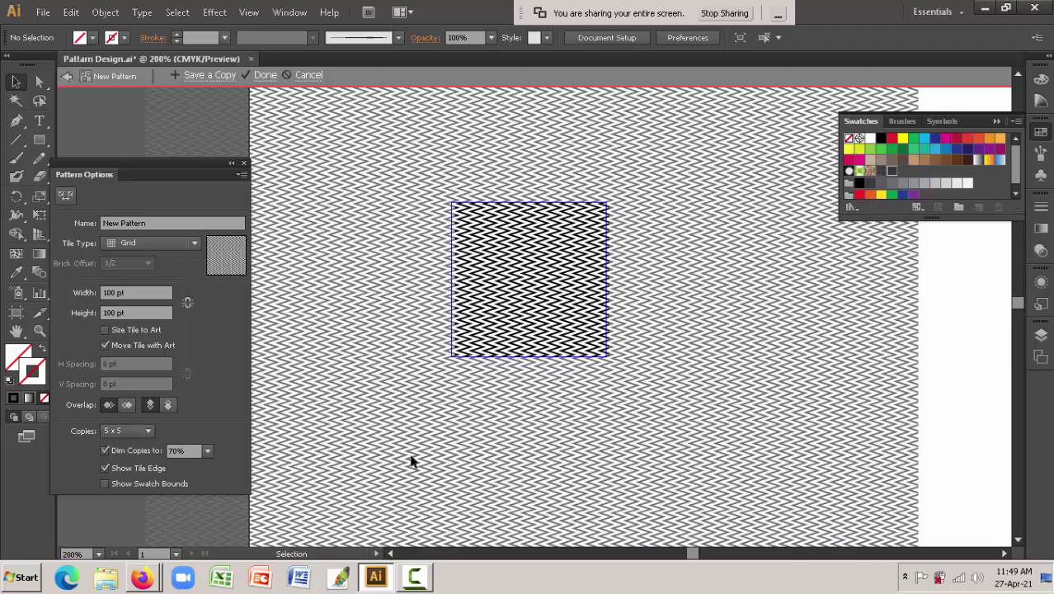
{"action": "left_click", "coordinate": [139, 433]}
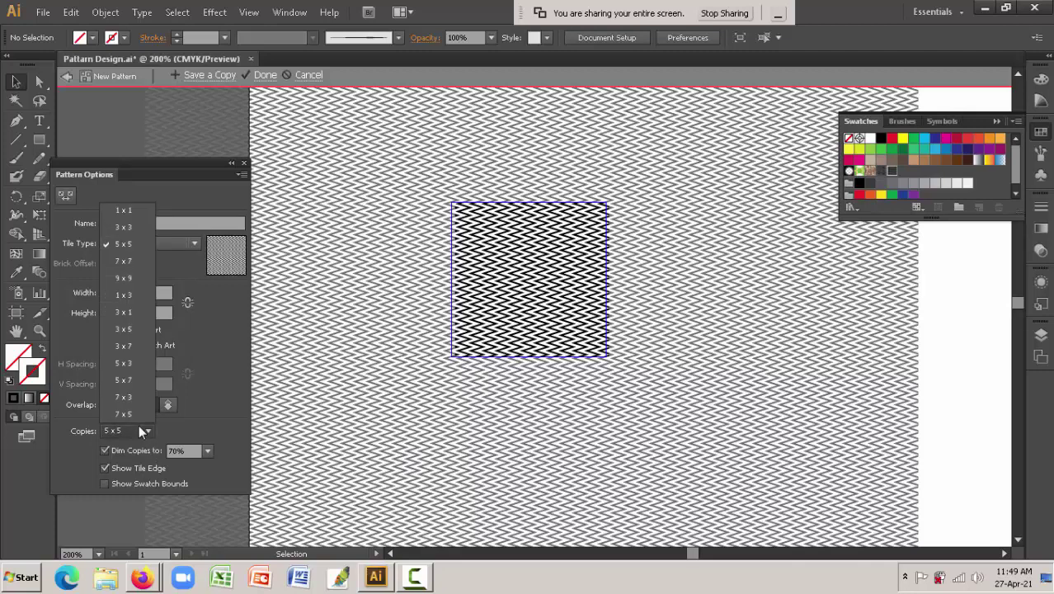
{"action": "left_click", "coordinate": [132, 280]}
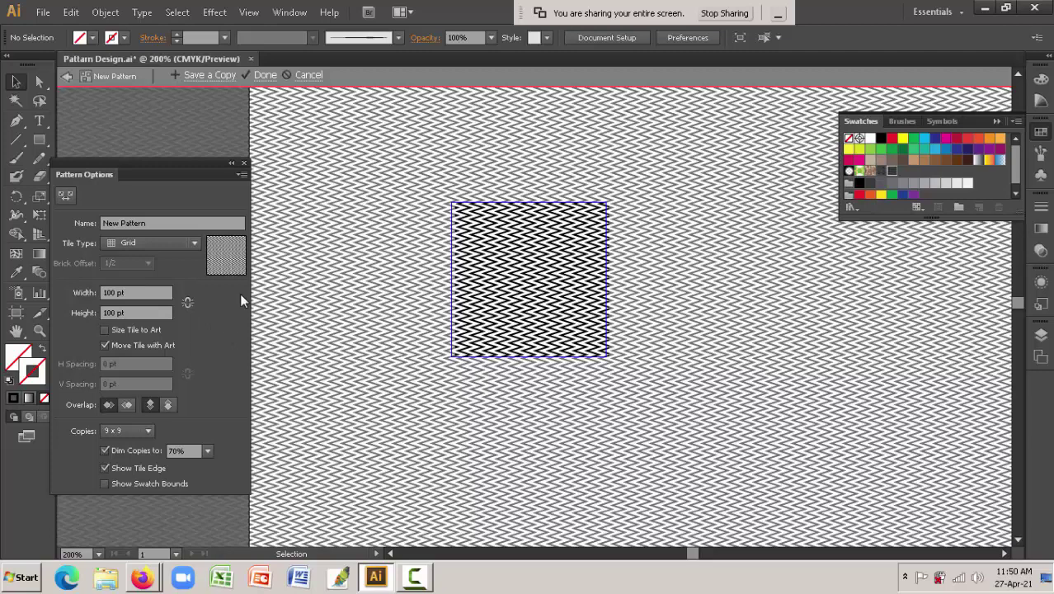
{"action": "left_click", "coordinate": [207, 450]}
{"action": "left_click", "coordinate": [206, 451]}
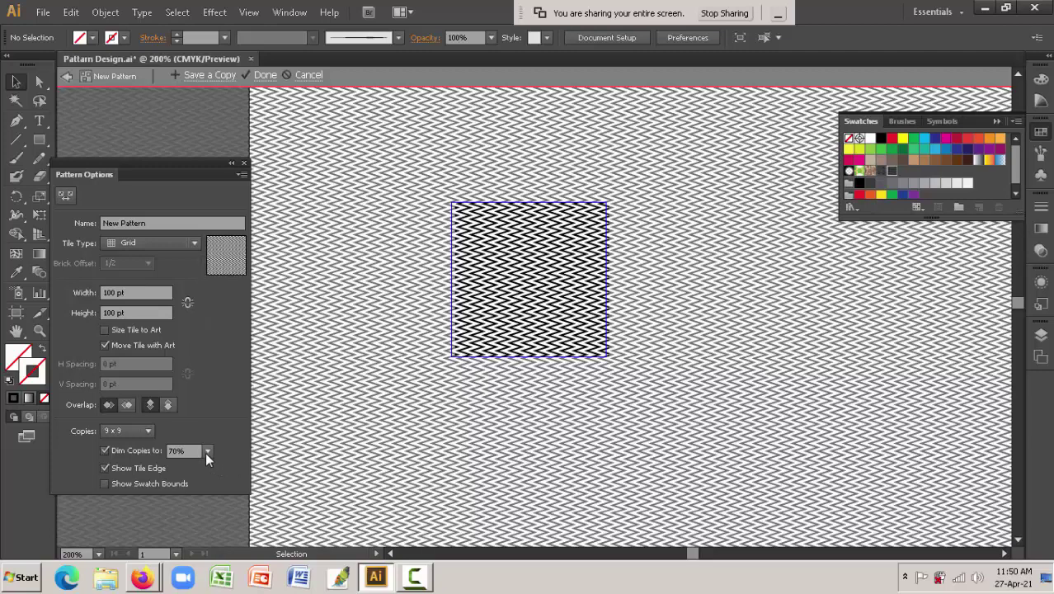
{"action": "left_click", "coordinate": [105, 457]}
{"action": "left_click", "coordinate": [105, 466]}
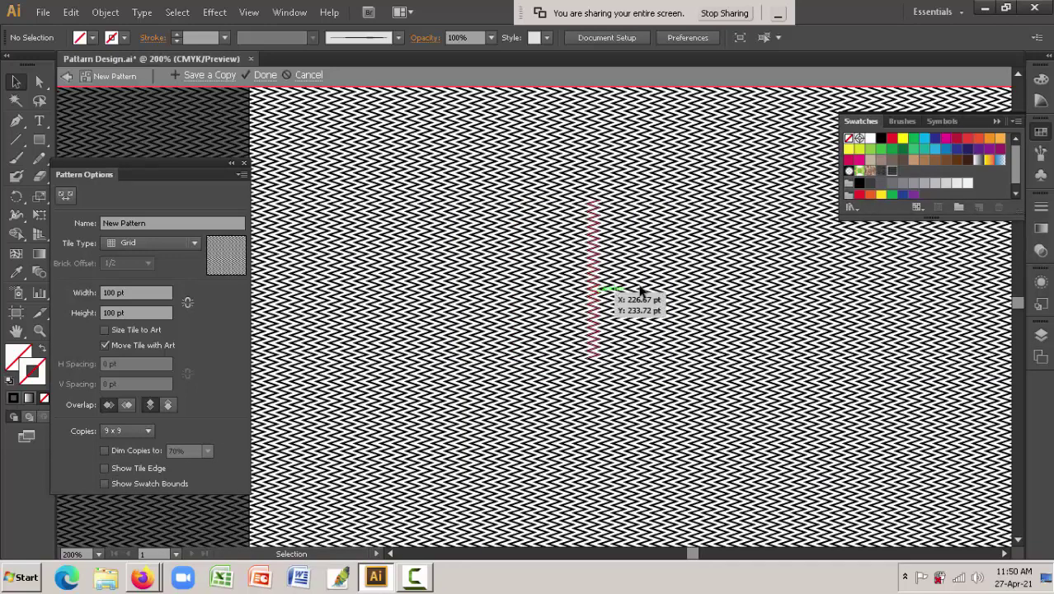
- Zoom out to view the full 9 x 9 repeat, then zoom back in on it
{"action": "key", "text": "ctrl+space"}
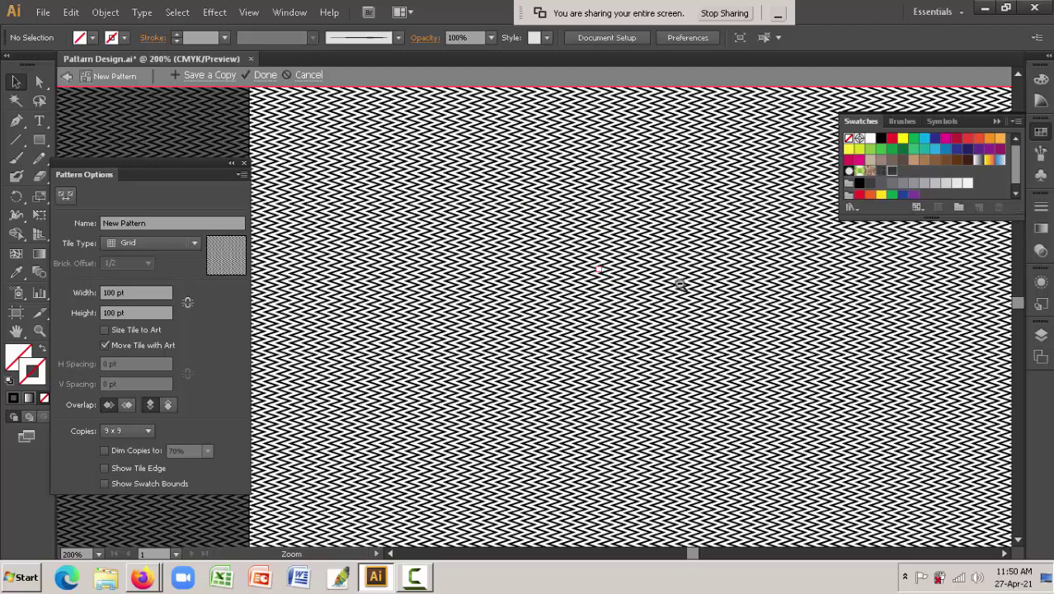
{"action": "left_click", "coordinate": [605, 300], "text": "alt"}
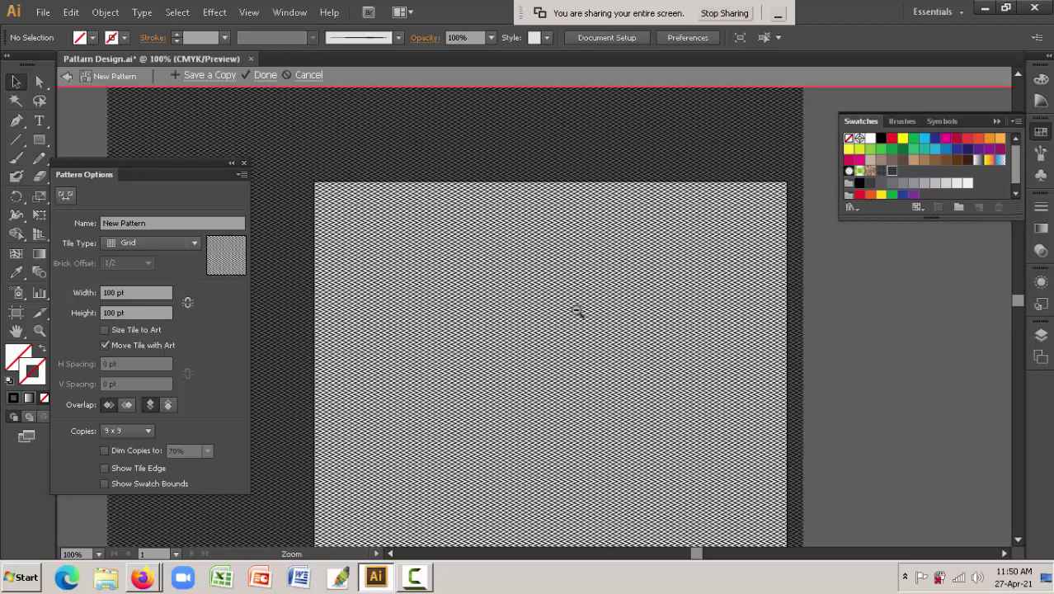
{"action": "left_click", "coordinate": [576, 308], "text": "alt"}
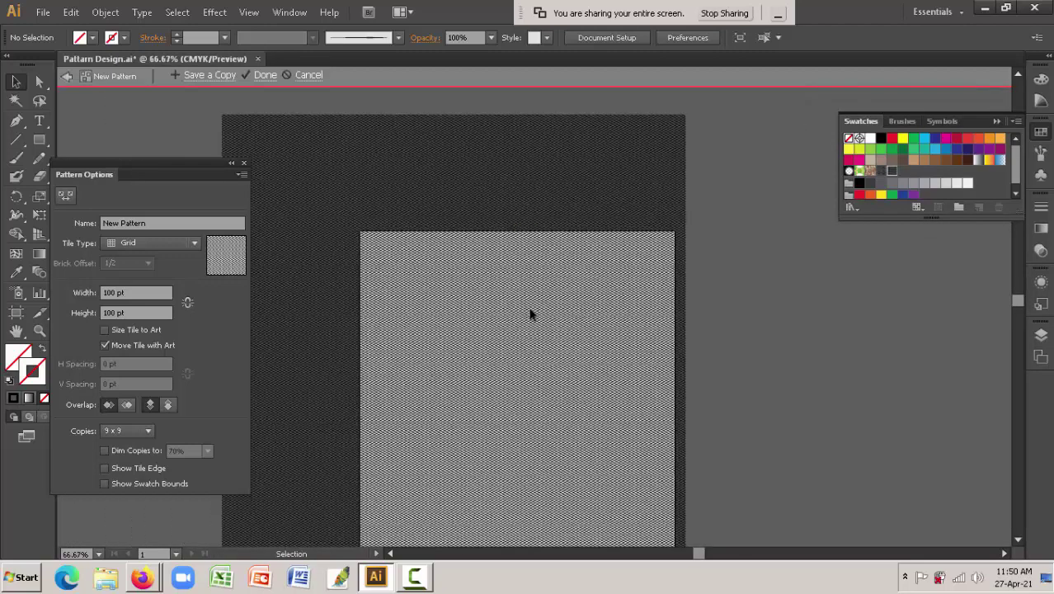
{"action": "key", "text": "ctrl"}
{"action": "left_click", "coordinate": [532, 339]}
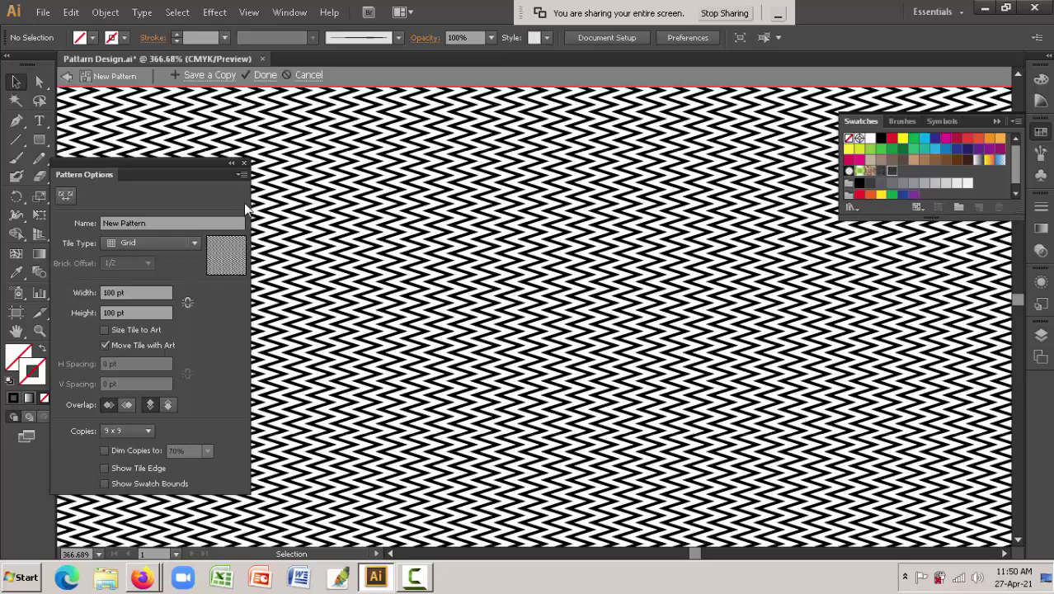
- Close Pattern Options, click Done, and zoom out to 200% showing the Begain and End squares
{"action": "left_click", "coordinate": [245, 163]}
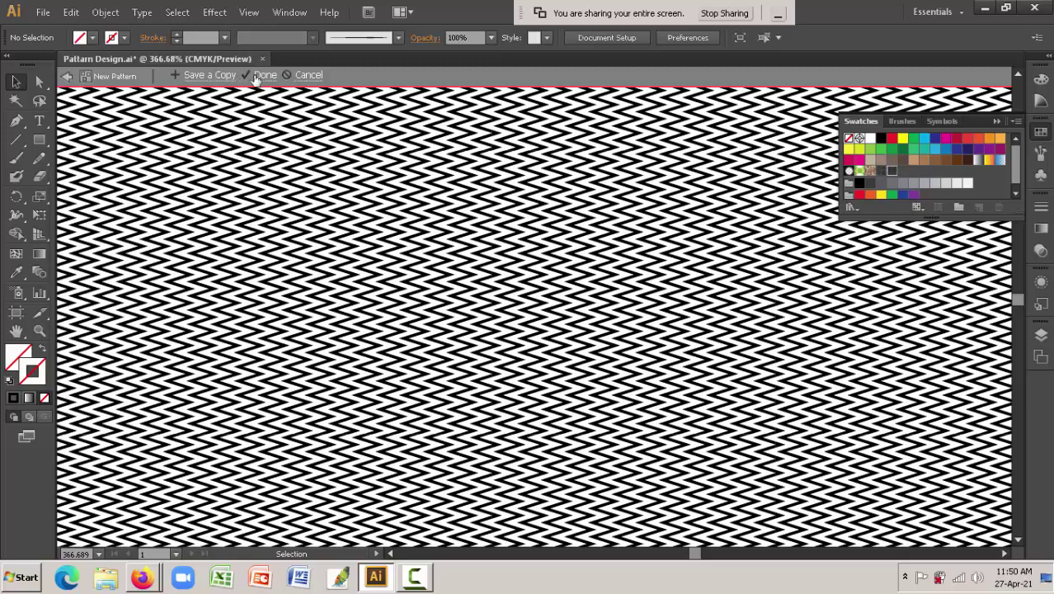
{"action": "left_click", "coordinate": [260, 77]}
{"action": "key", "text": "ctrl+minus"}
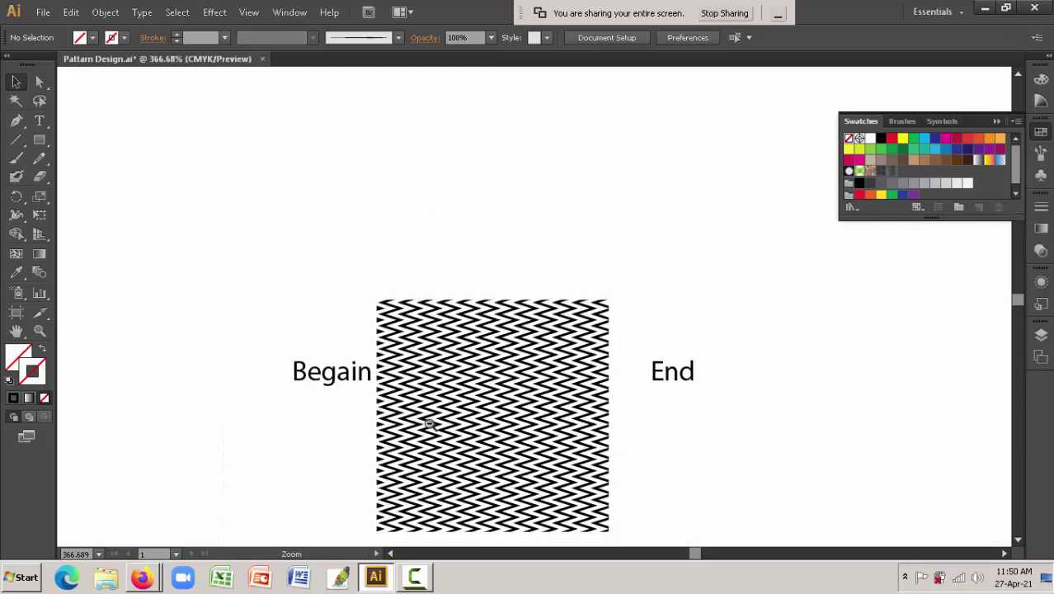
{"action": "key", "text": "ctrl+minus"}
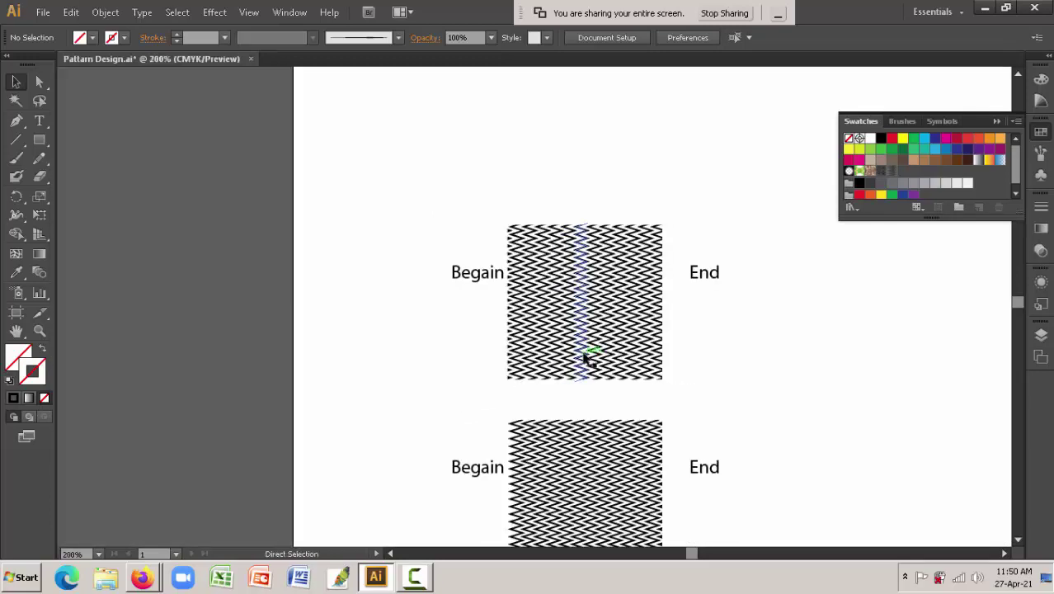
{"action": "left_click", "coordinate": [415, 577]}
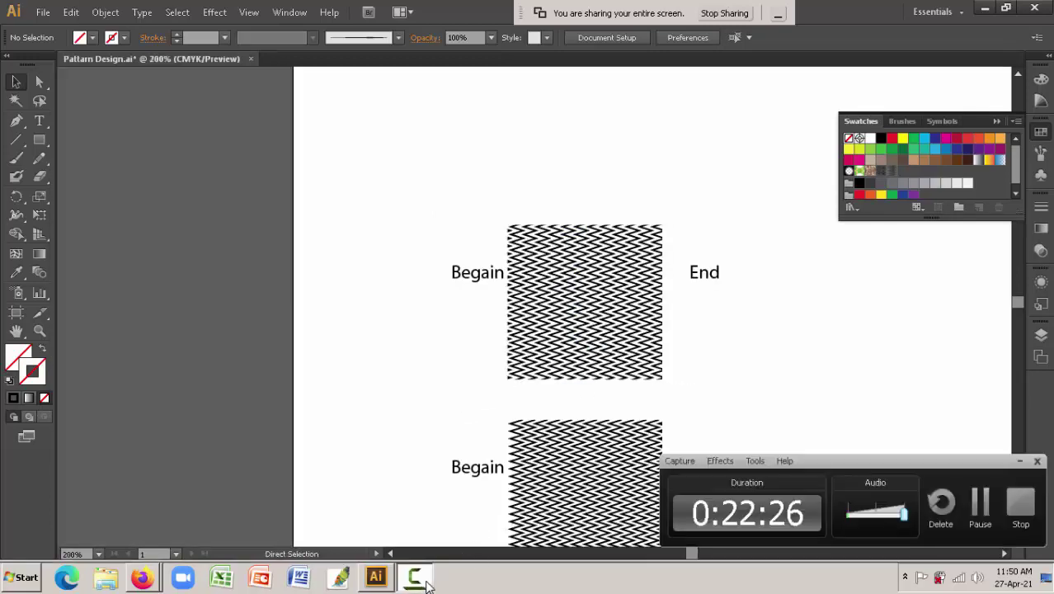